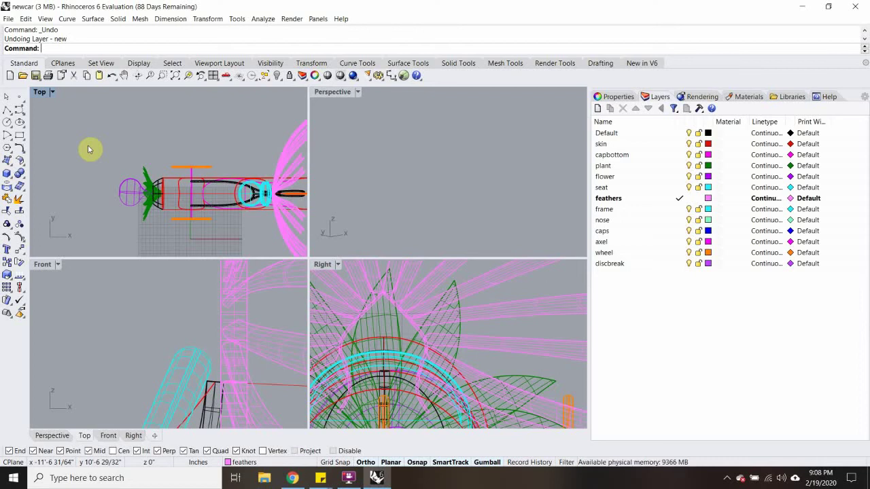
# Save a copy of the car model in the Week 5 folder as newcarfor3dsexprt.
pyautogui.scroll(-2, 88, 145)
pyautogui.scroll(2, 147, 161)
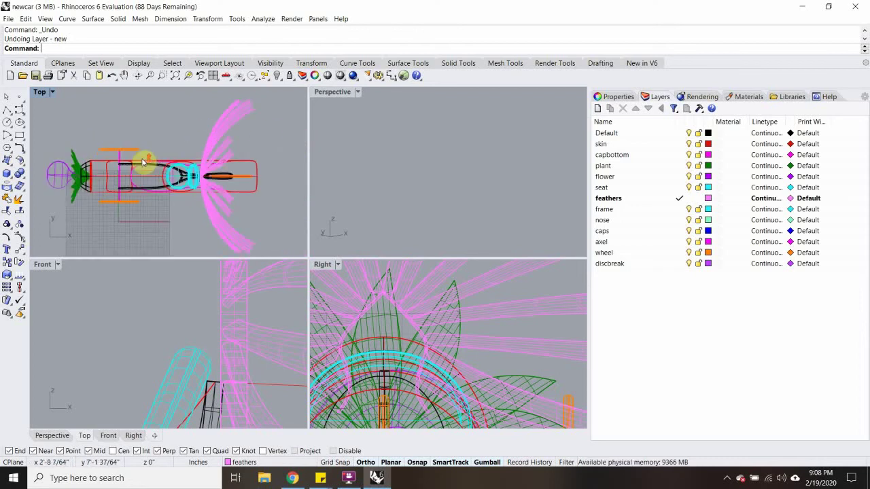
pyautogui.click(7, 19)
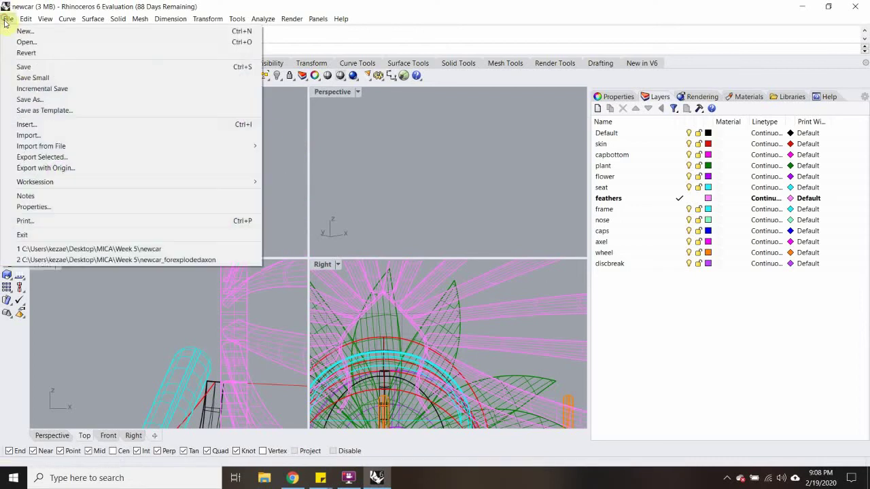
pyautogui.click(44, 102)
pyautogui.click(151, 235)
pyautogui.write('for3dsexprt')
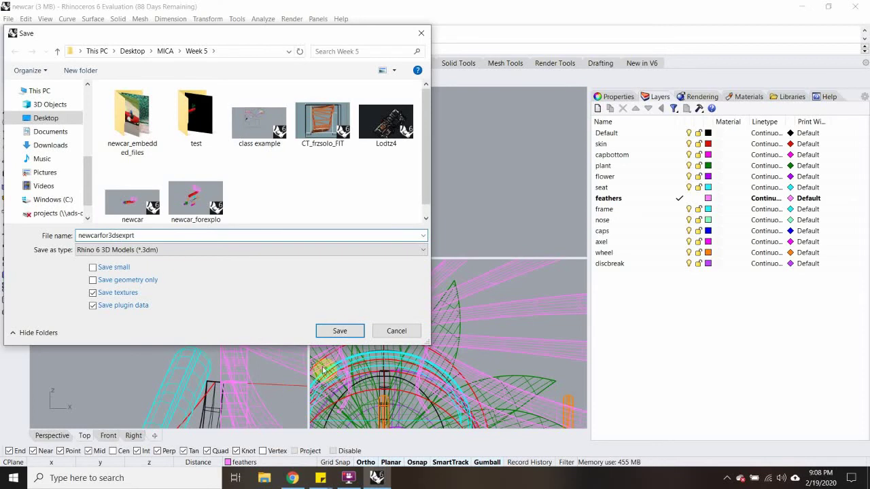
pyautogui.click(337, 330)
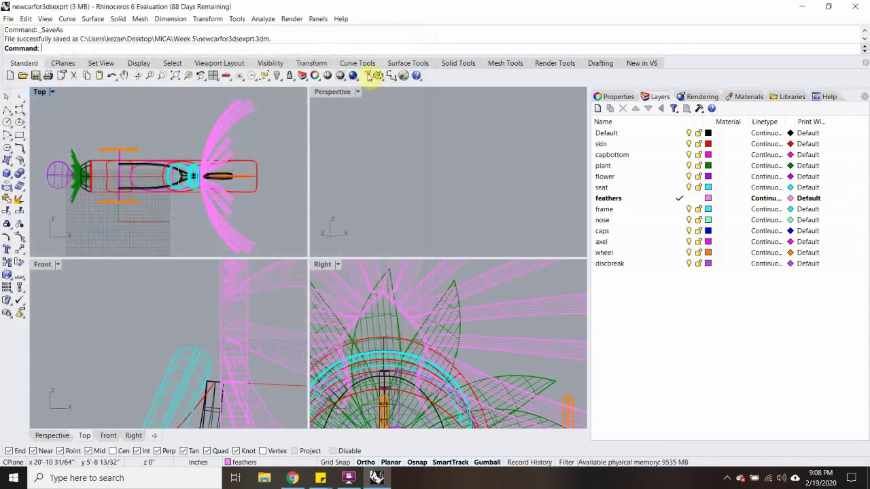
# Zoom the Perspective view to fit the entire car model.
pyautogui.hotkey('ctrl', 'a')
pyautogui.click(338, 93)
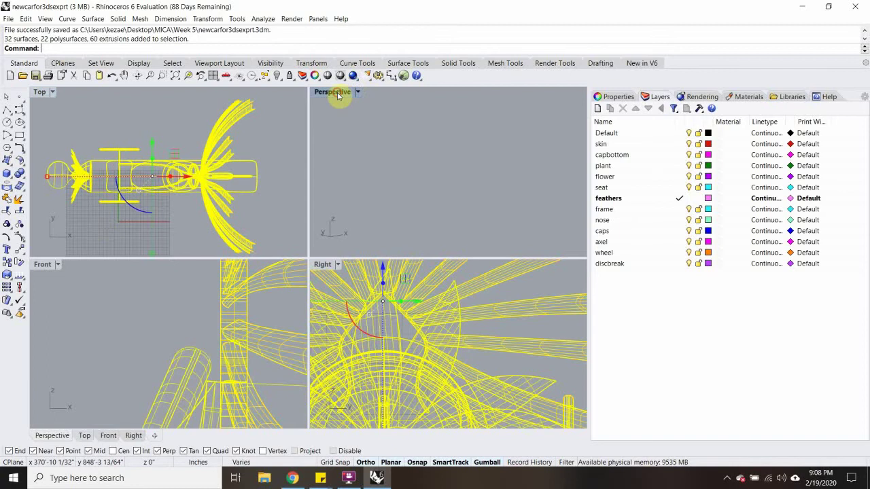
pyautogui.write('z')
pyautogui.press('Return')
pyautogui.write('s')
pyautogui.press('Return')
pyautogui.press('Escape')
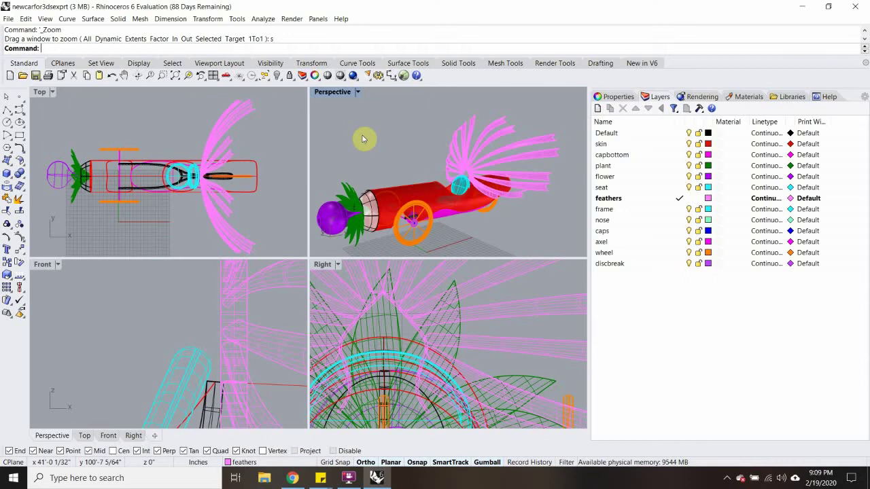
# Select a few feather surfaces and all objects on the wheel layer to examine how the parts are grouped.
pyautogui.click(519, 145)
pyautogui.click(549, 155)
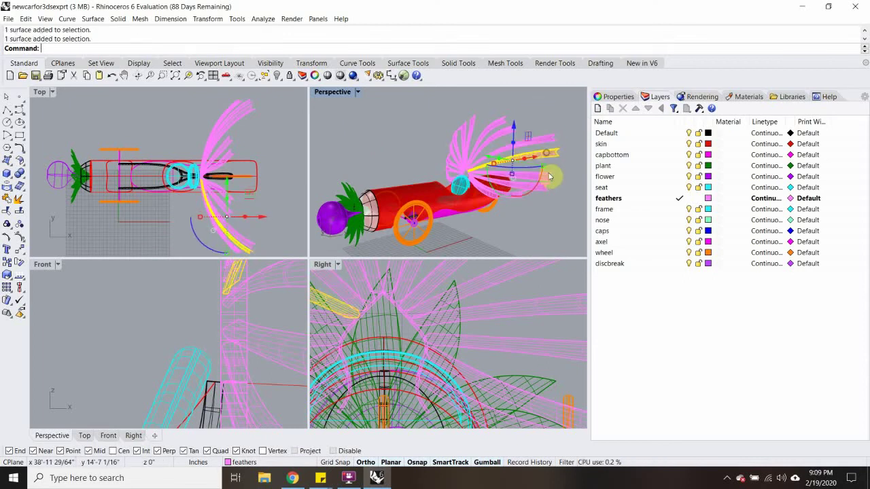
pyautogui.click(575, 180)
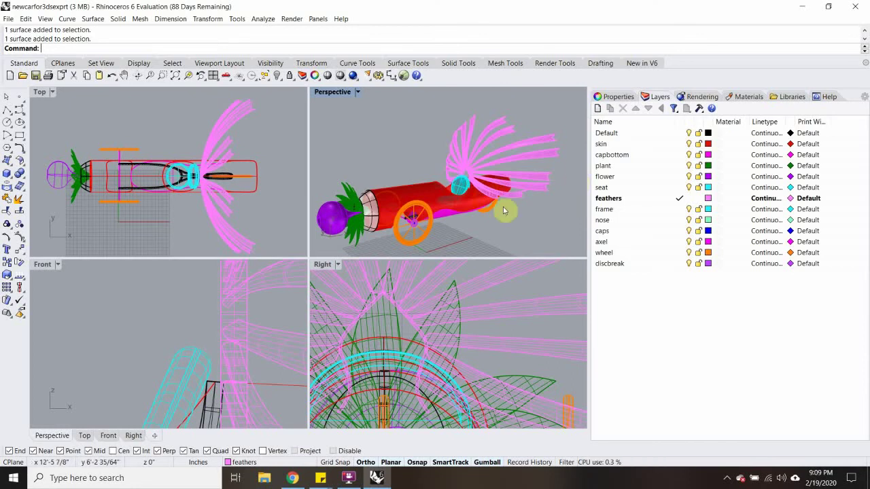
pyautogui.rightClick(635, 253)
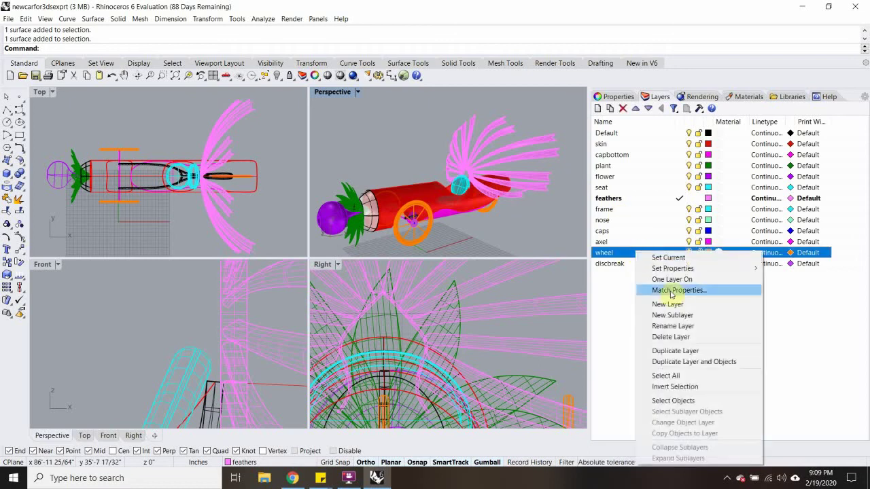
pyautogui.click(673, 400)
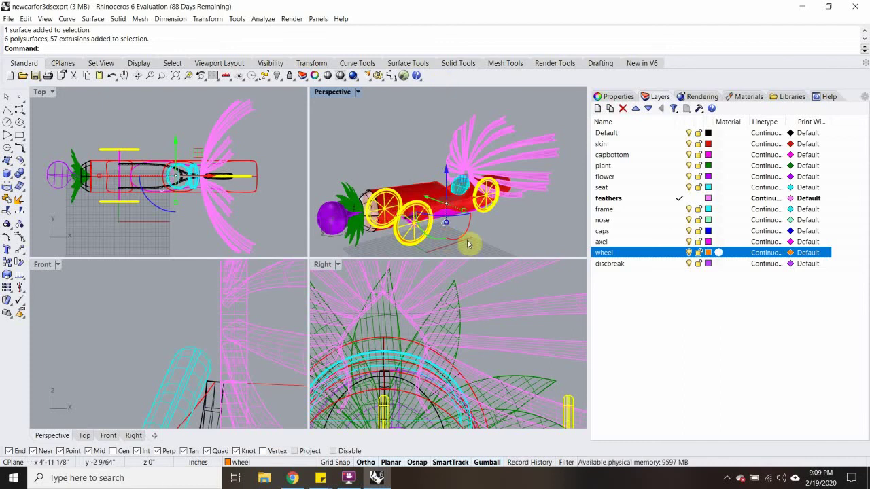
# Create two new layers below the wheel layer and name them wheel L and wheel R.
pyautogui.click(596, 109)
pyautogui.click(597, 109)
pyautogui.doubleClick(608, 264)
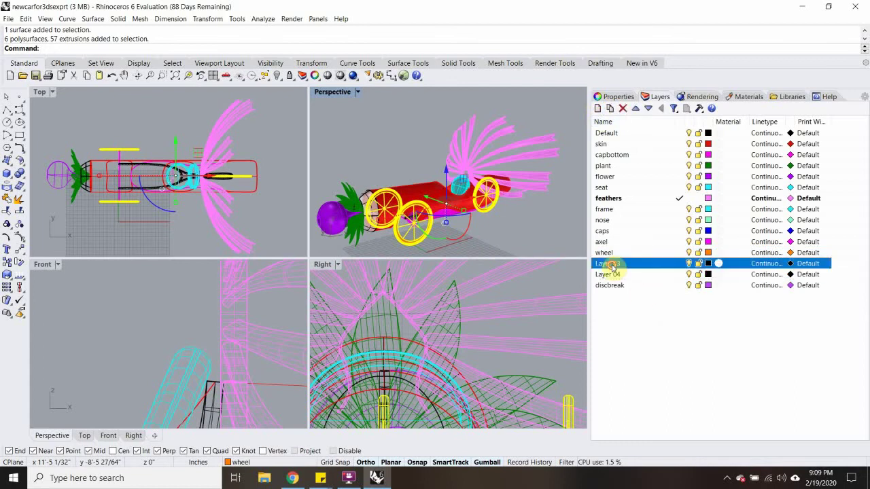
pyautogui.click(613, 267)
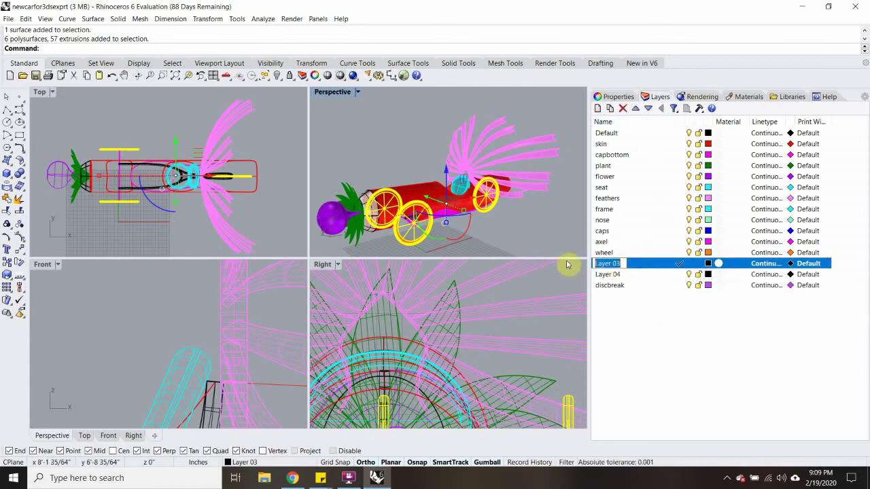
pyautogui.write('wheel L')
pyautogui.press('Return')
pyautogui.click(611, 274)
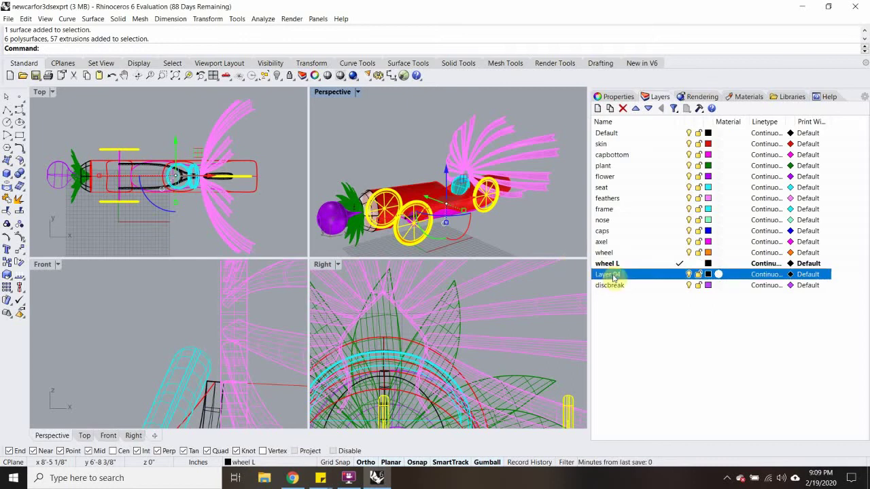
pyautogui.click(612, 275)
pyautogui.write('wheel R')
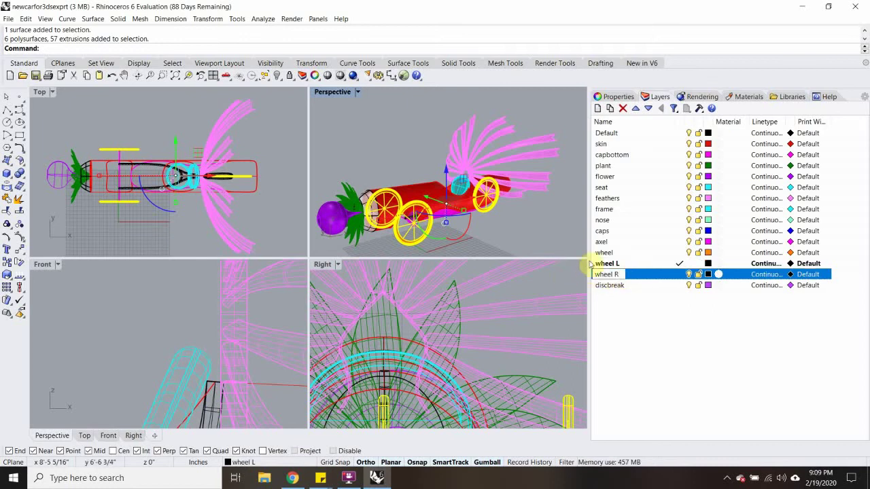
# Rename the original wheel layer as wheel B.
pyautogui.click(603, 253)
pyautogui.rightClick(615, 253)
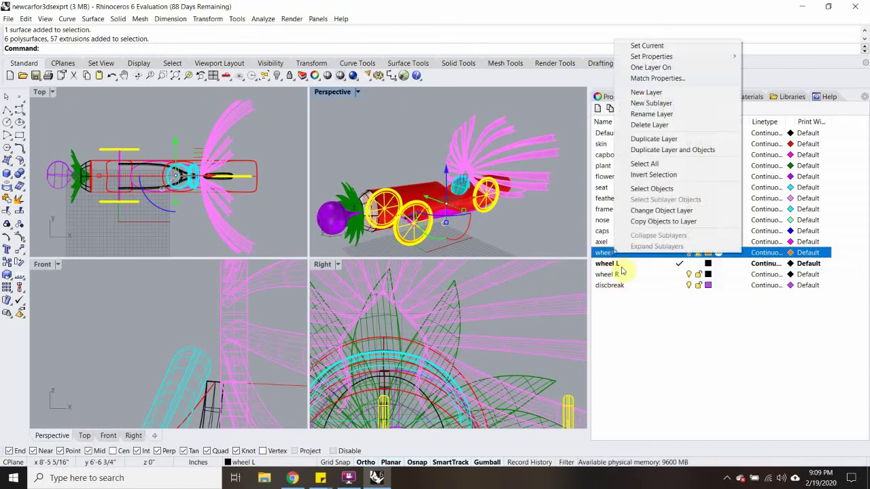
pyautogui.click(651, 113)
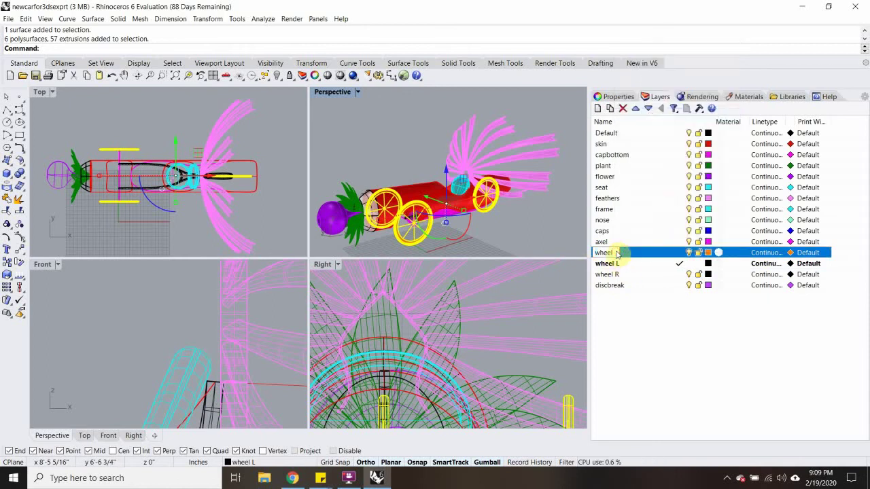
pyautogui.write('B')
pyautogui.click(664, 344)
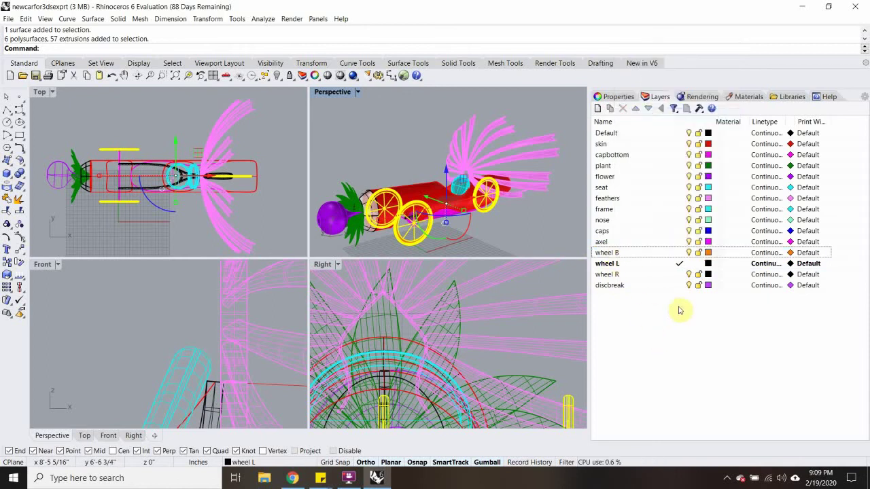
# Set the wheel L layer color to orange-red and the wheel R layer color to orange (RGB 255, 166, 0).
pyautogui.click(708, 263)
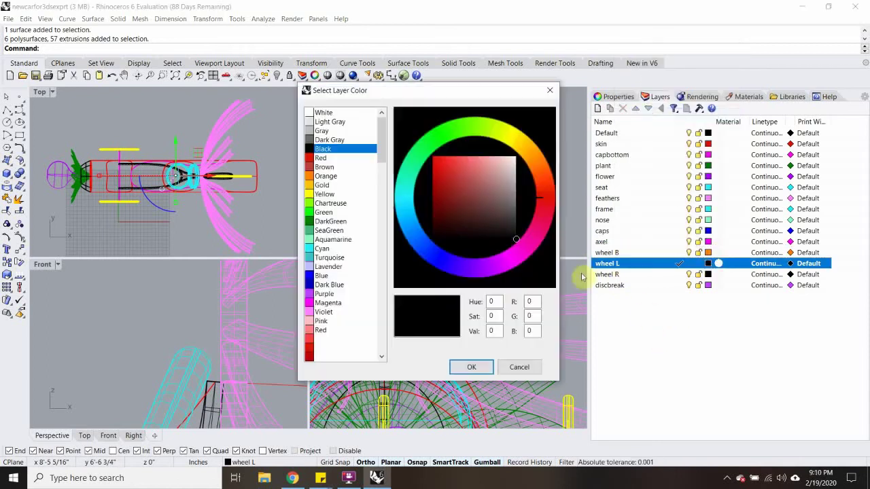
pyautogui.click(542, 181)
pyautogui.moveTo(542, 177); pyautogui.dragTo(544, 196)
pyautogui.click(471, 367)
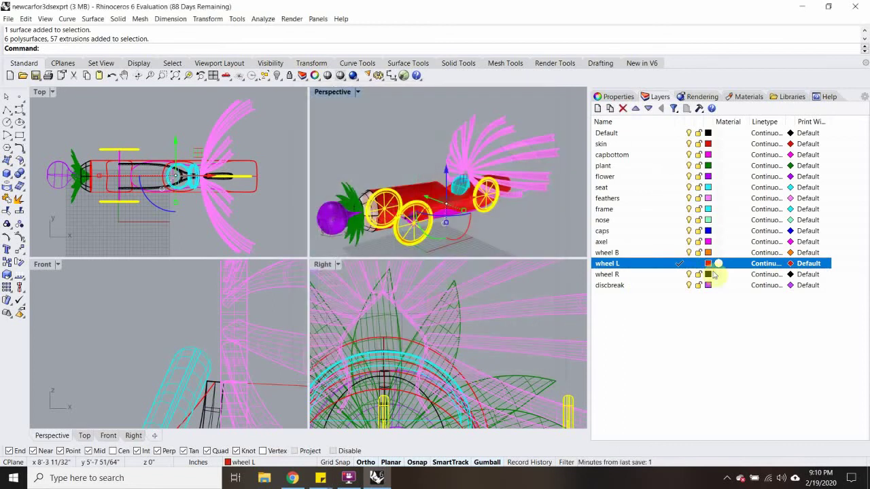
pyautogui.click(708, 273)
pyautogui.click(529, 155)
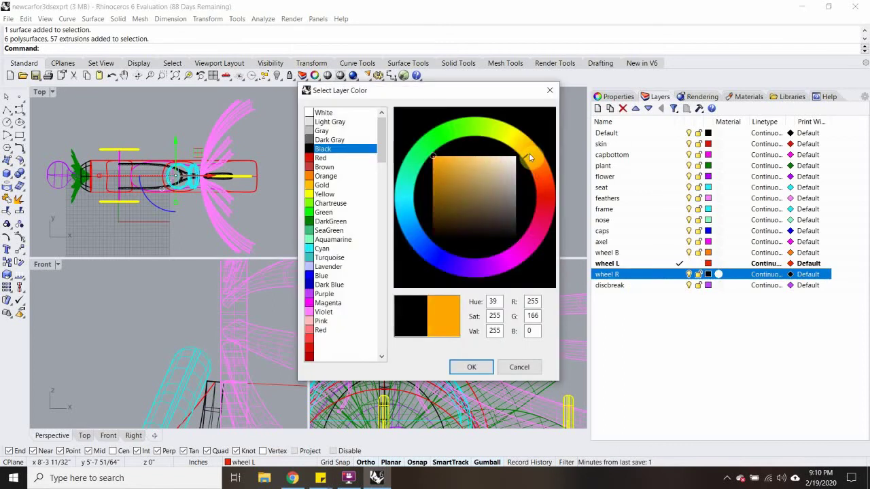
pyautogui.click(471, 367)
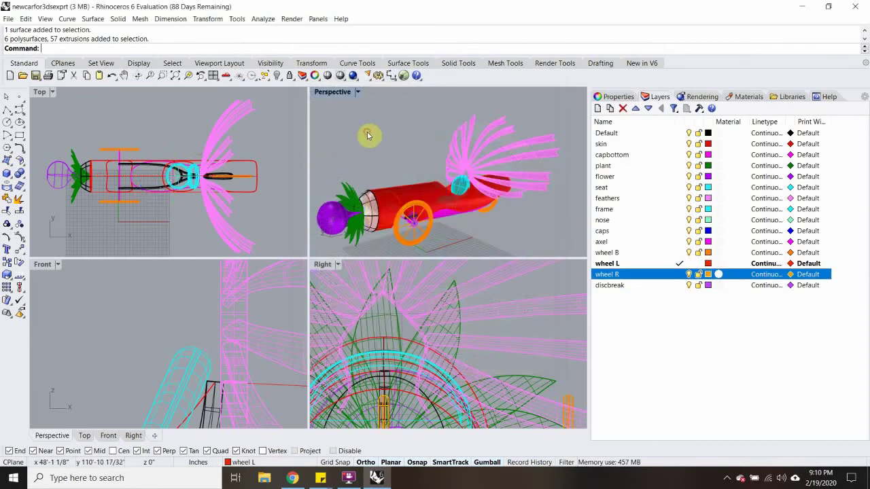
# Lock every layer except the current wheel L layer.
pyautogui.click(698, 252)
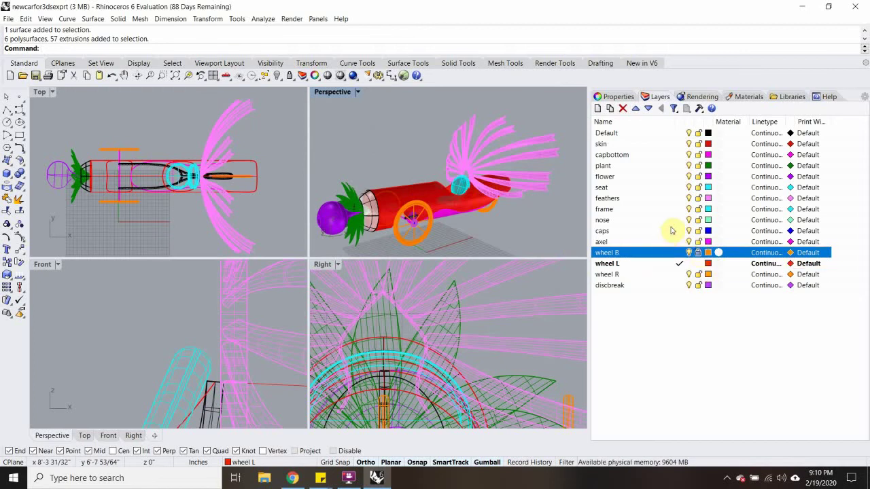
pyautogui.click(662, 242)
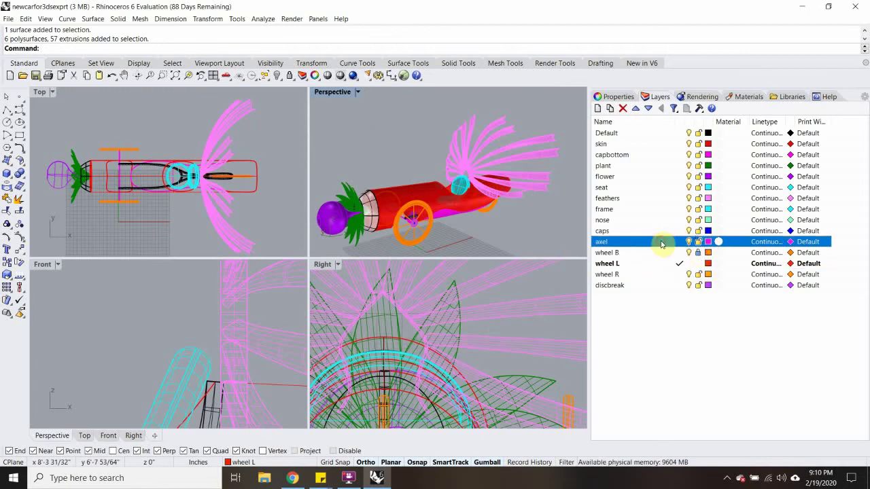
pyautogui.keyDown('shift'); pyautogui.click(670, 135); pyautogui.keyUp('shift')
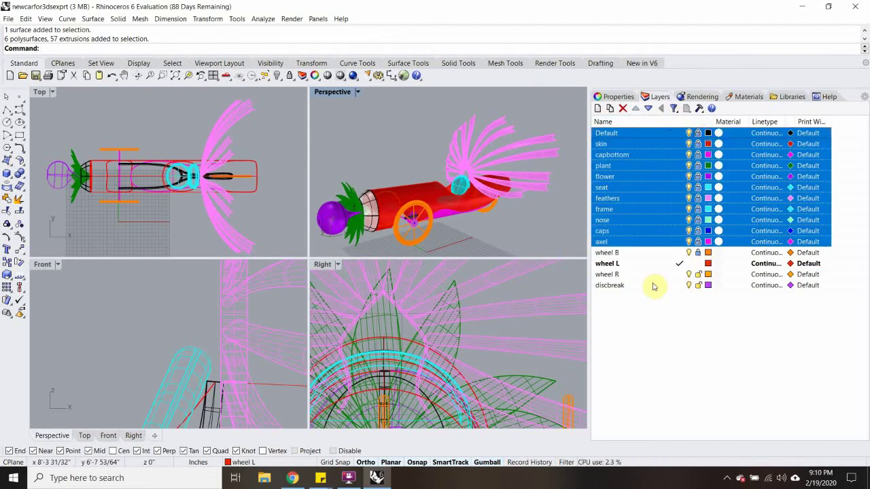
pyautogui.click(658, 274)
pyautogui.click(686, 284)
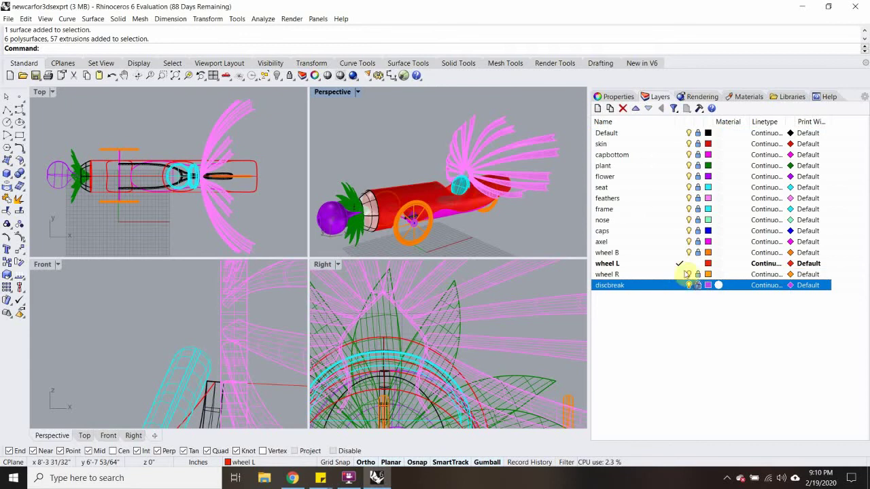
pyautogui.click(649, 264)
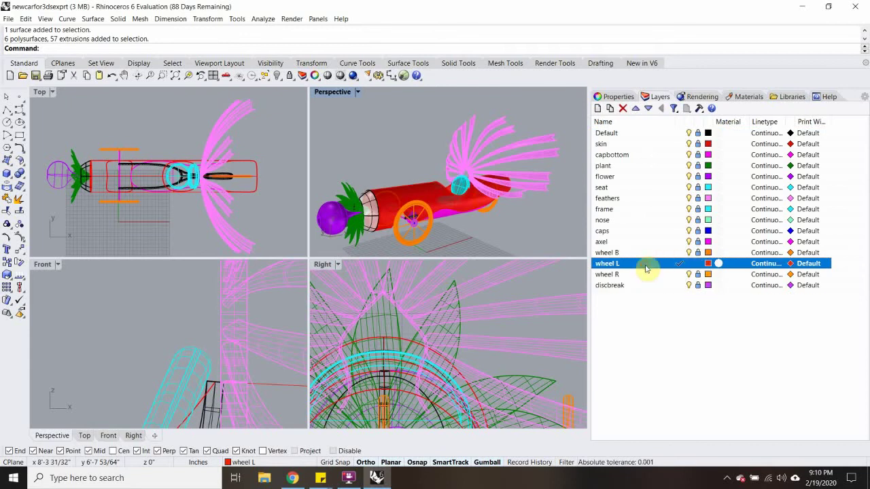
# Unlock the wheel B layer and move the upper front wheel in the Top view to the wheel L layer.
pyautogui.click(151, 159)
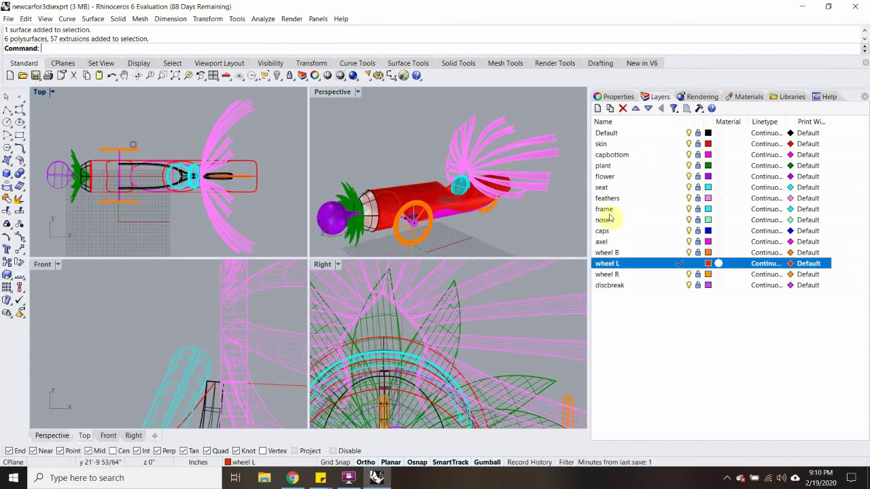
pyautogui.click(680, 252)
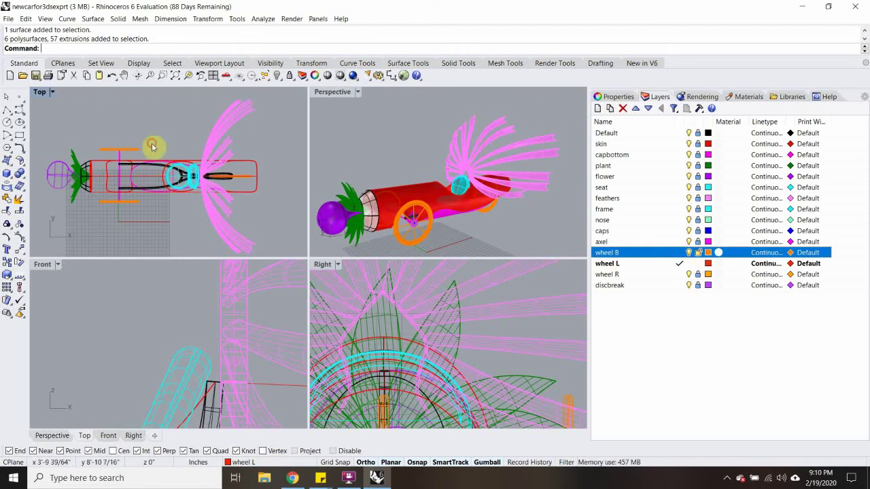
pyautogui.moveTo(151, 145); pyautogui.dragTo(82, 158)
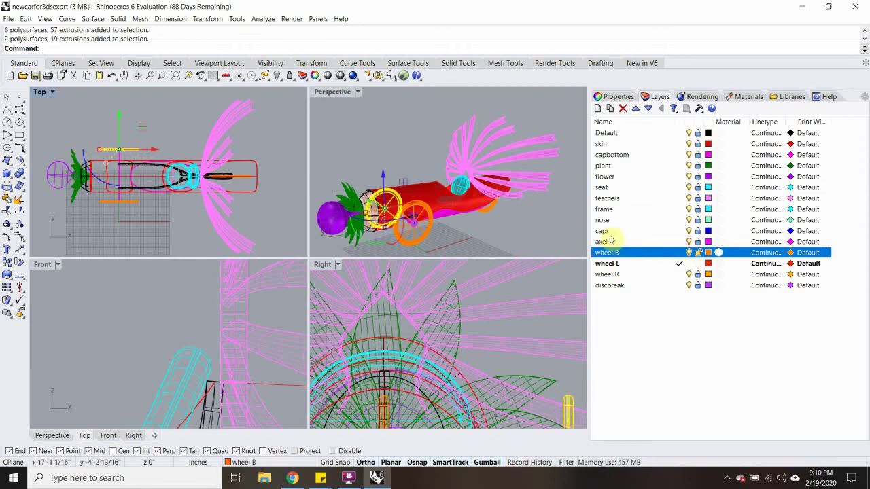
pyautogui.rightClick(661, 264)
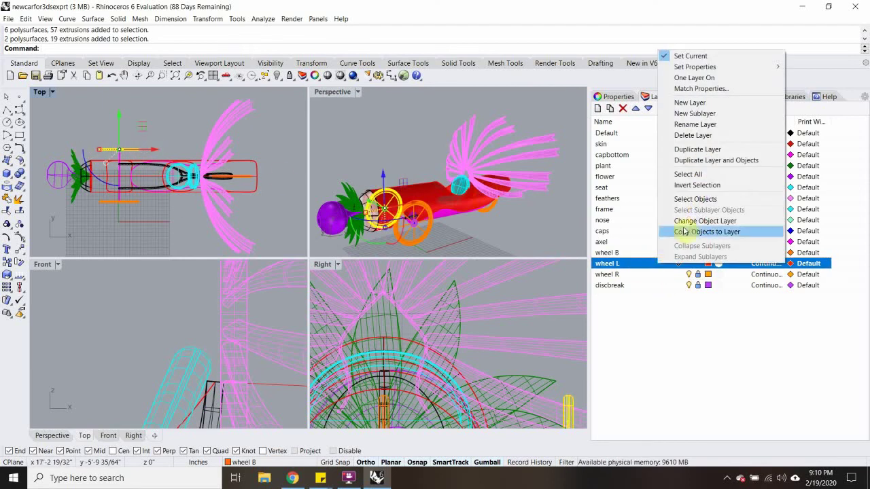
pyautogui.click(690, 220)
pyautogui.click(388, 153)
# Unlock the wheel R layer and move the lower front wheel in the Top view to it.
pyautogui.click(680, 264)
pyautogui.click(699, 275)
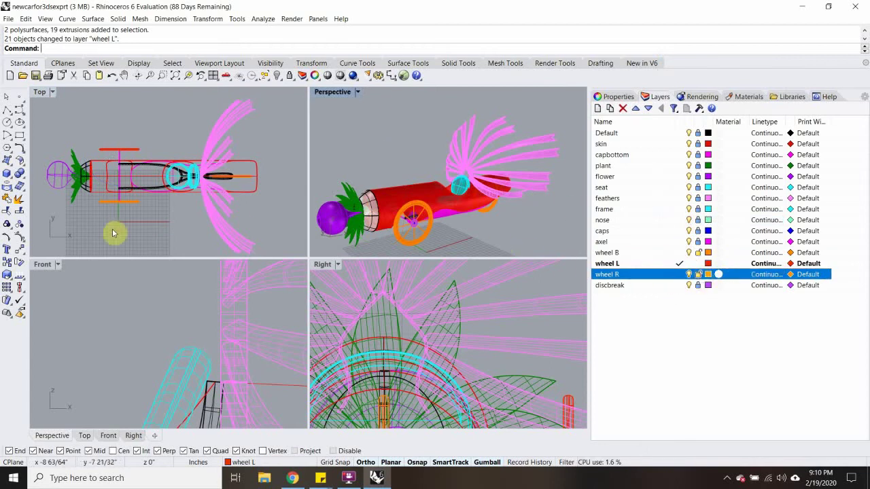
pyautogui.click(124, 200)
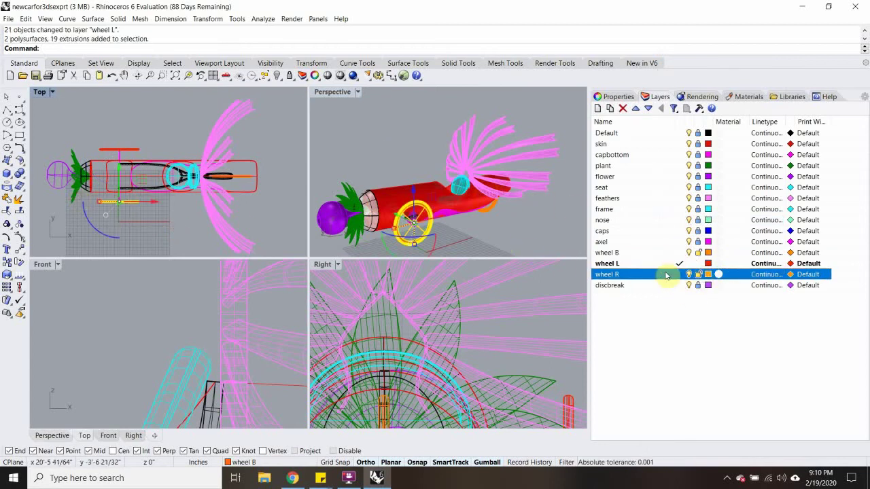
pyautogui.rightClick(672, 275)
pyautogui.click(707, 229)
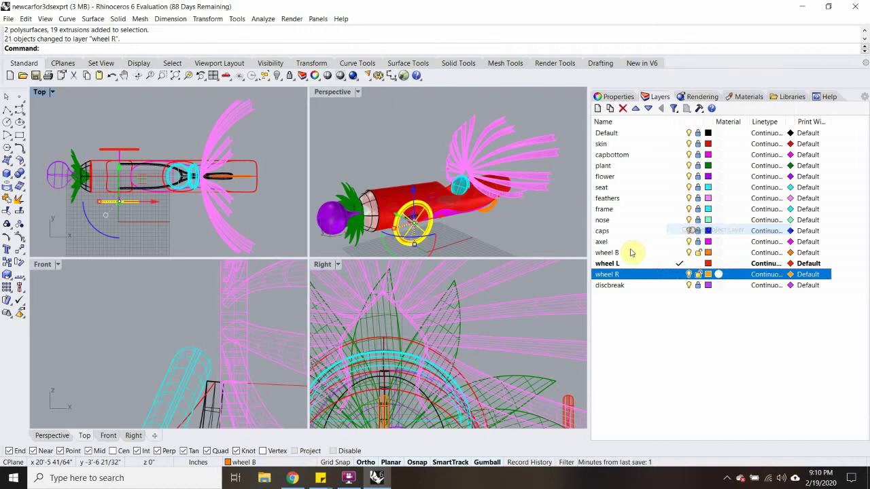
# Turn off the discbreak layer and clear the wheel selection.
pyautogui.click(646, 316)
pyautogui.click(638, 287)
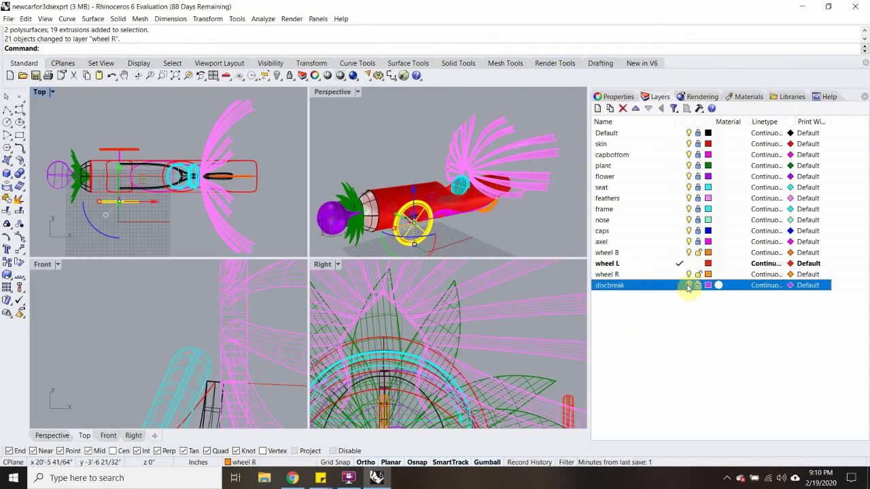
pyautogui.click(153, 214)
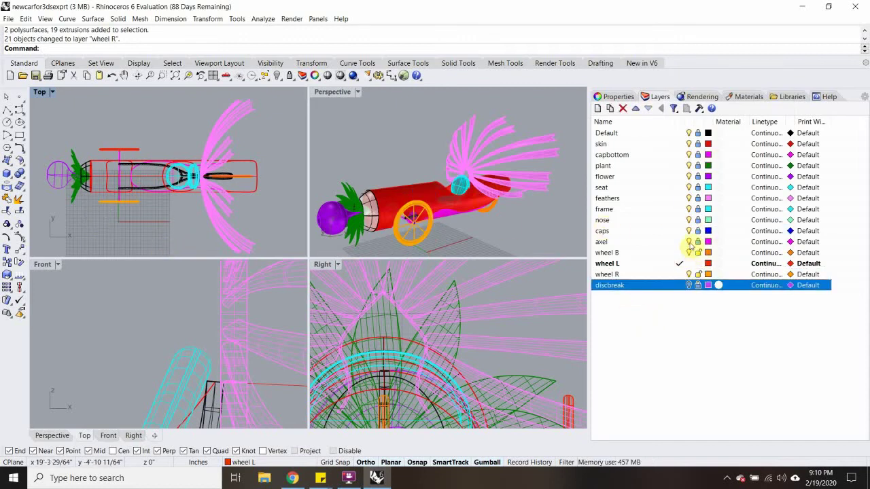
# Turn off every remaining layer except wheel B, wheel L and wheel R.
pyautogui.click(689, 241)
pyautogui.click(689, 231)
pyautogui.click(688, 219)
pyautogui.click(689, 209)
pyautogui.click(688, 197)
pyautogui.click(688, 186)
pyautogui.click(688, 176)
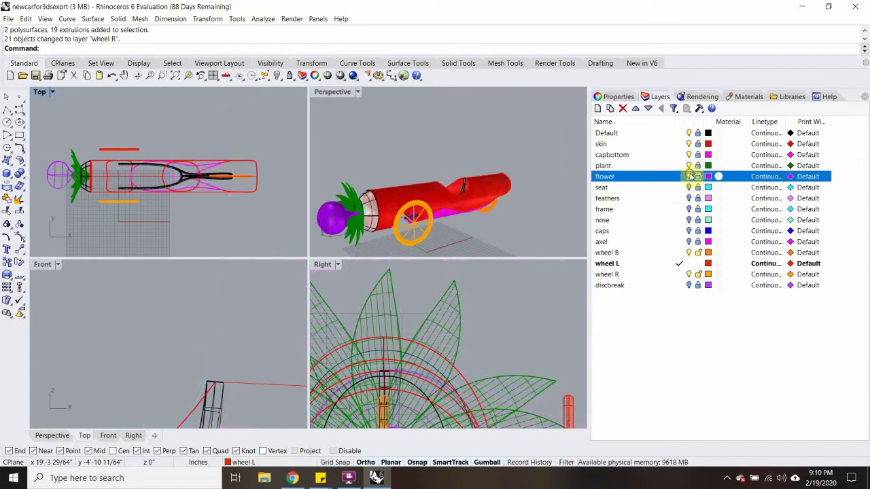
pyautogui.click(689, 165)
pyautogui.click(689, 154)
pyautogui.click(688, 143)
pyautogui.click(688, 133)
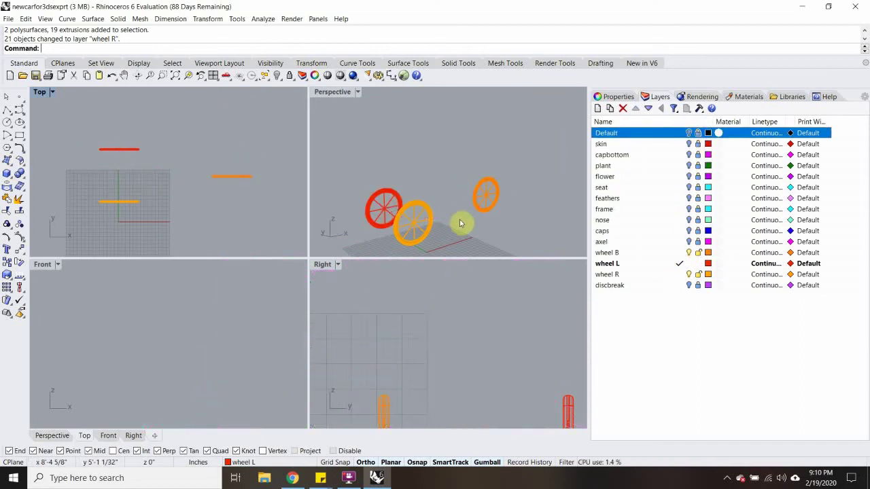
# Turn the discbreak layer back on and inspect the discs at the wheel hubs in the Perspective view.
pyautogui.click(689, 285)
pyautogui.scroll(3, 387, 210)
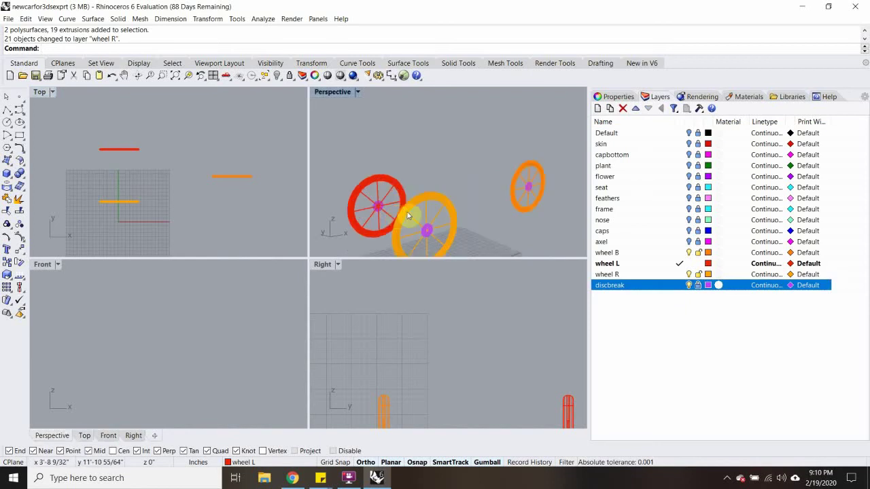
pyautogui.scroll(3, 390, 210)
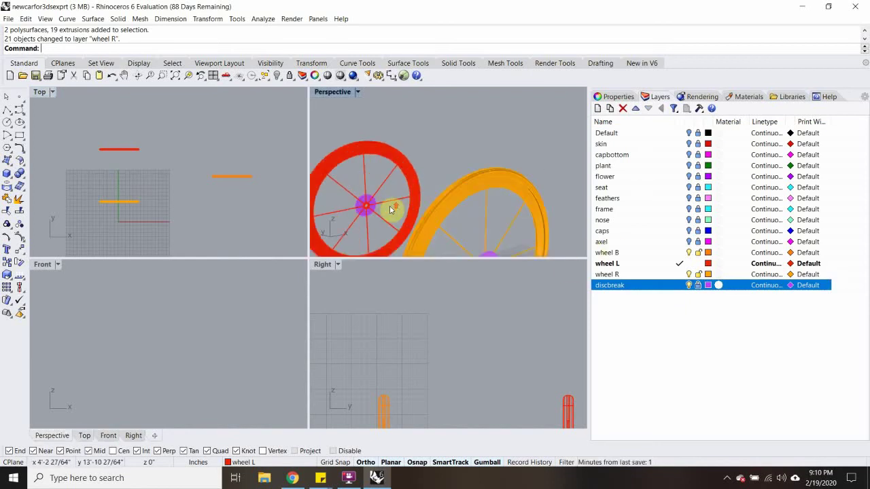
pyautogui.scroll(-2, 390, 210)
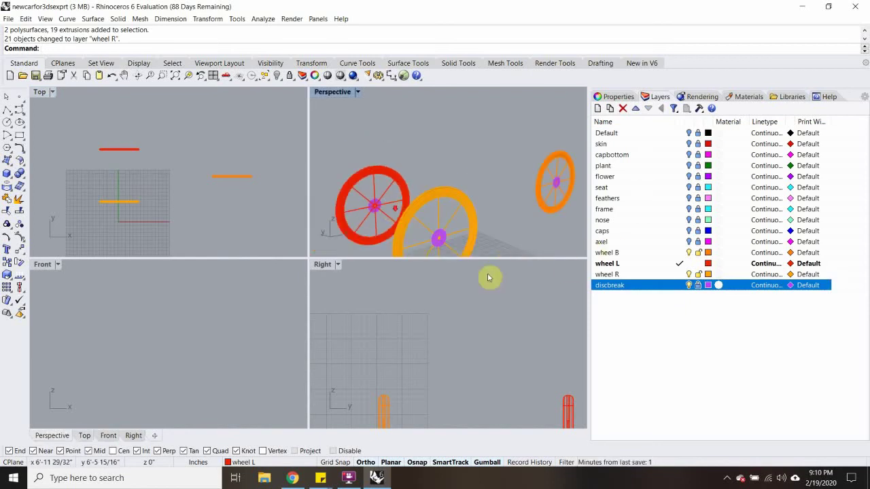
# Add two new layers below discbreak and name the first one discbreakL.
pyautogui.click(597, 108)
pyautogui.doubleClick(602, 316)
pyautogui.doubleClick(614, 297)
pyautogui.click(620, 299)
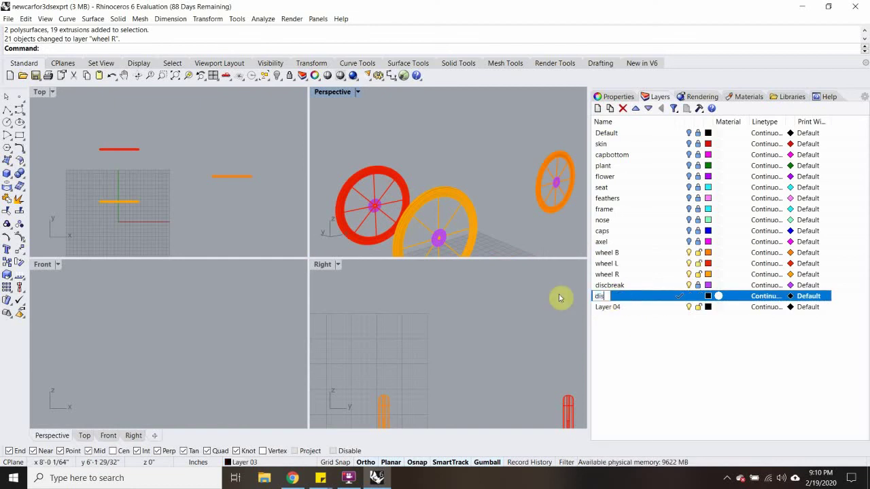
pyautogui.write('discbreakL')
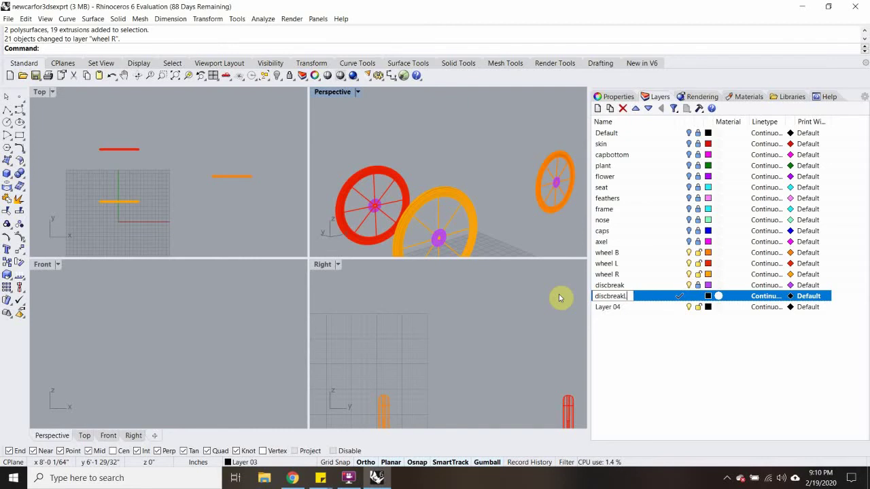
# Rename Layer 04 as discbreakR.
pyautogui.click(623, 307)
pyautogui.rightClick(615, 308)
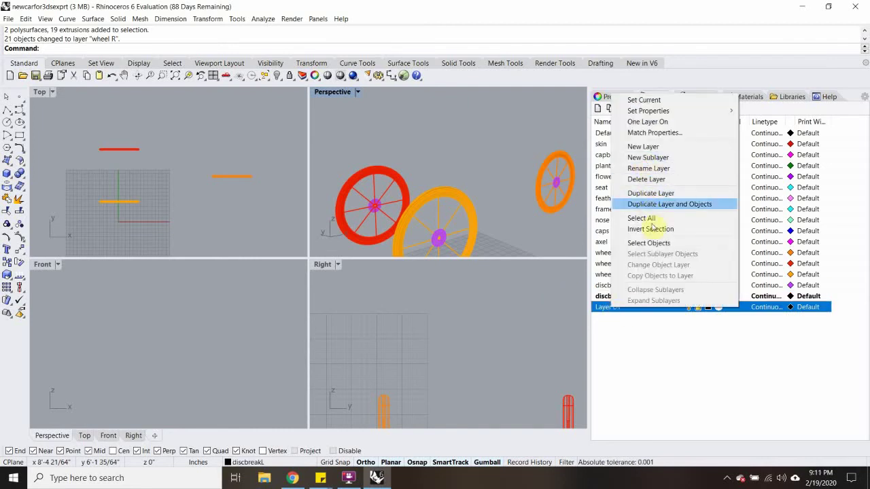
pyautogui.click(654, 168)
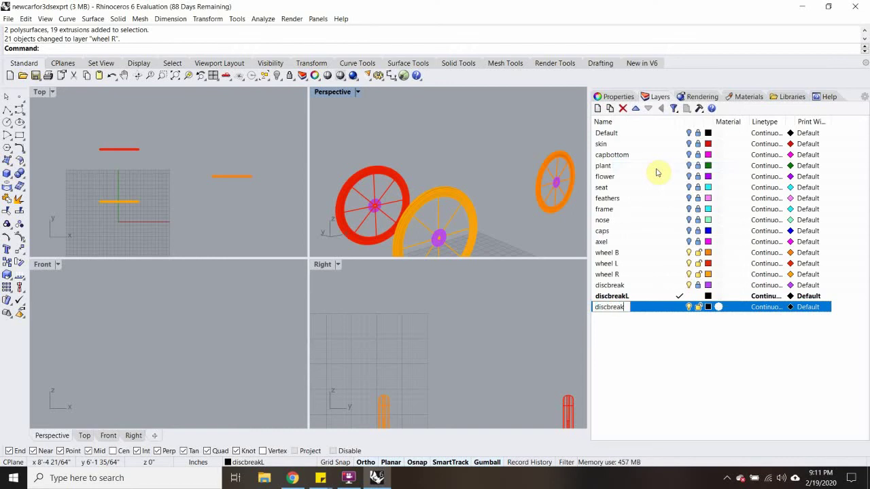
pyautogui.write('discbreakR')
pyautogui.click(640, 394)
# Rename the original discbreak layer as discbreakB.
pyautogui.click(622, 285)
pyautogui.rightClick(620, 286)
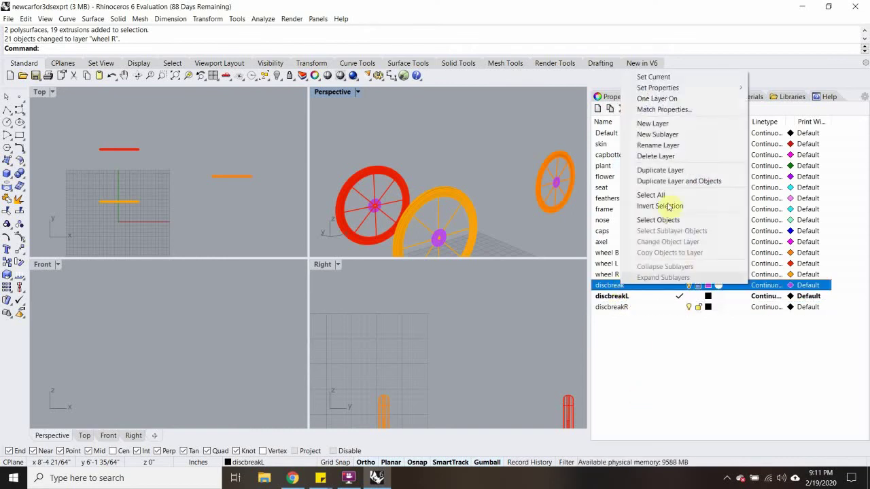
pyautogui.click(652, 145)
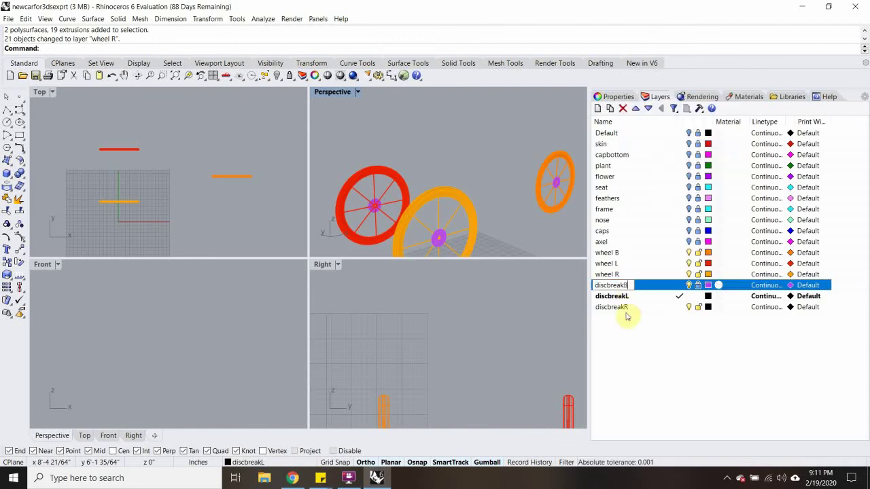
pyautogui.click(626, 317)
# Lock the wheel B, wheel L and wheel R layers and unlock the discbreakB layer.
pyautogui.moveTo(529, 141); pyautogui.dragTo(554, 178)
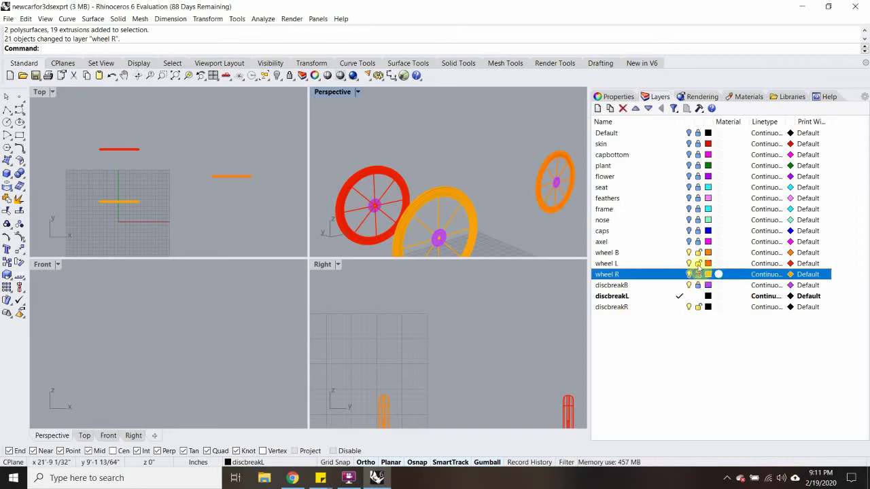
pyautogui.click(698, 252)
pyautogui.click(698, 287)
# Move the disc inside the red wheel to the discbreakL layer.
pyautogui.moveTo(529, 140); pyautogui.dragTo(578, 200)
pyautogui.moveTo(358, 146); pyautogui.dragTo(394, 227)
pyautogui.rightClick(654, 296)
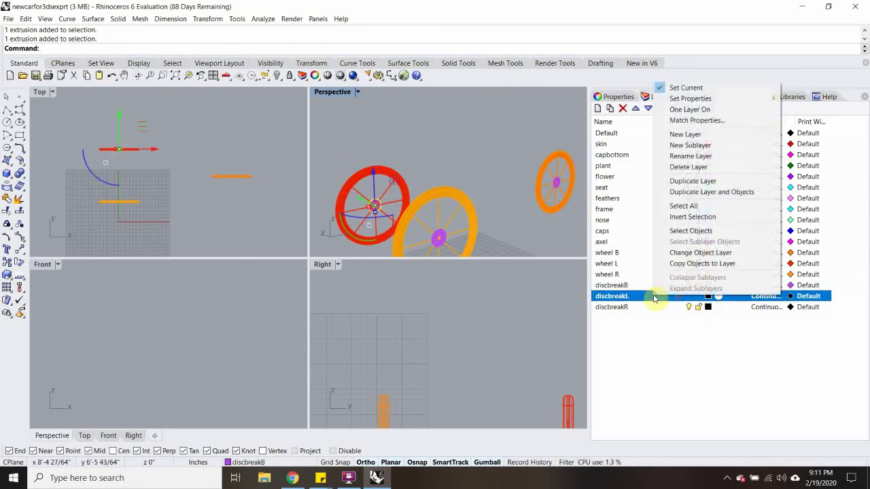
pyautogui.click(685, 252)
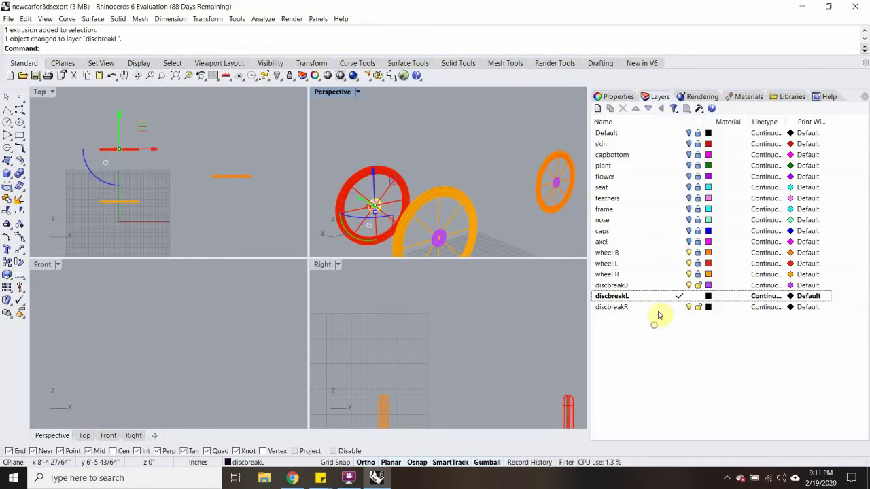
# Set the discbreakL layer colour to magenta and the discbreakR layer colour to purple.
pyautogui.click(641, 307)
pyautogui.click(708, 297)
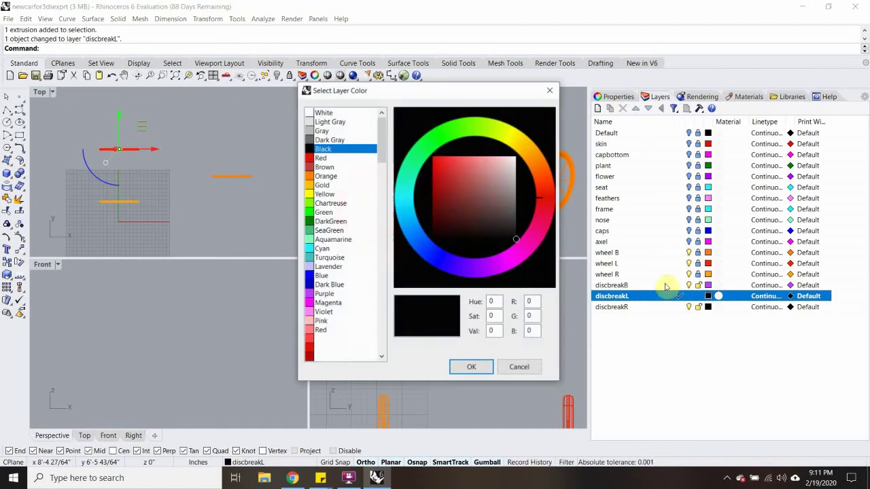
pyautogui.click(520, 263)
pyautogui.click(471, 367)
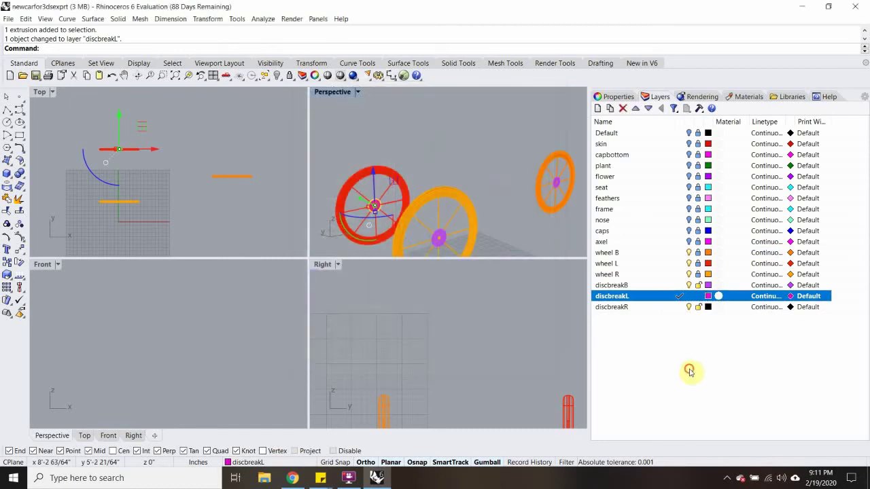
pyautogui.click(708, 307)
pyautogui.moveTo(504, 269); pyautogui.dragTo(479, 284)
pyautogui.click(471, 367)
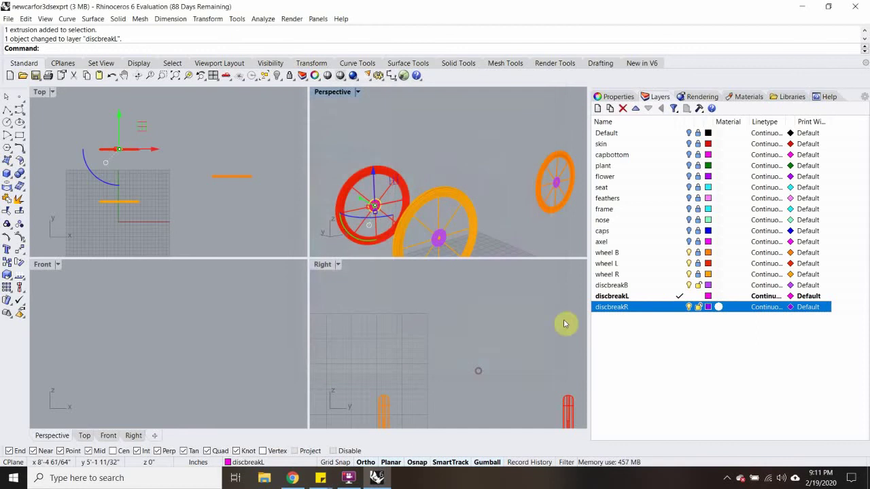
# Move the disc inside the nearest orange wheel to the discbreakR layer and clear the selection.
pyautogui.click(444, 243)
pyautogui.rightClick(661, 309)
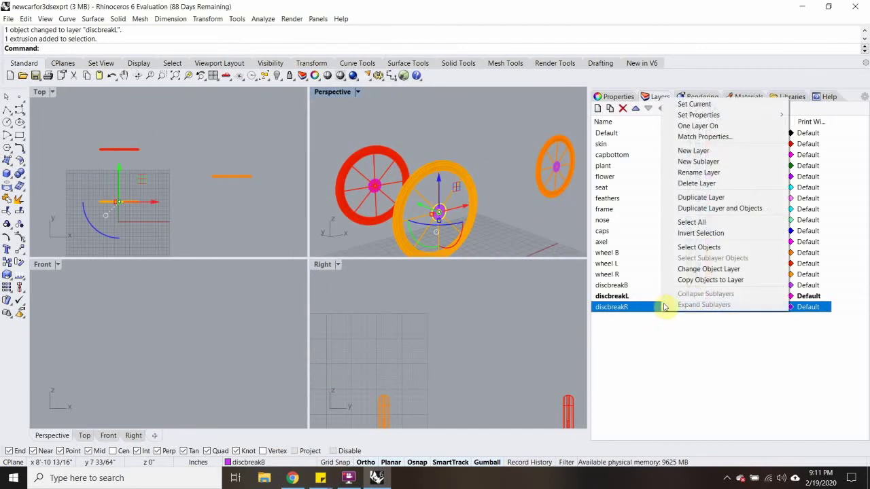
pyautogui.click(686, 266)
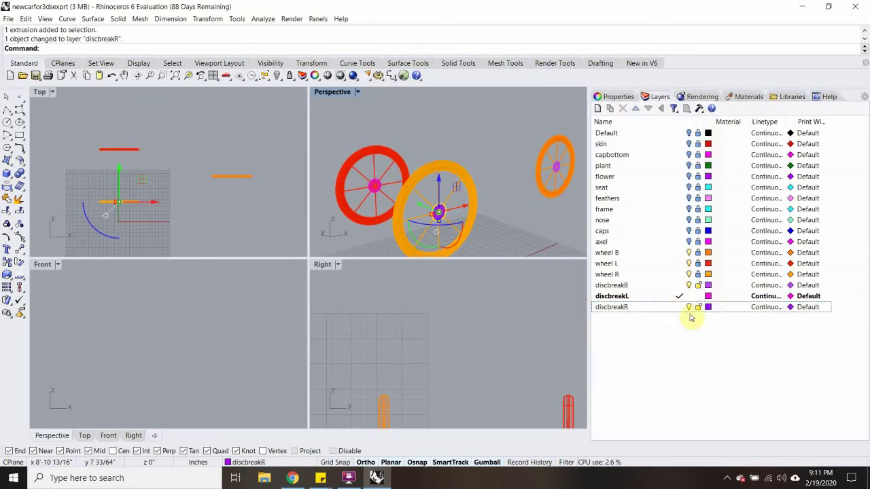
pyautogui.click(455, 140)
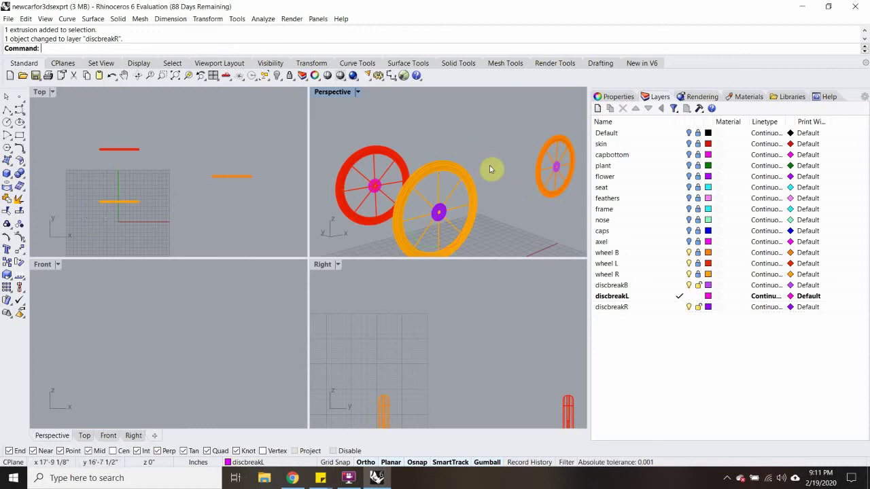
# Turn all the hidden layers back on, from Default through axel.
pyautogui.click(689, 232)
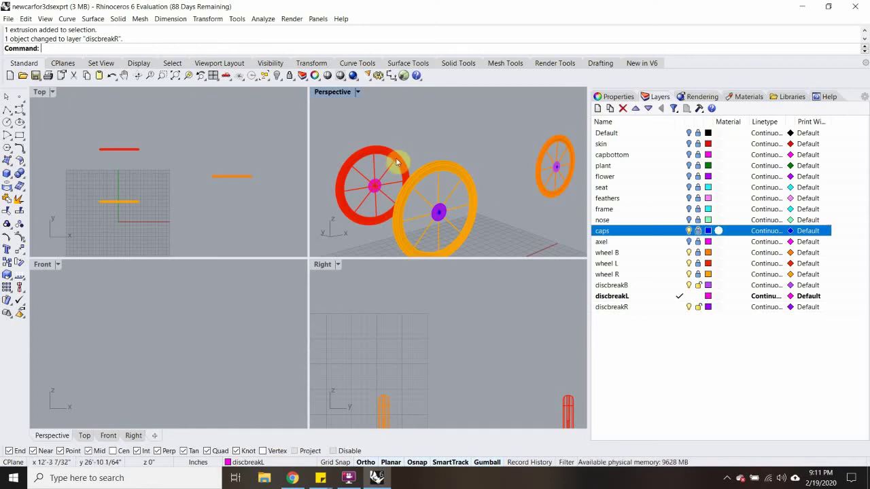
pyautogui.scroll(-3, 435, 164)
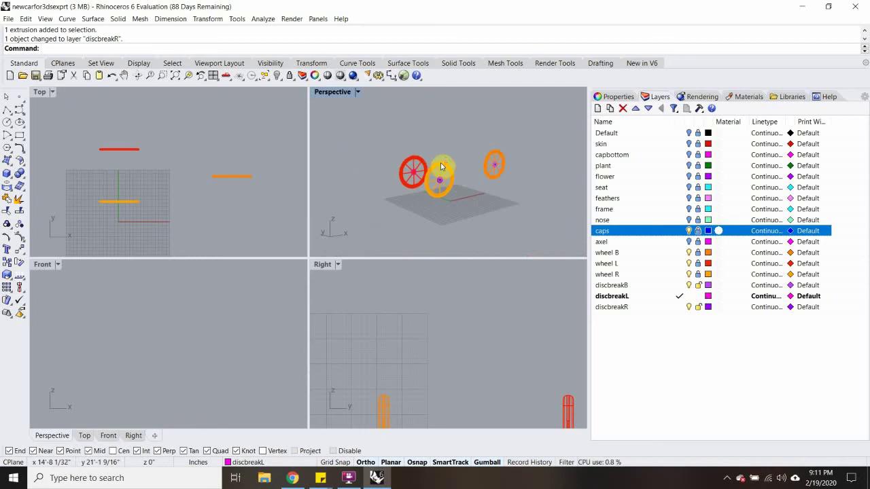
pyautogui.click(688, 241)
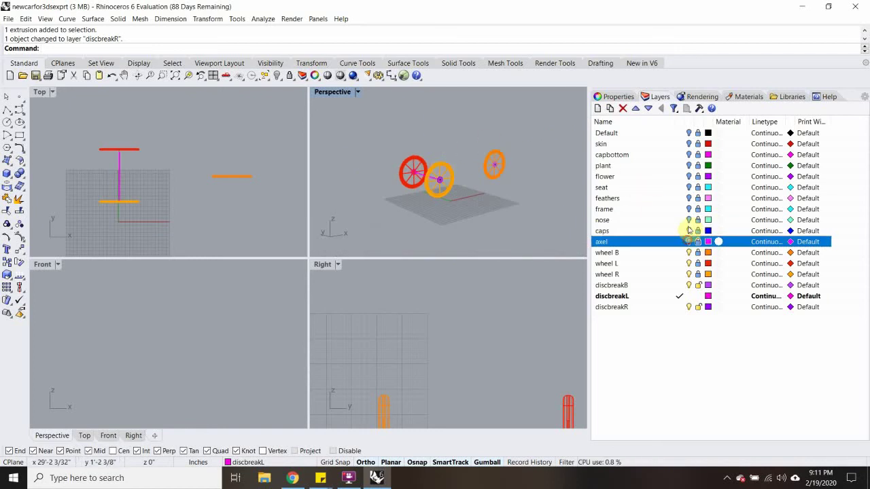
pyautogui.click(688, 219)
pyautogui.click(688, 132)
pyautogui.click(689, 143)
pyautogui.click(688, 155)
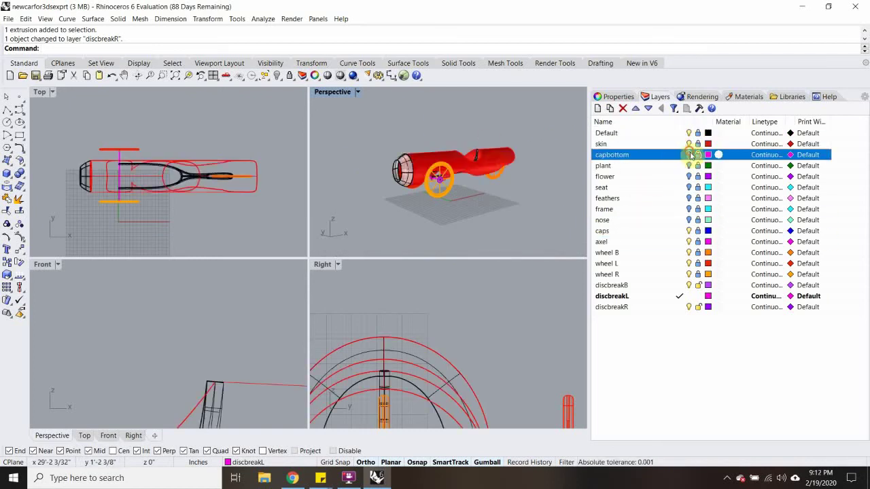
pyautogui.click(689, 165)
pyautogui.click(689, 176)
pyautogui.click(688, 186)
pyautogui.click(688, 209)
pyautogui.click(689, 198)
pyautogui.click(689, 219)
# Unlock all locked layers except capbottom, including the wheel, axel, caps, nose, frame, feathers, seat, flower, plant, skin and Default layers.
pyautogui.click(697, 274)
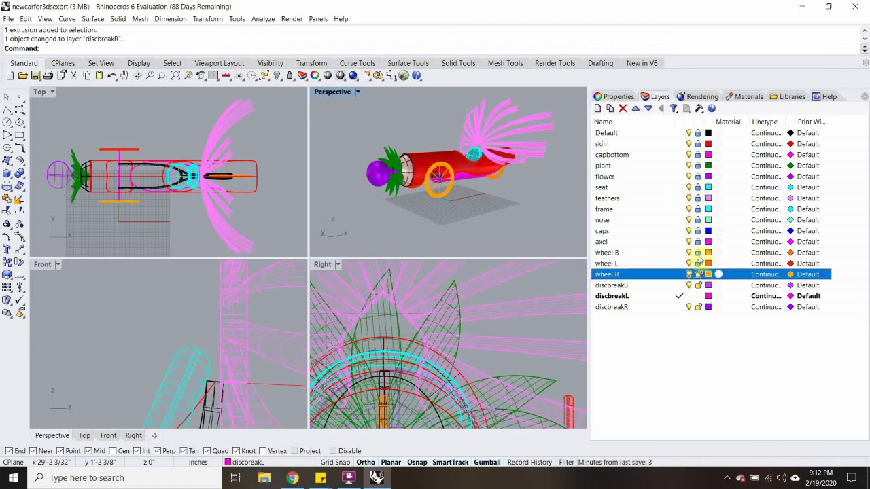
pyautogui.click(697, 263)
pyautogui.click(698, 241)
pyautogui.click(697, 231)
pyautogui.click(697, 219)
pyautogui.click(698, 208)
pyautogui.click(700, 221)
pyautogui.click(698, 252)
pyautogui.click(698, 197)
pyautogui.click(698, 187)
pyautogui.click(698, 176)
pyautogui.click(698, 165)
pyautogui.click(698, 154)
pyautogui.click(698, 143)
pyautogui.click(698, 133)
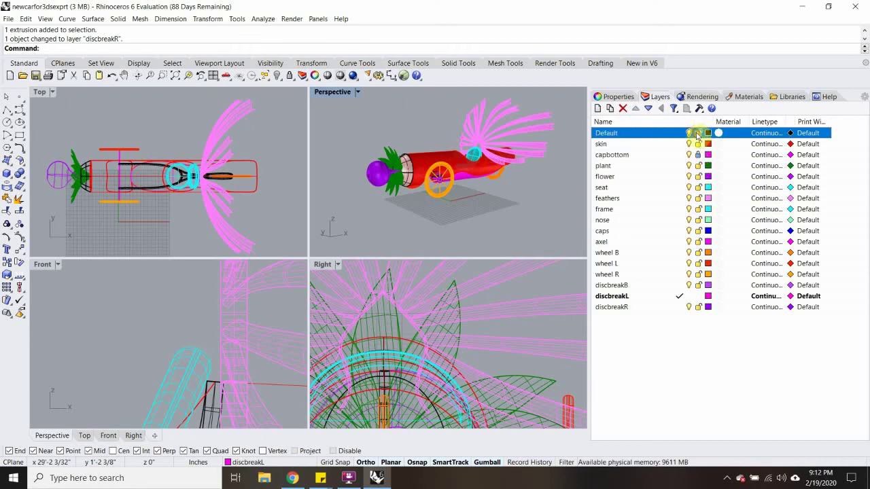
# Select the front cap polysurface and toggle the Default layer's visibility to examine which parts lie on that layer.
pyautogui.click(408, 173)
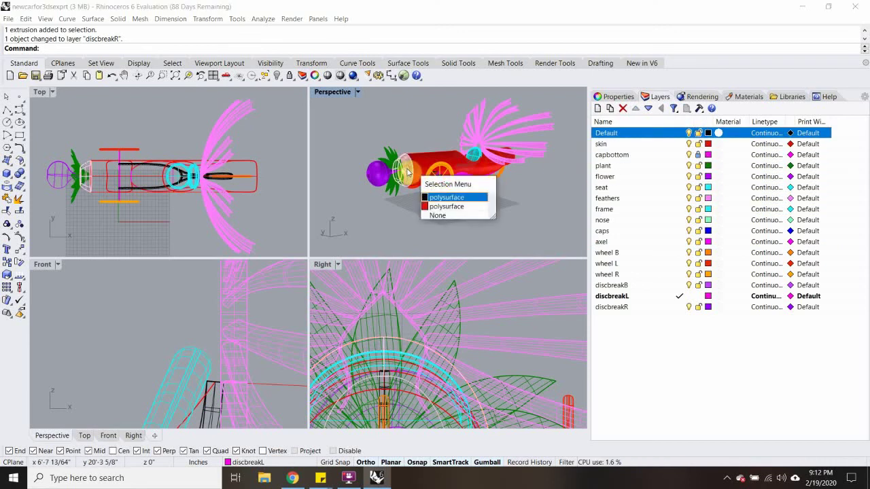
pyautogui.click(440, 198)
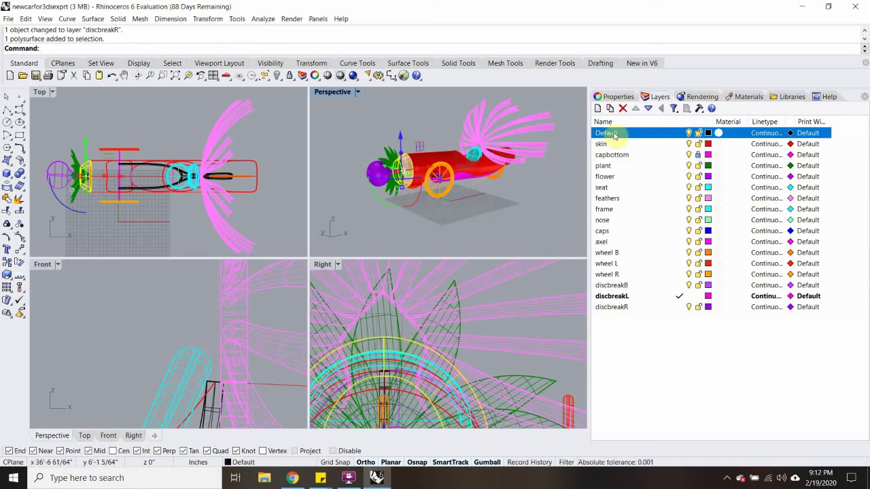
pyautogui.click(689, 133)
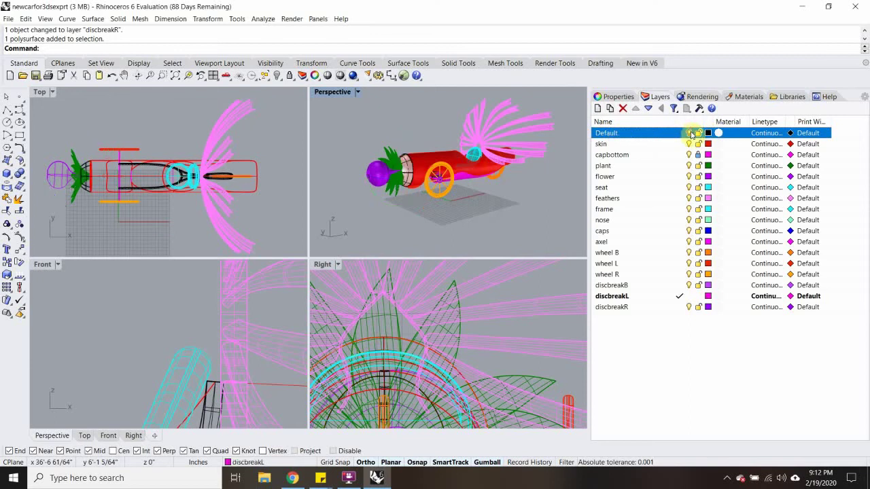
pyautogui.scroll(2, 95, 172)
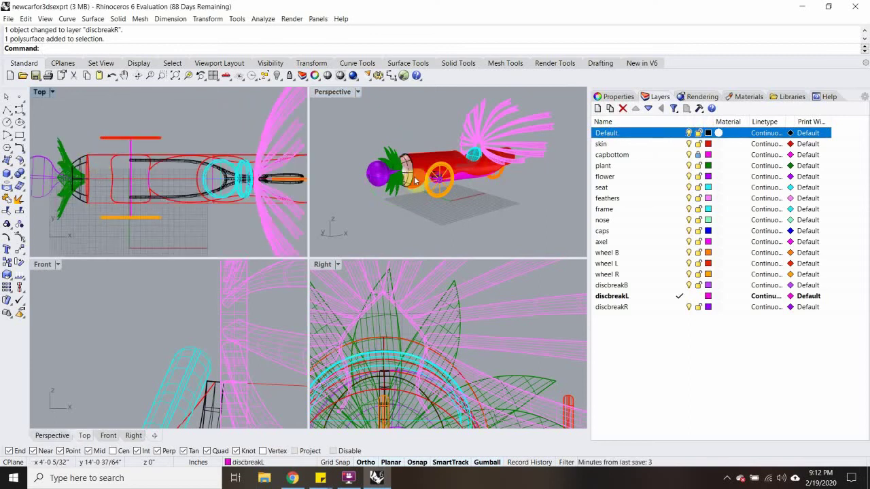
pyautogui.click(689, 133)
pyautogui.click(689, 133)
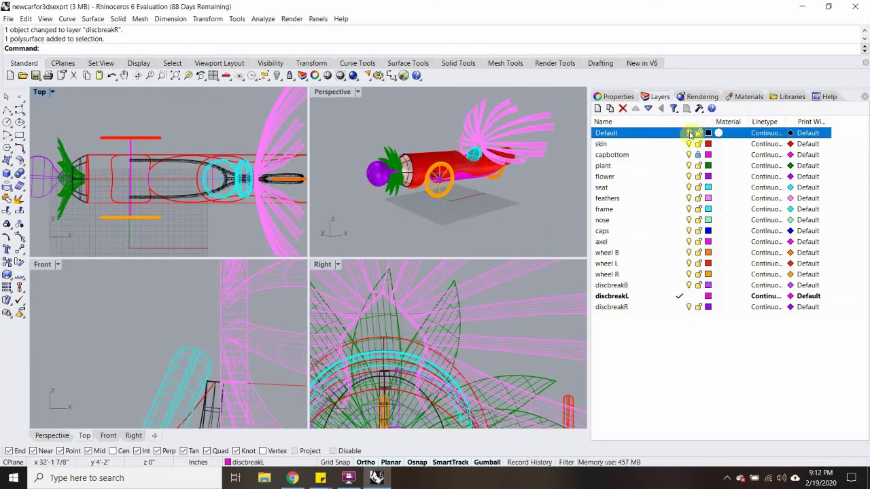
pyautogui.click(689, 133)
pyautogui.click(690, 134)
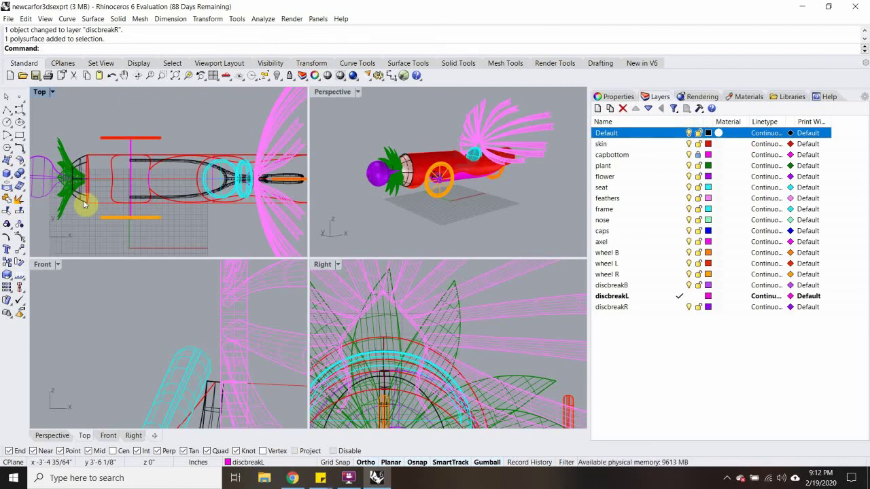
# Create a layer named frontcap and move the front cap polysurface from Default onto it.
pyautogui.click(596, 109)
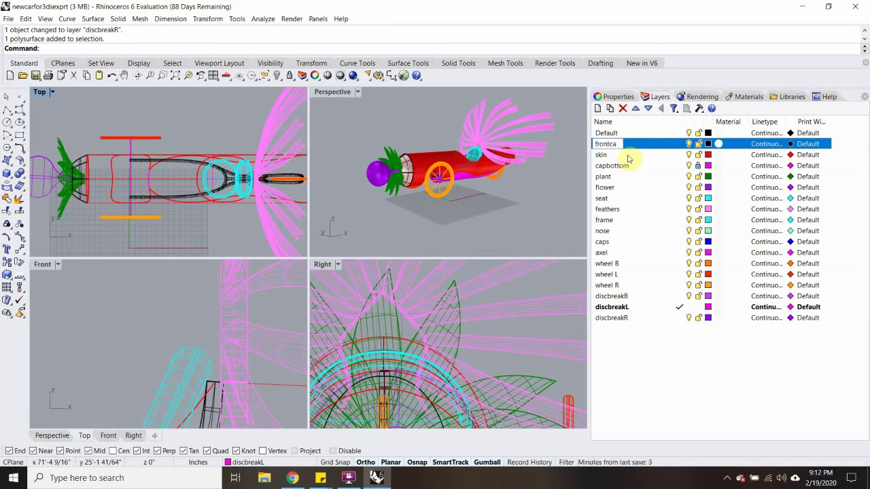
pyautogui.rightClick(656, 148)
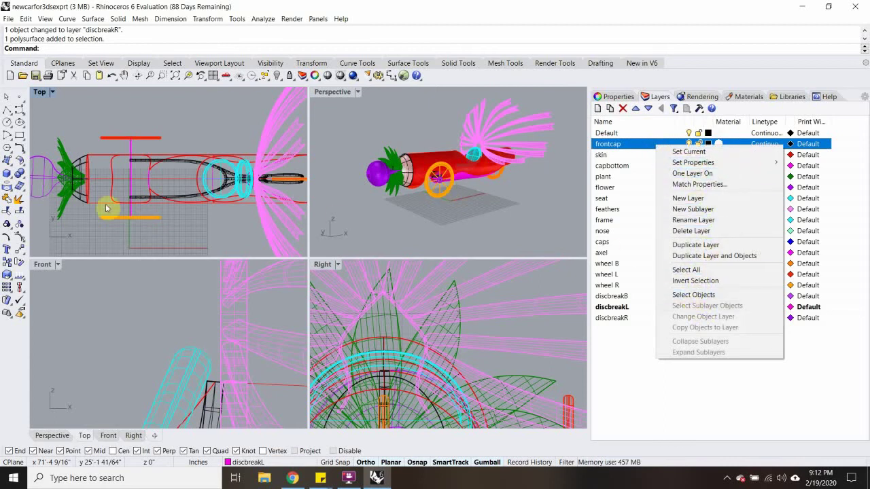
pyautogui.click(693, 294)
pyautogui.rightClick(649, 150)
pyautogui.click(700, 314)
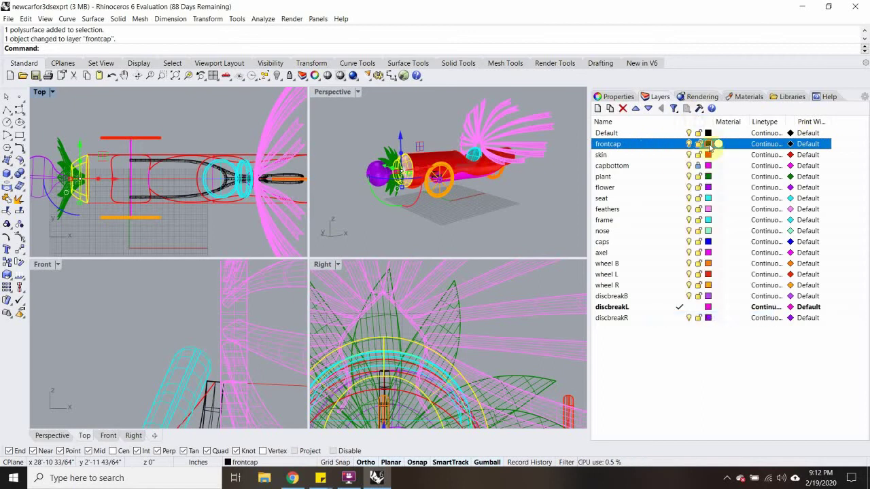
# Set the frontcap layer's colour to a light grey with RGB 168, 165, 165.
pyautogui.click(709, 144)
pyautogui.click(515, 186)
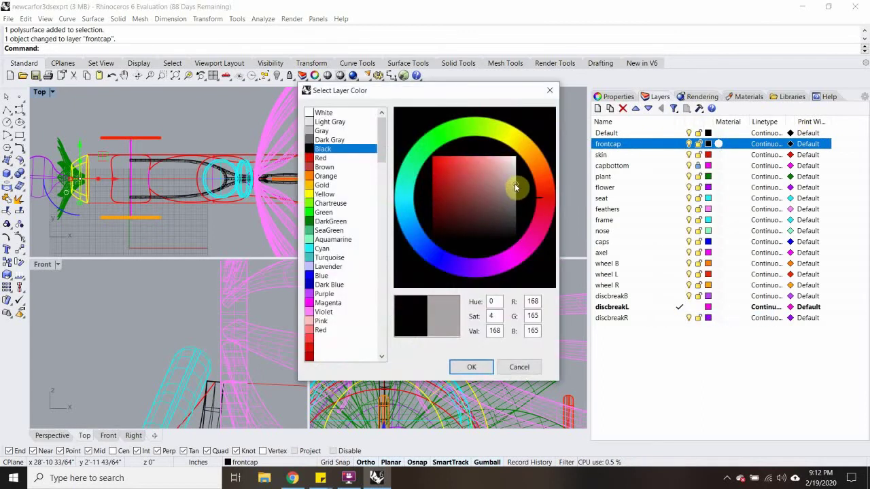
pyautogui.click(471, 367)
# Examine the recoloured front cap and the surrounding car parts in the Perspective view.
pyautogui.click(189, 123)
pyautogui.click(424, 175)
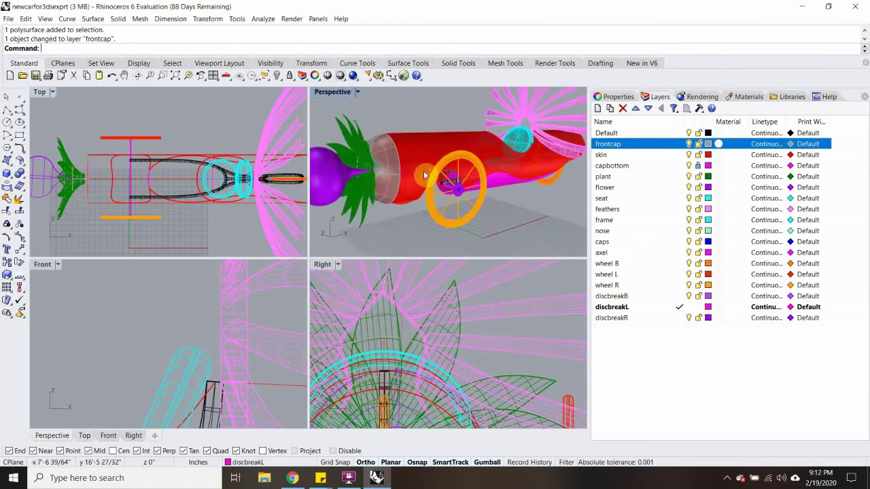
pyautogui.moveTo(424, 175); pyautogui.dragTo(428, 175, button='right')
pyautogui.click(366, 143)
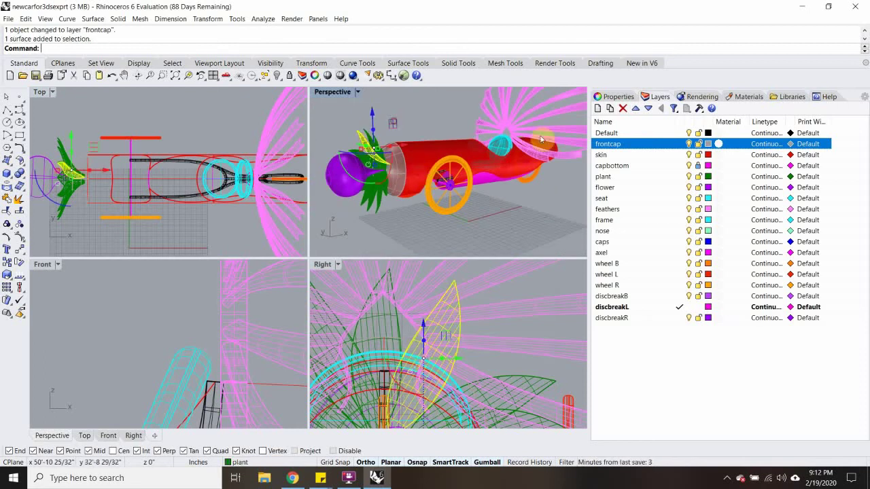
pyautogui.click(496, 226)
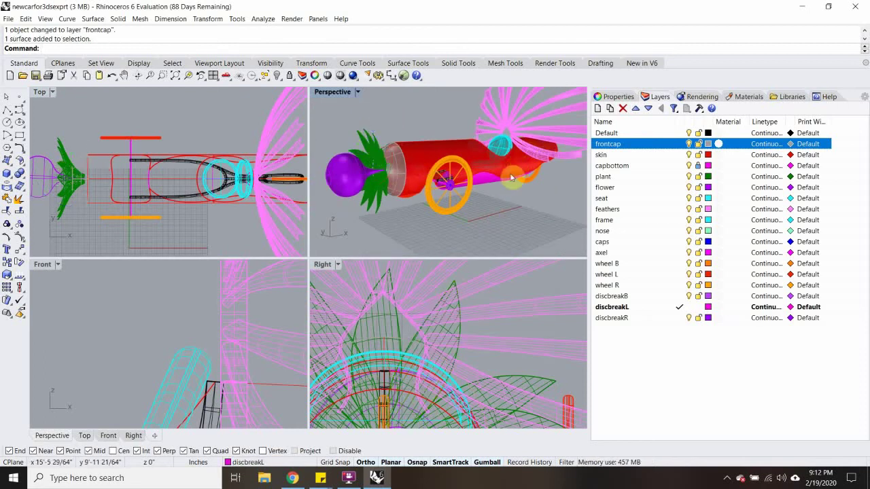
pyautogui.scroll(4, 459, 201)
pyautogui.scroll(-5, 435, 178)
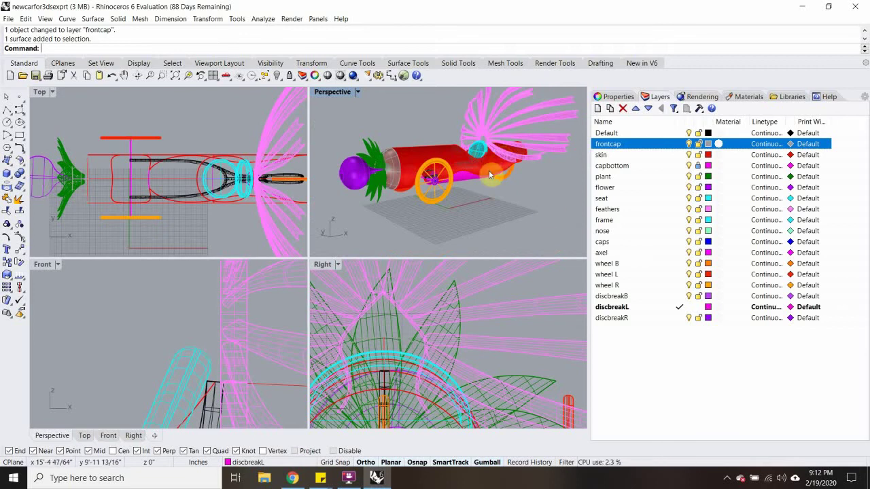
pyautogui.scroll(-3, 486, 174)
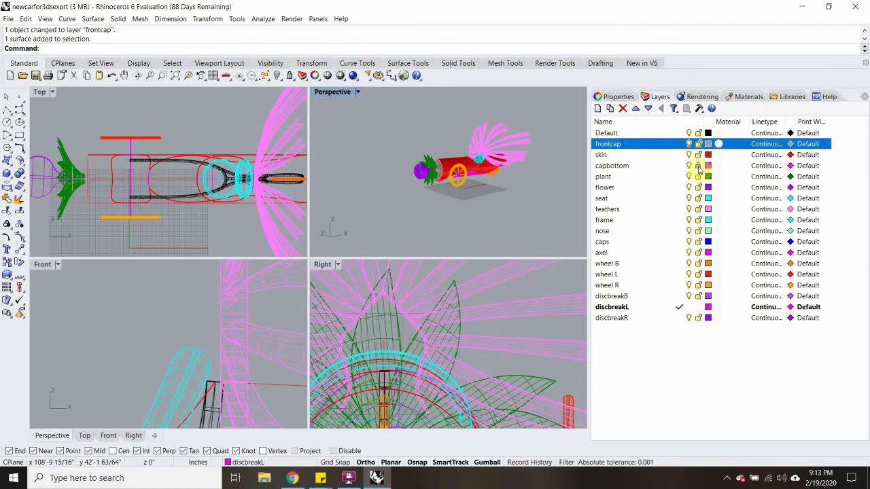
# Unlock the capbottom layer and mesh the whole car at the fewest-polygons setting.
pyautogui.click(700, 165)
pyautogui.moveTo(366, 111); pyautogui.dragTo(569, 243)
pyautogui.click(569, 244)
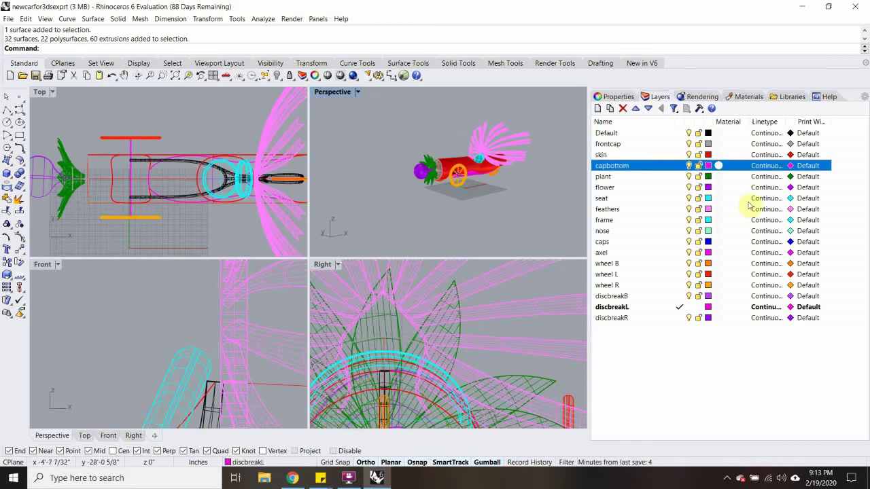
pyautogui.moveTo(543, 218); pyautogui.dragTo(337, 104)
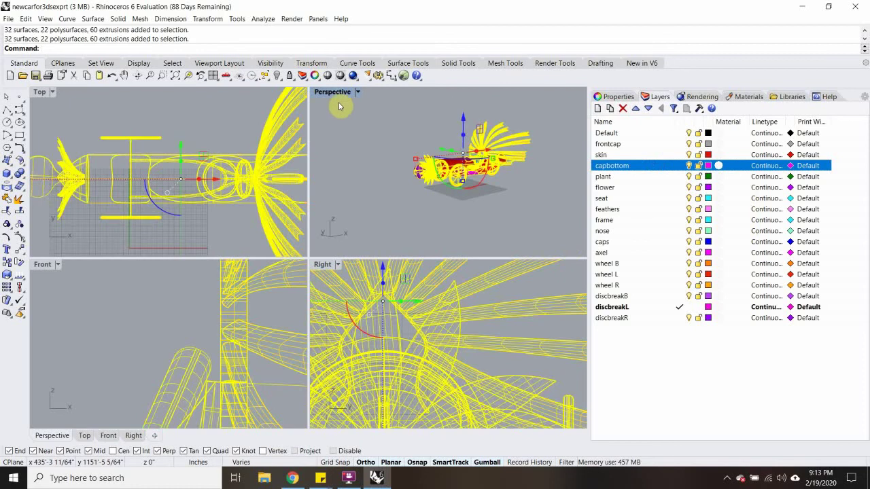
pyautogui.press('Return')
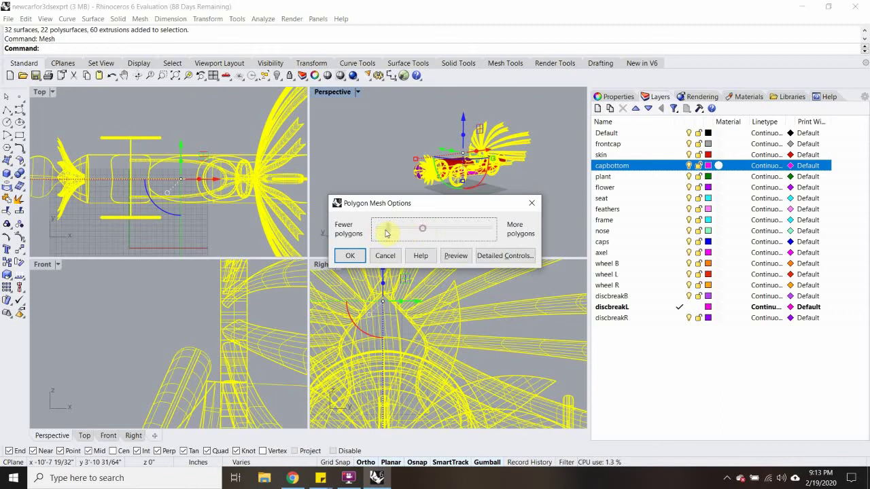
pyautogui.click(352, 257)
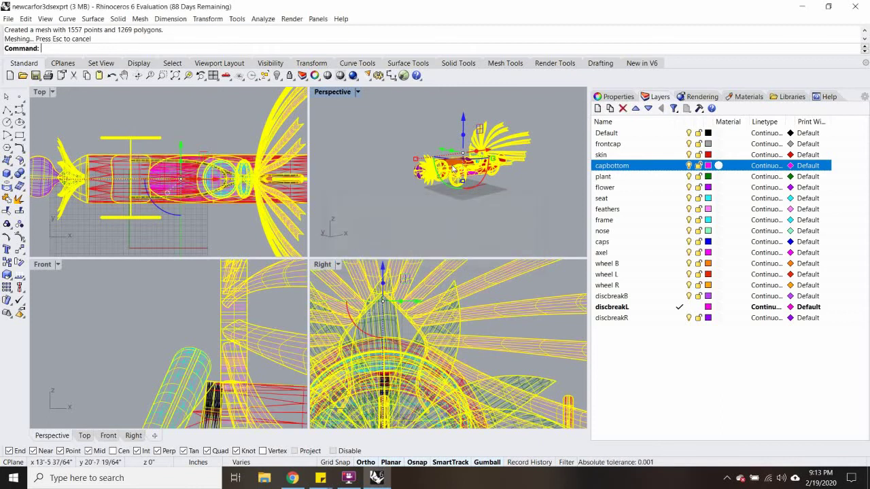
# Move the selected original car about 31'-10" along the positive x direction, away from its mesh copy.
pyautogui.scroll(5, 440, 175)
pyautogui.moveTo(440, 175); pyautogui.dragTo(404, 195, button='right')
pyautogui.scroll(-3, 403, 195)
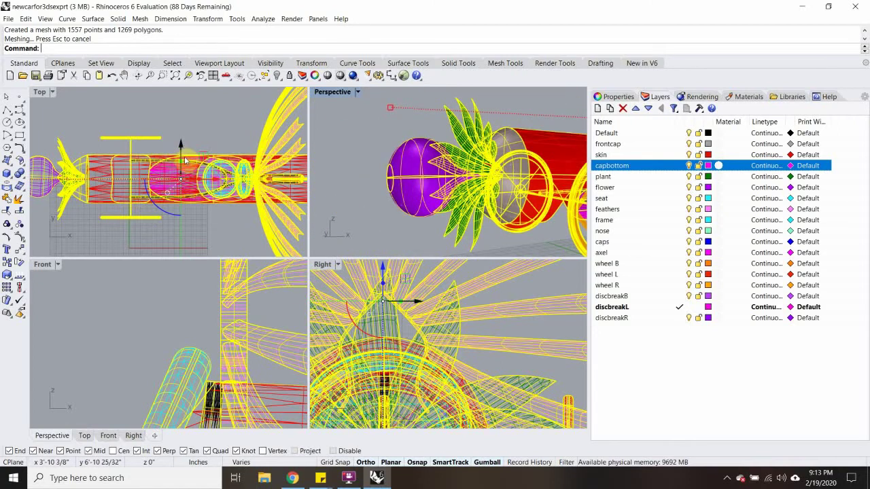
pyautogui.press('Return')
pyautogui.scroll(-3, 192, 142)
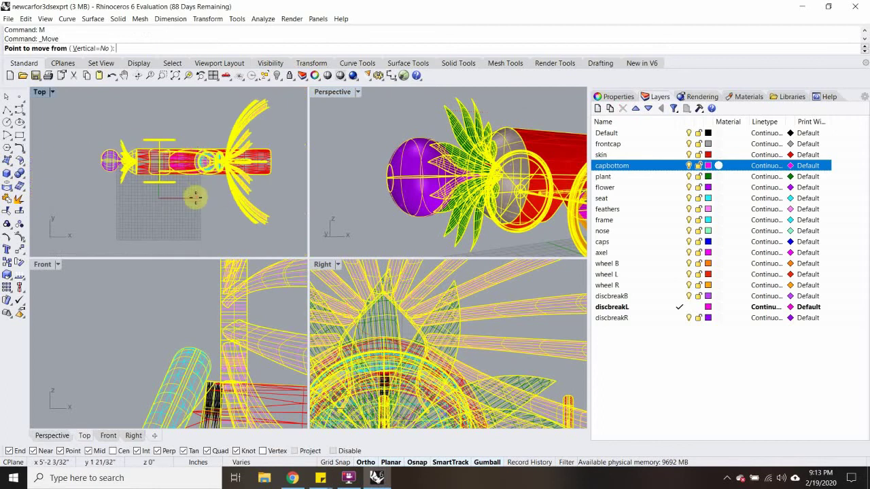
pyautogui.click(231, 198)
pyautogui.click(270, 178)
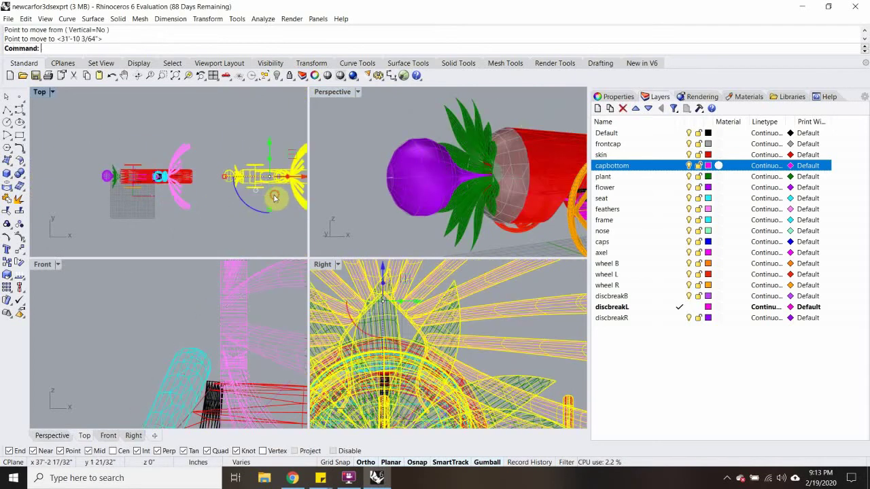
# Compare the wireframes of the mesh car and the original car in the Top view.
pyautogui.scroll(2, 132, 182)
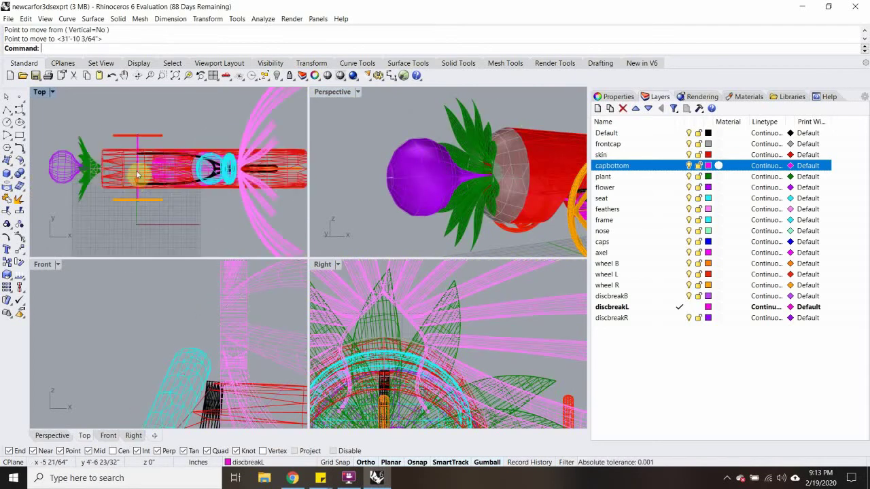
pyautogui.scroll(-2, 191, 166)
pyautogui.scroll(3, 132, 168)
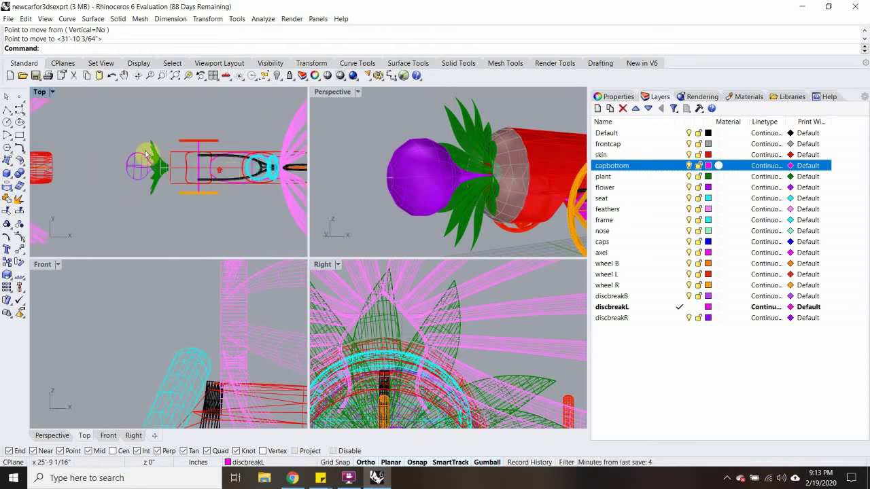
pyautogui.moveTo(269, 172); pyautogui.dragTo(203, 151, button='right')
pyautogui.scroll(3, 204, 151)
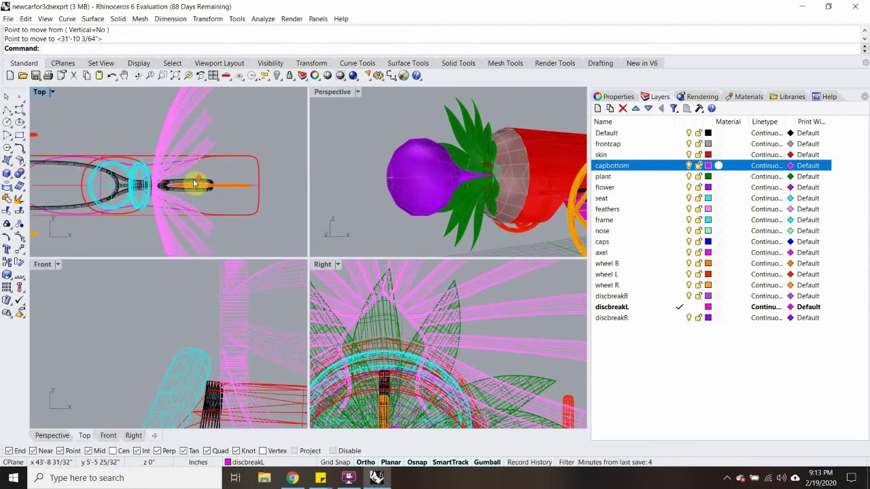
pyautogui.scroll(-3, 443, 141)
pyautogui.scroll(5, 145, 213)
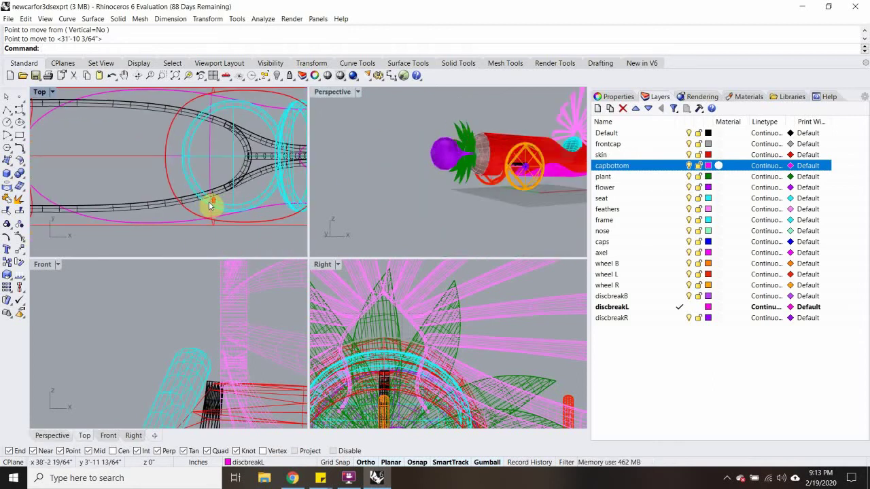
pyautogui.scroll(-5, 236, 185)
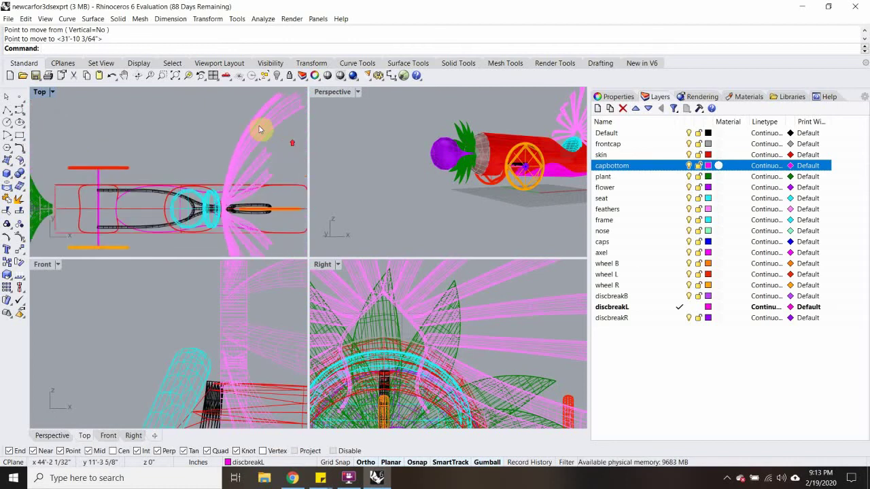
pyautogui.scroll(3, 182, 117)
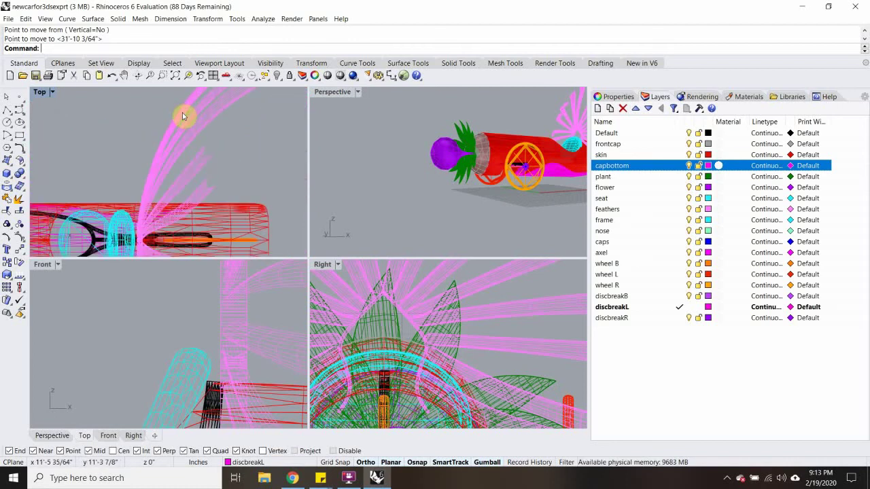
# Inspect the mesh car's wheels and front cap up close alongside the original in the Perspective view.
pyautogui.scroll(-3, 526, 146)
pyautogui.scroll(6, 510, 176)
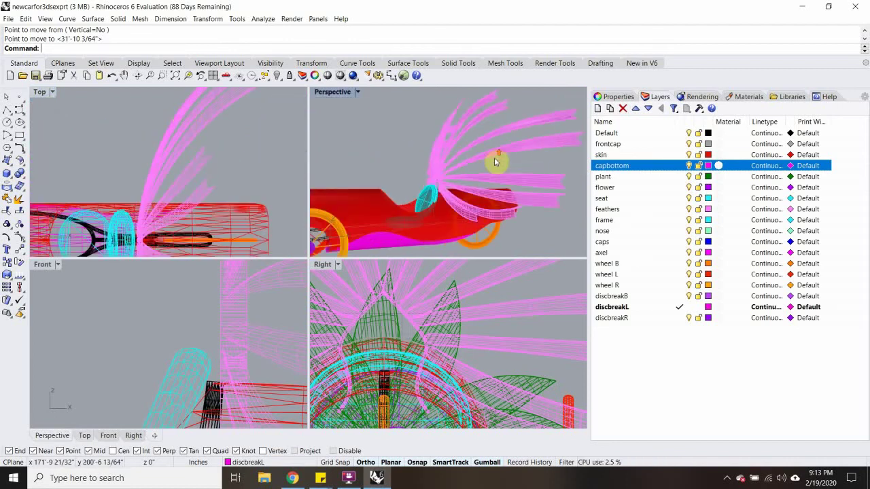
pyautogui.moveTo(469, 189); pyautogui.dragTo(514, 187, button='right')
pyautogui.moveTo(443, 163); pyautogui.dragTo(422, 204, button='right')
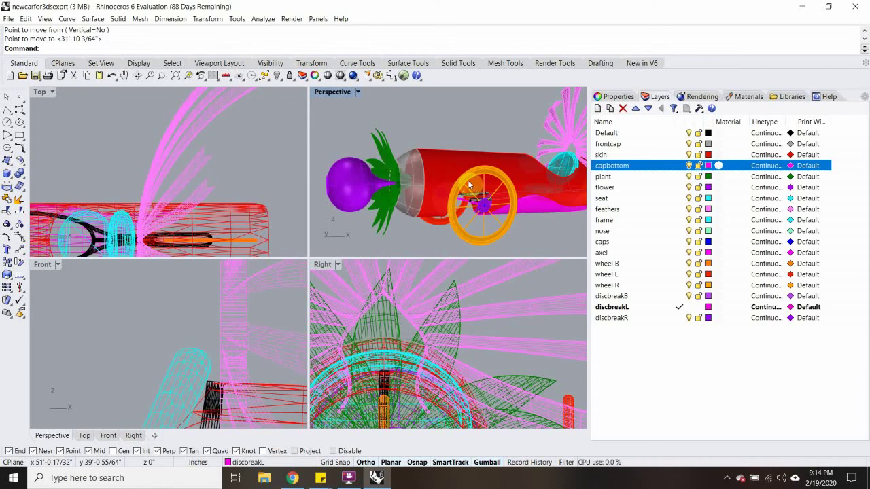
pyautogui.scroll(-6, 469, 176)
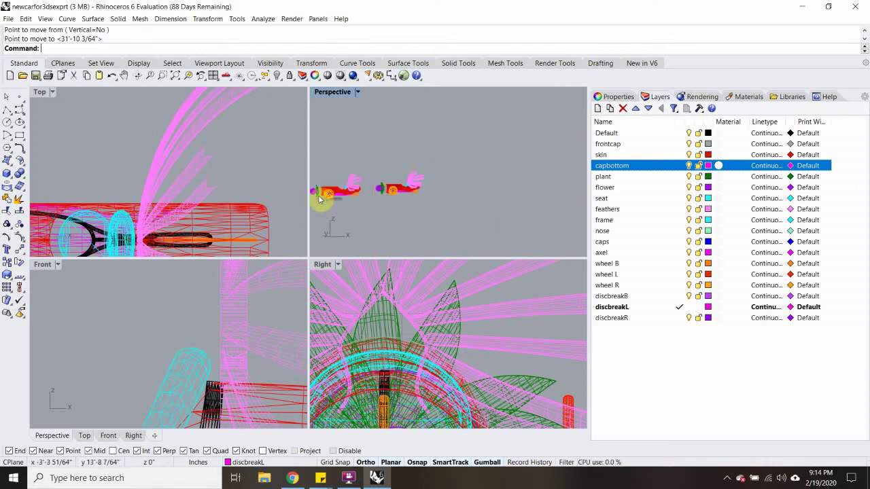
pyautogui.scroll(10, 319, 197)
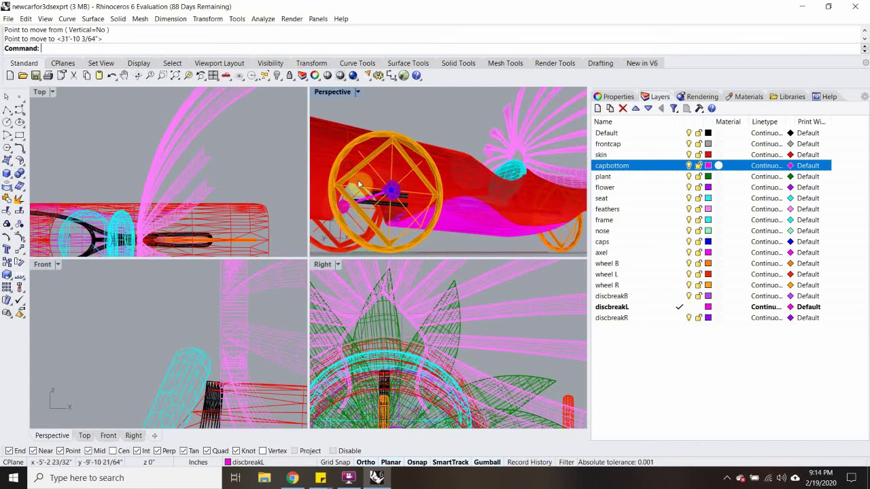
pyautogui.scroll(-10, 359, 201)
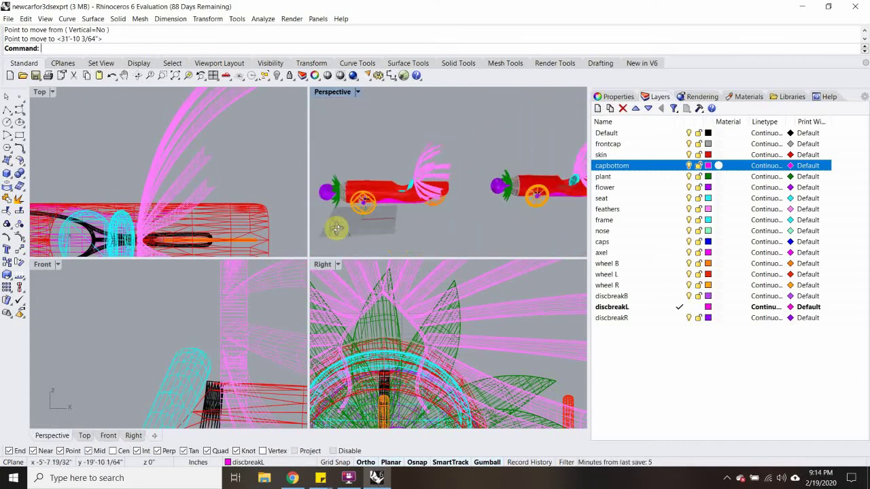
pyautogui.scroll(5, 335, 227)
pyautogui.click(361, 225)
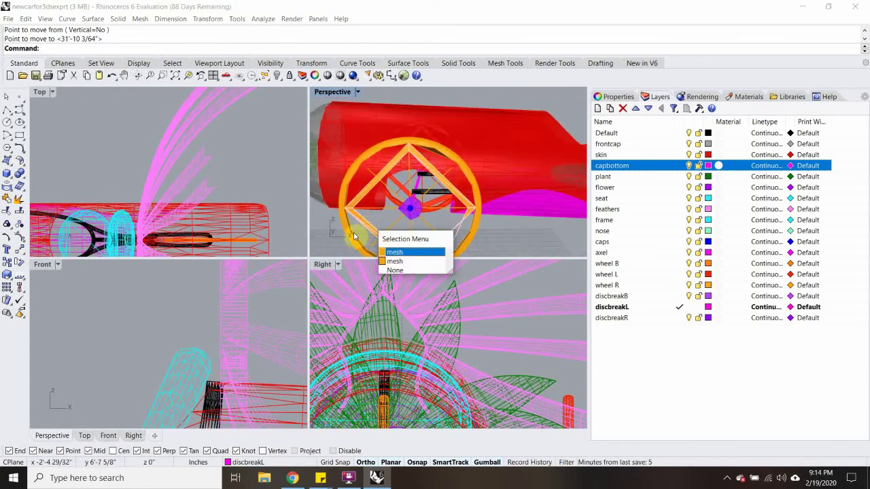
pyautogui.press('Escape')
pyautogui.moveTo(392, 167)
pyautogui.mouseDown(button='right')
pyautogui.moveTo(341, 168)
pyautogui.moveTo(395, 166)
pyautogui.mouseUp(button='right')
pyautogui.scroll(5, 395, 166)
pyautogui.moveTo(350, 140); pyautogui.dragTo(344, 150, button='right')
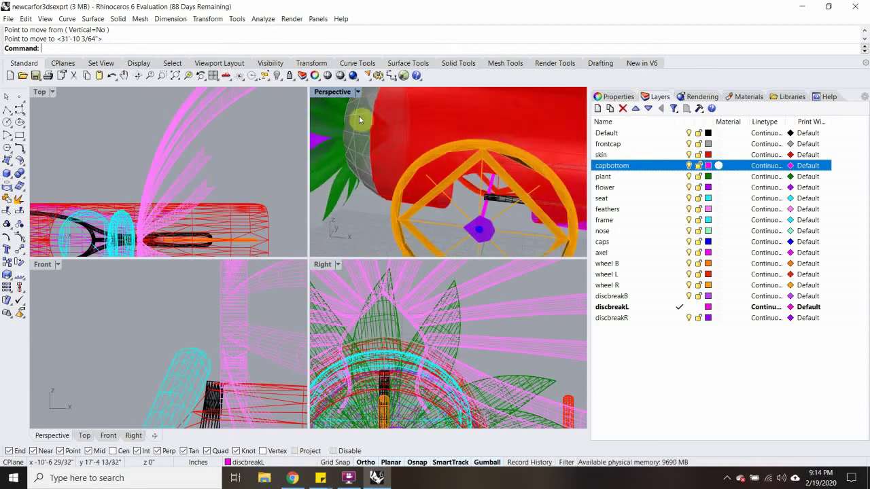
# Compare the original car's right wheel with the mesh car's back wheel in the Perspective view.
pyautogui.scroll(-8, 363, 131)
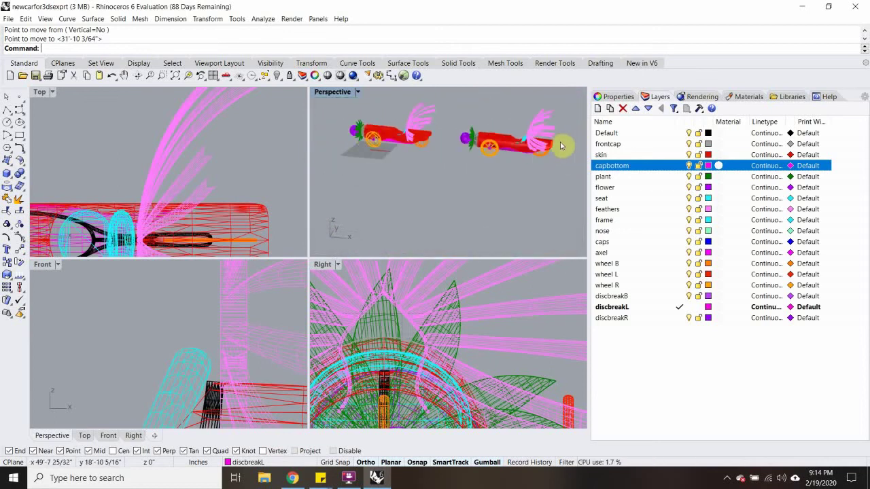
pyautogui.scroll(5, 522, 143)
pyautogui.moveTo(362, 174); pyautogui.dragTo(383, 187, button='right')
pyautogui.click(383, 189)
pyautogui.click(412, 216)
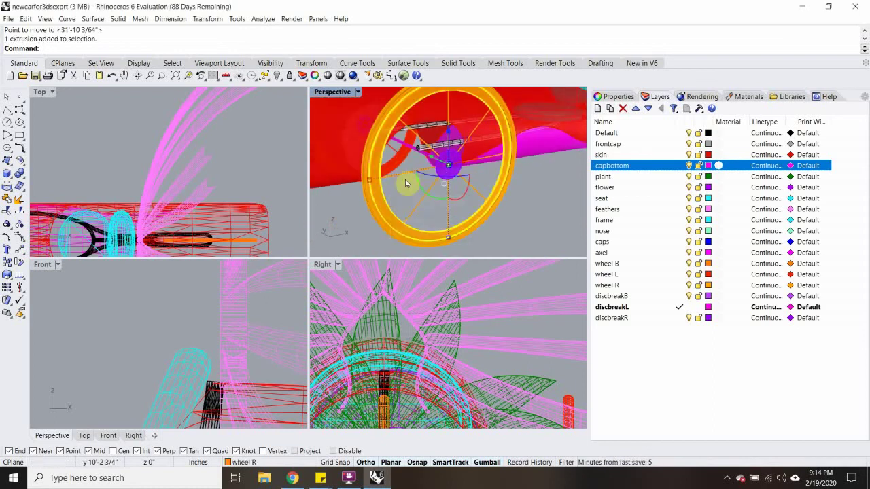
pyautogui.scroll(-5, 408, 184)
pyautogui.scroll(10, 331, 203)
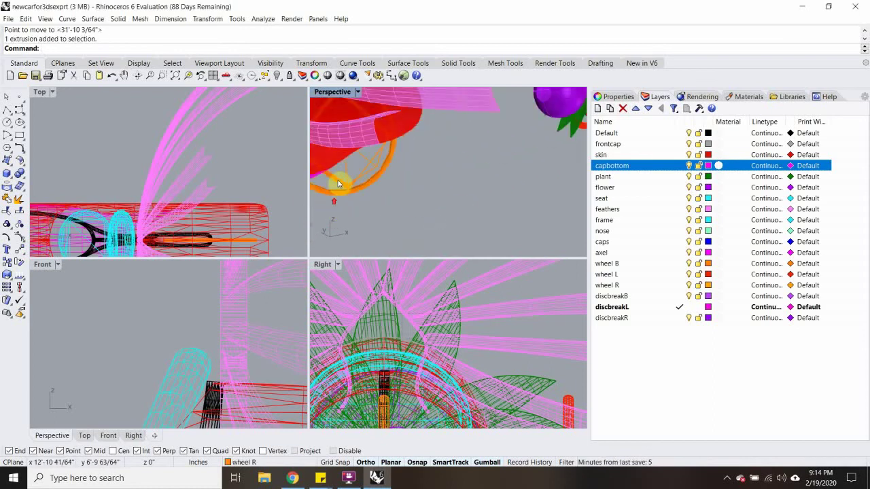
pyautogui.moveTo(337, 194); pyautogui.dragTo(398, 191, button='right')
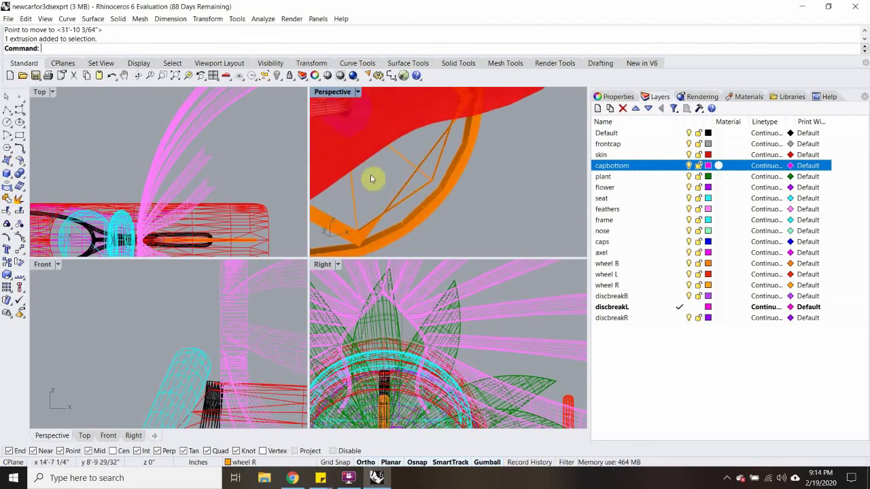
pyautogui.scroll(-10, 398, 196)
pyautogui.press('Escape')
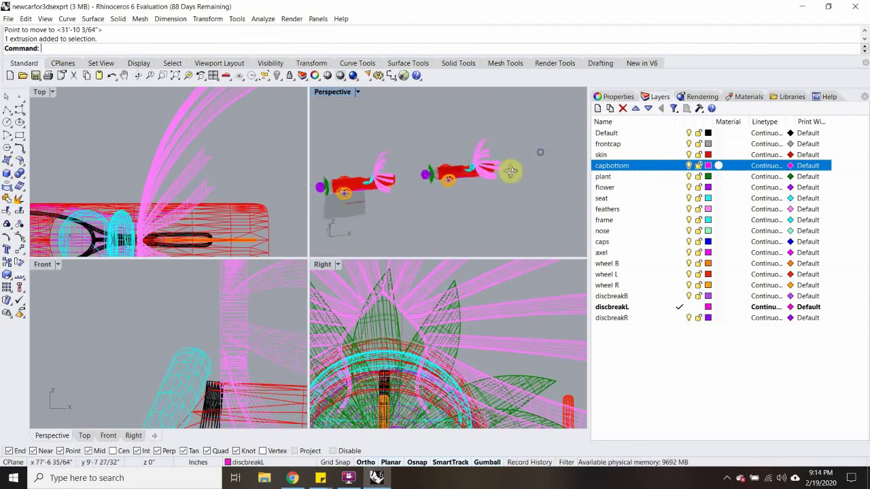
# Select the whole original car and mesh it at the most-polygons setting.
pyautogui.moveTo(528, 132); pyautogui.dragTo(489, 191)
pyautogui.moveTo(402, 221); pyautogui.dragTo(402, 221)
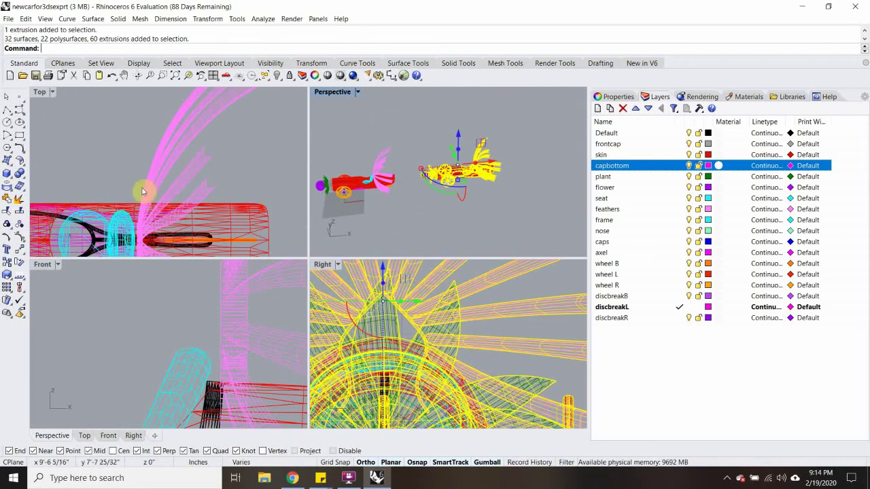
pyautogui.scroll(-5, 144, 192)
pyautogui.scroll(1, 204, 195)
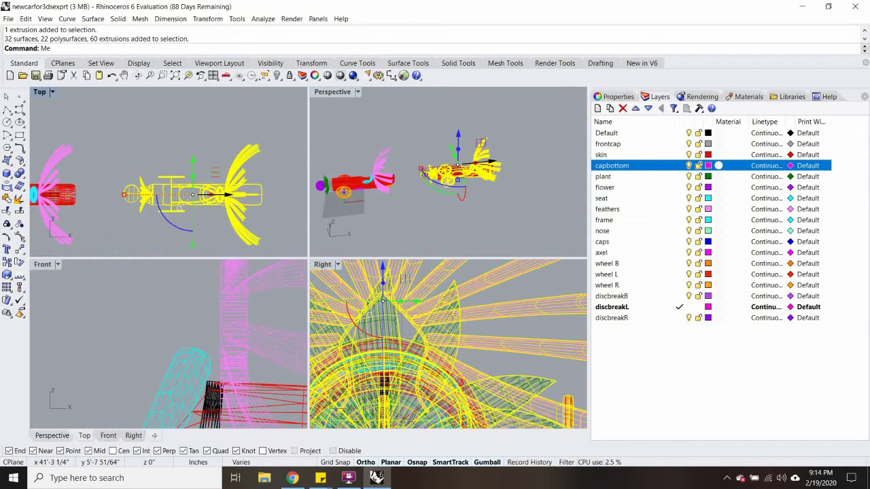
pyautogui.press('Return')
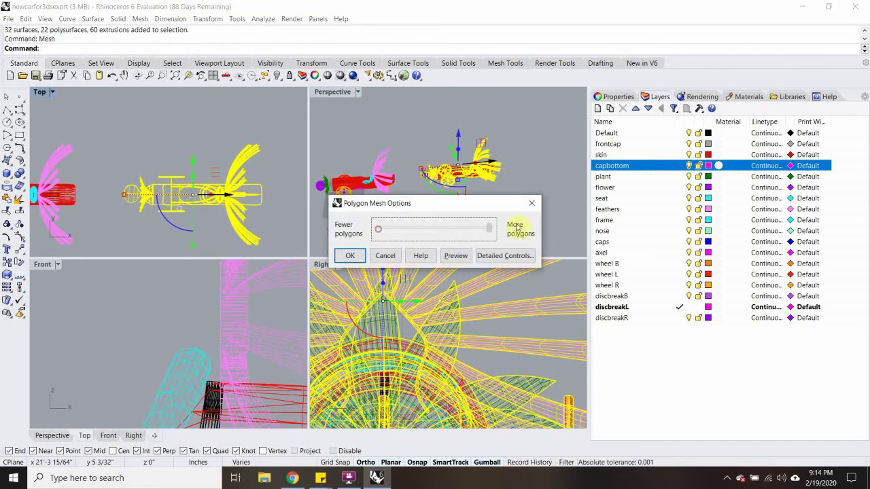
pyautogui.click(350, 256)
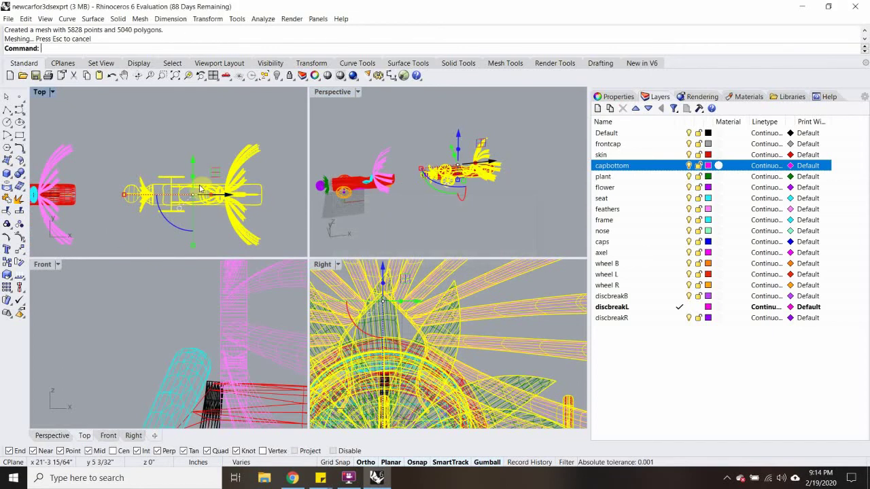
# Move the new high-polygon mesh car clear of the original, about 32 feet away, and deselect it.
pyautogui.moveTo(192, 168); pyautogui.dragTo(147, 182)
pyautogui.moveTo(408, 191); pyautogui.dragTo(461, 174, button='right')
pyautogui.scroll(6, 466, 197)
pyautogui.press('Escape')
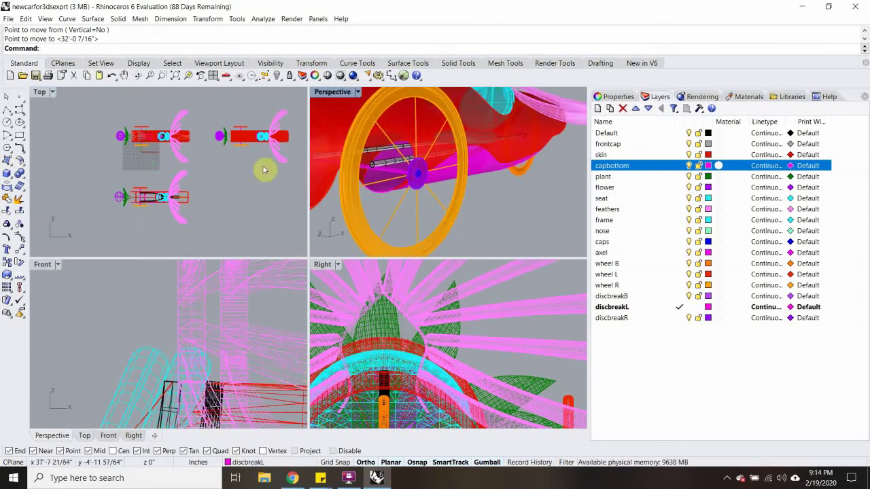
# Compare the cars in the Top view and inspect the mesh wheels, flower and front end up close in the Perspective view.
pyautogui.scroll(6, 190, 195)
pyautogui.scroll(-8, 190, 195)
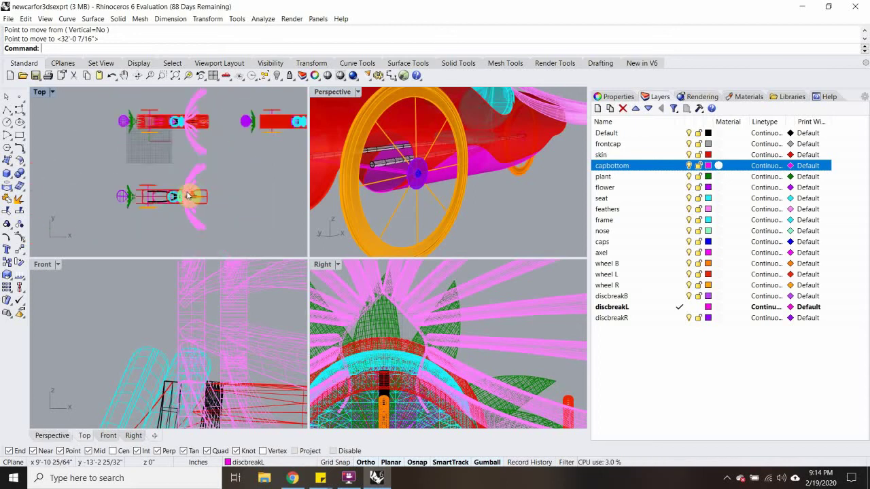
pyautogui.scroll(3, 197, 183)
pyautogui.scroll(-3, 197, 177)
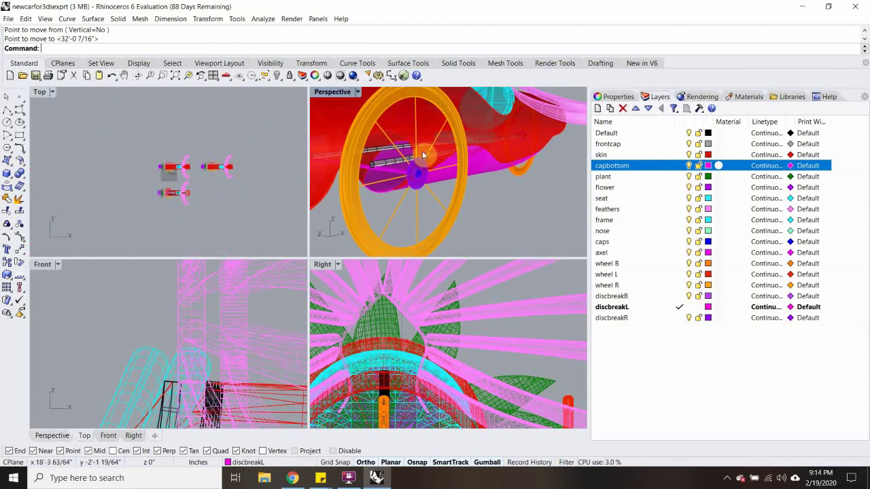
pyautogui.scroll(-10, 396, 172)
pyautogui.scroll(5, 423, 170)
pyautogui.scroll(10, 443, 139)
pyautogui.scroll(10, 418, 197)
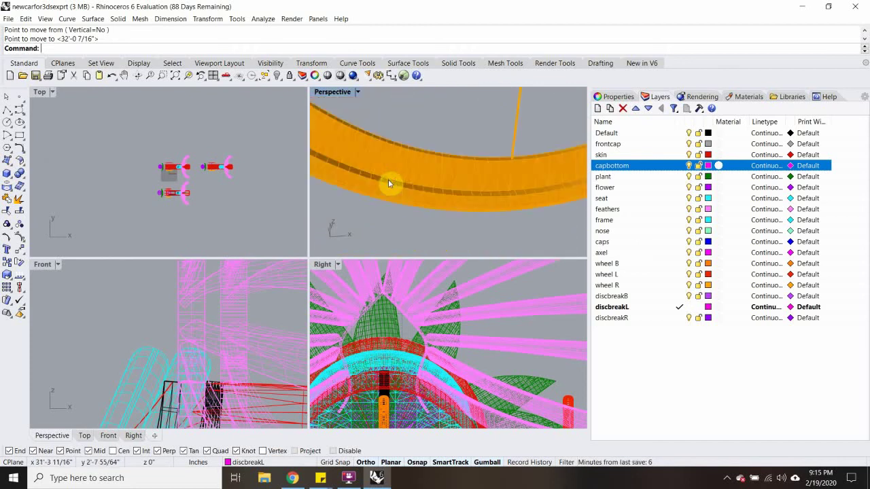
pyautogui.scroll(-5, 388, 179)
pyautogui.scroll(3, 503, 156)
pyautogui.scroll(3, 442, 175)
pyautogui.scroll(-8, 428, 165)
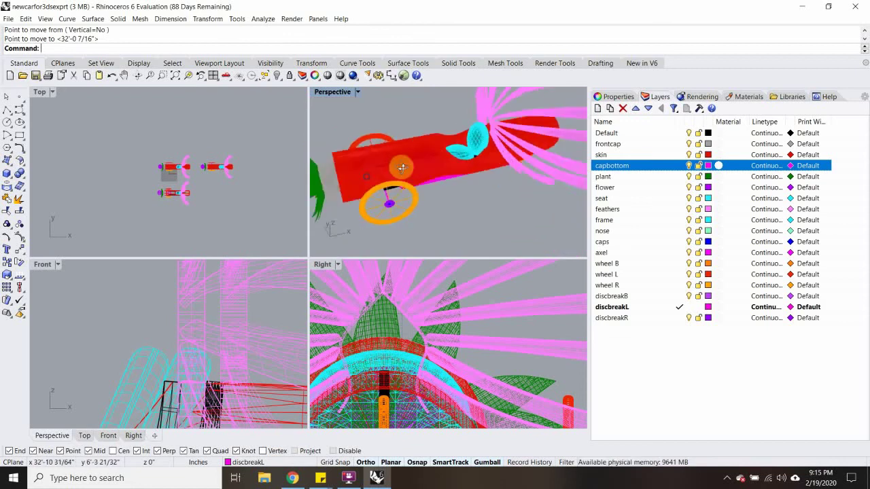
pyautogui.scroll(-4, 419, 164)
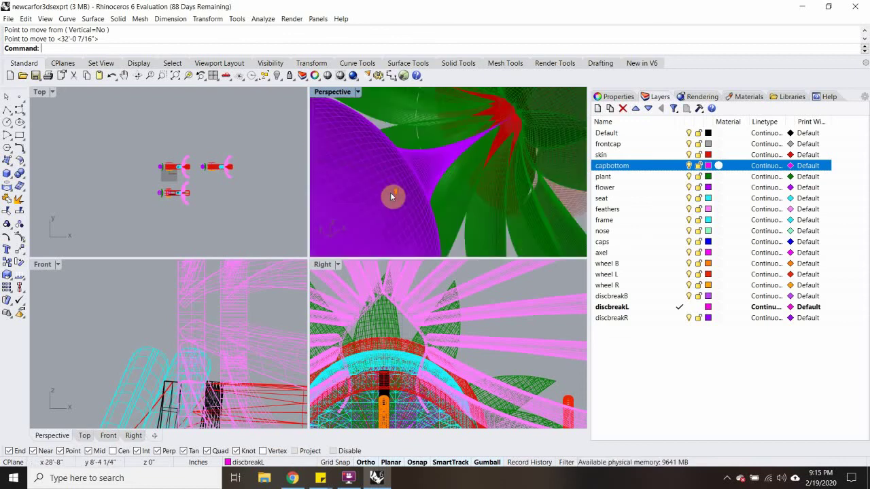
pyautogui.moveTo(392, 196); pyautogui.dragTo(435, 156, button='right')
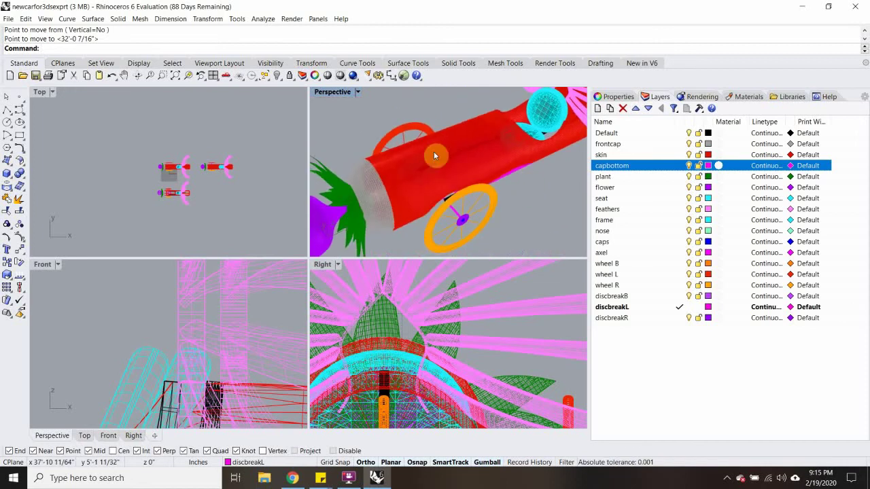
# Delete the two mesh cars in the Top view, keeping the original car.
pyautogui.click(174, 173)
pyautogui.moveTo(112, 135); pyautogui.dragTo(283, 191)
pyautogui.press('Delete')
# Select the whole original car and mesh it at about the midpoint between fewer and more polygons.
pyautogui.moveTo(112, 167); pyautogui.dragTo(249, 231)
pyautogui.press('Return')
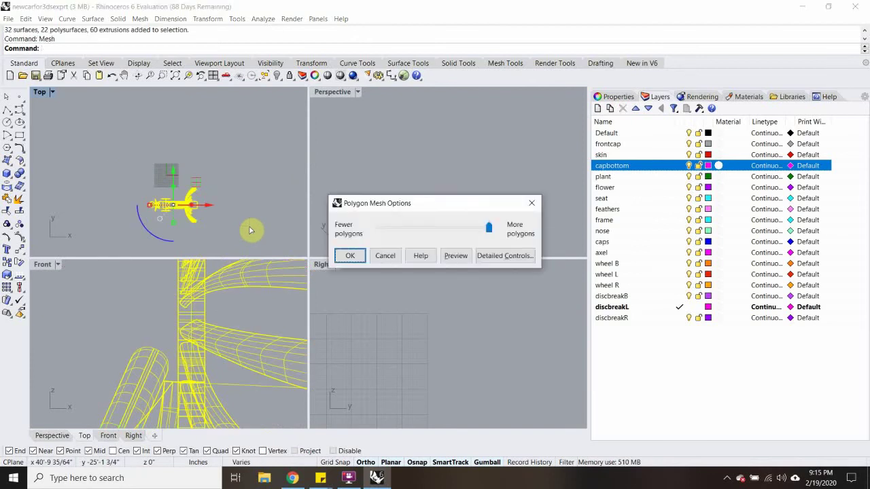
pyautogui.moveTo(489, 227); pyautogui.dragTo(428, 229)
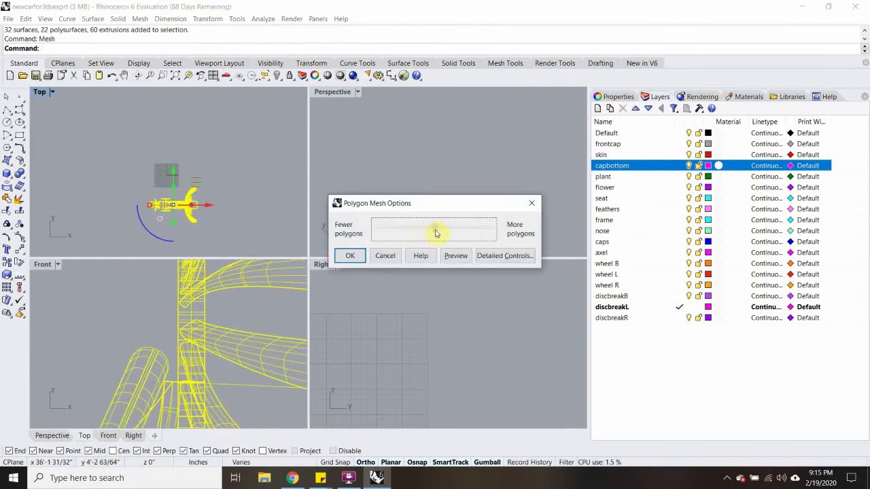
pyautogui.click(350, 256)
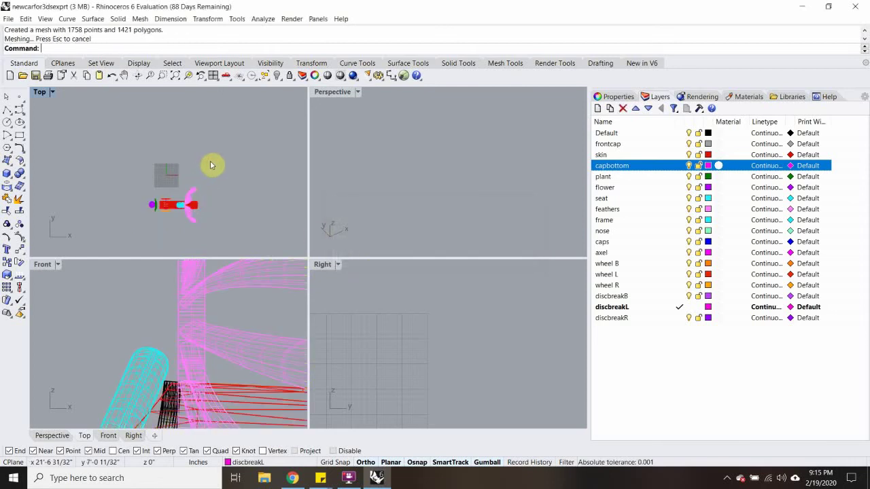
# Select all meshes with SelMesh and move them about 38 feet straight up from the original car in the Top view.
pyautogui.write('SelMesh')
pyautogui.press('Return')
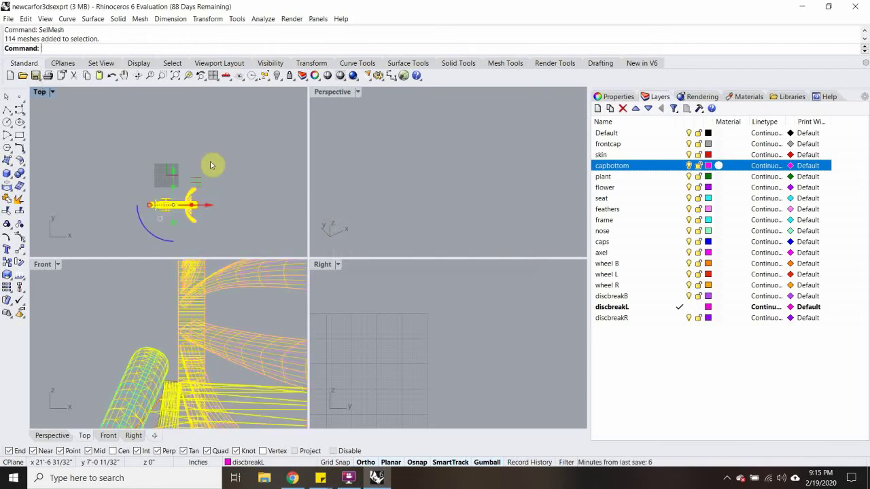
pyautogui.write('m')
pyautogui.press('Return')
pyautogui.click(194, 199)
pyautogui.click(192, 129)
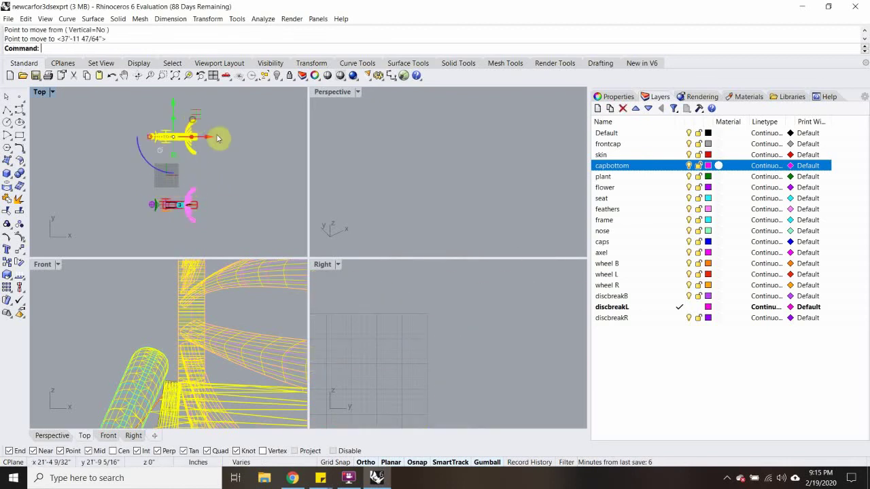
# Frame the selected meshes in the Perspective view and export them as plantcar2 in DXF format with the 2007 Natural scheme.
pyautogui.click(332, 96)
pyautogui.write('z')
pyautogui.press('Return')
pyautogui.write('s')
pyautogui.press('Return')
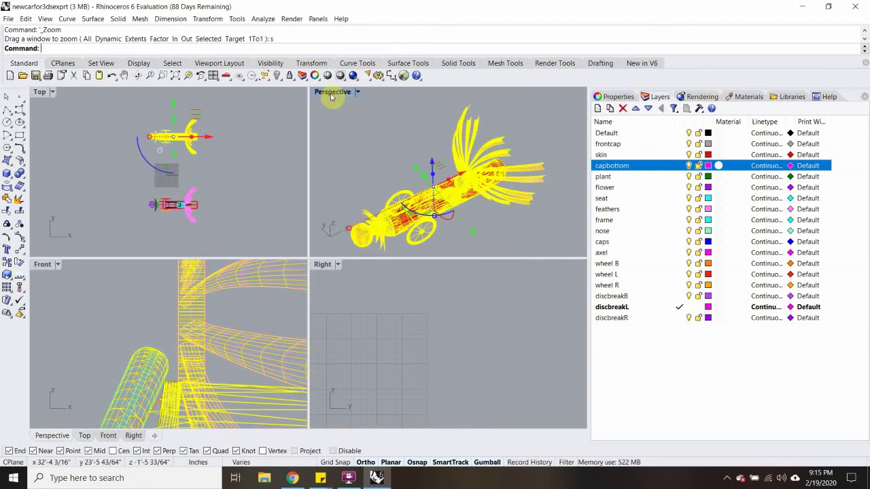
pyautogui.click(8, 19)
pyautogui.click(58, 157)
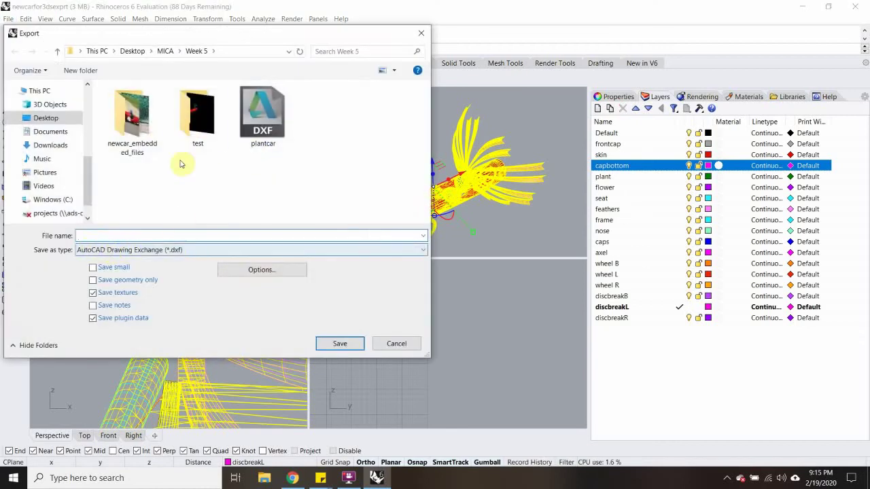
pyautogui.write('pla')
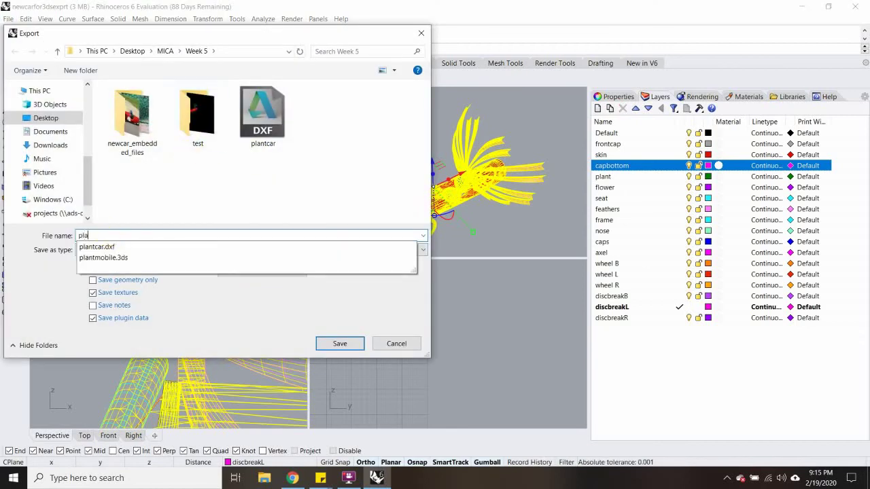
pyautogui.write('ntcar2')
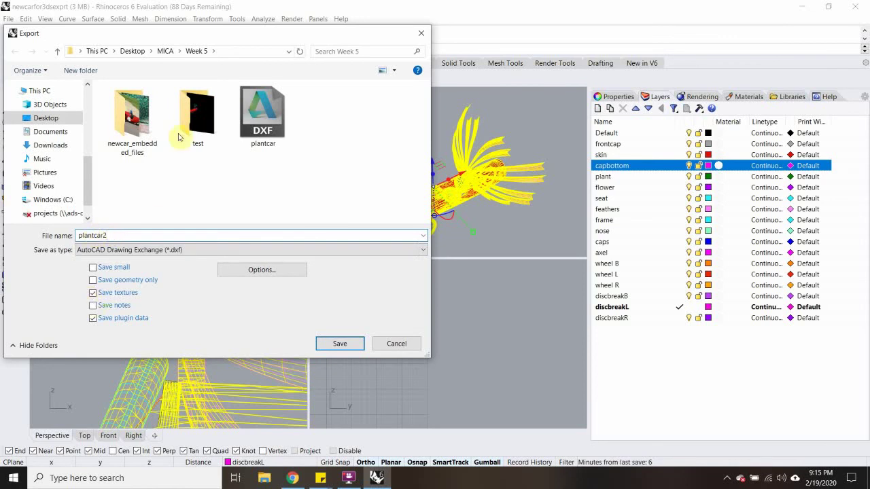
pyautogui.click(341, 344)
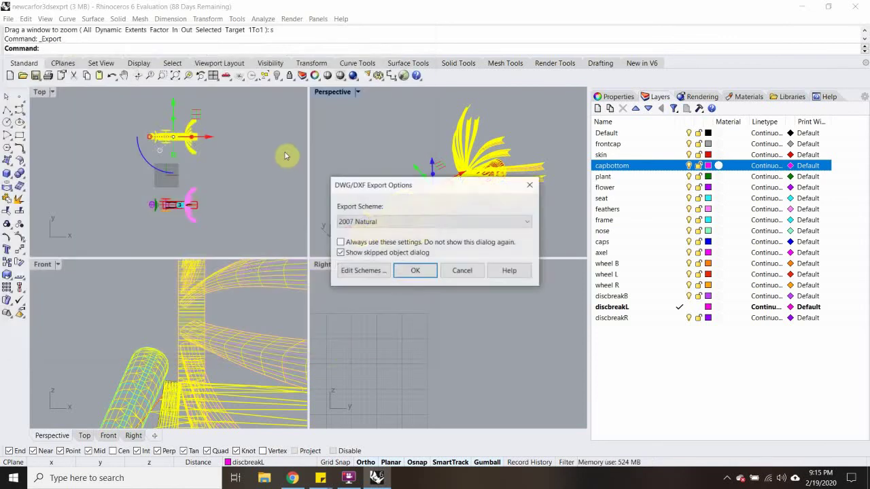
pyautogui.click(415, 270)
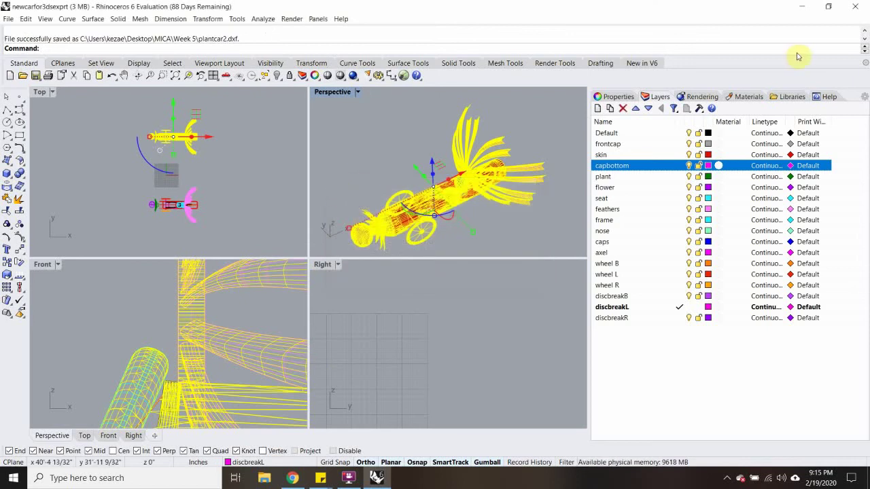
# Launch 3ds Max 2020 and dismiss its welcome screen.
pyautogui.click(802, 6)
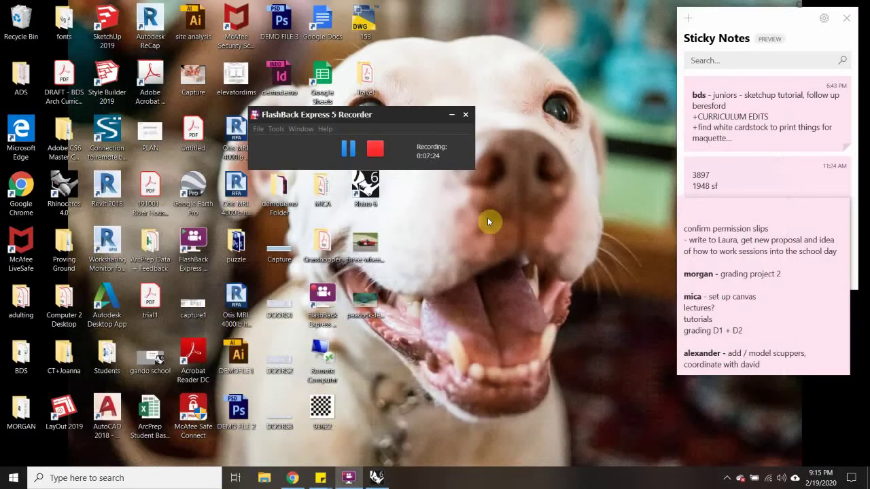
pyautogui.click(129, 478)
pyautogui.write('3ds')
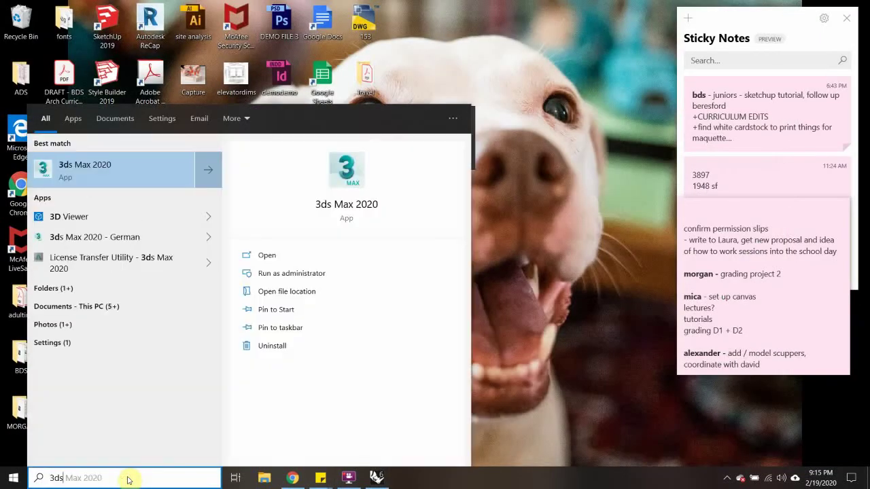
pyautogui.click(143, 161)
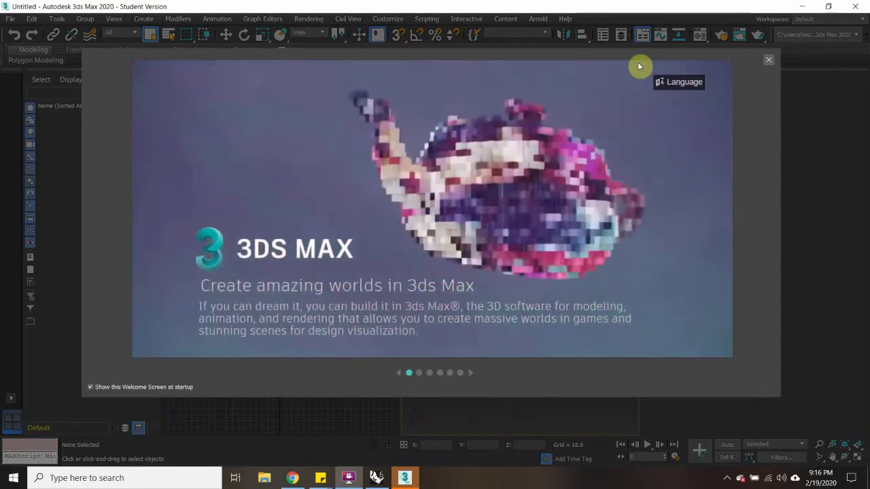
pyautogui.click(767, 61)
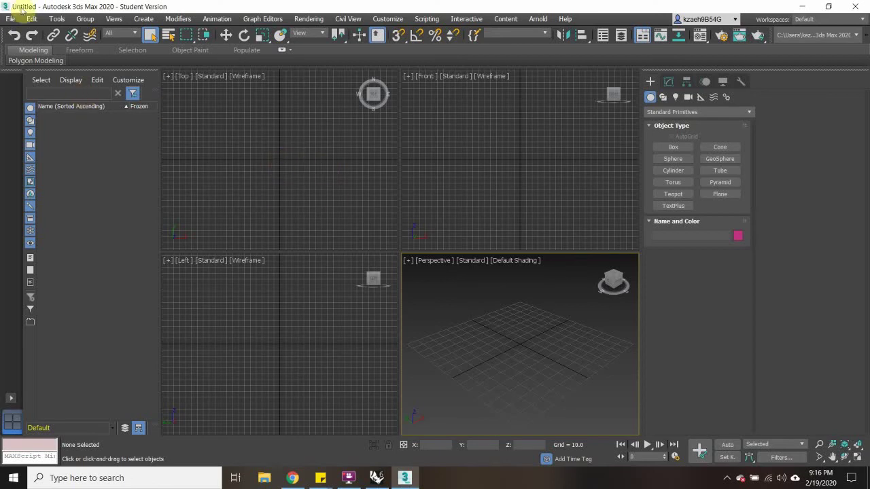
# Choose plantcar2 from the Week 5 folder inside MICA as the file to import.
pyautogui.click(12, 20)
pyautogui.moveTo(42, 163)
pyautogui.click(142, 166)
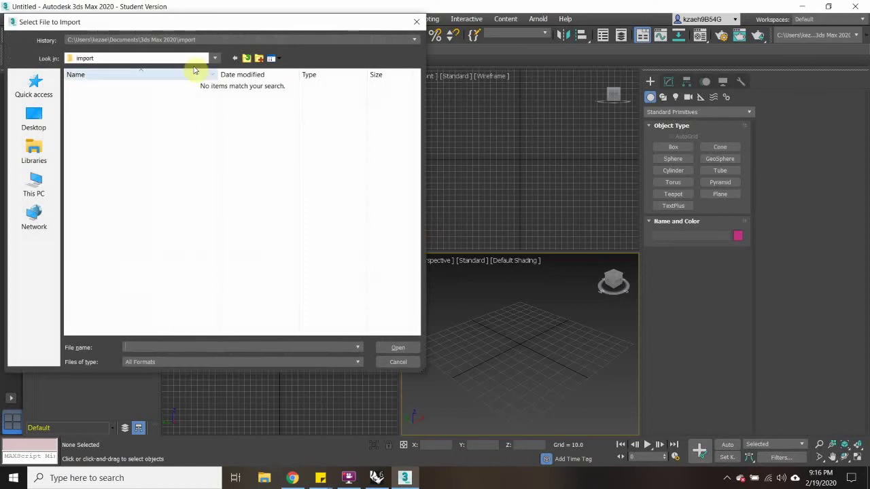
pyautogui.click(216, 61)
pyautogui.click(180, 88)
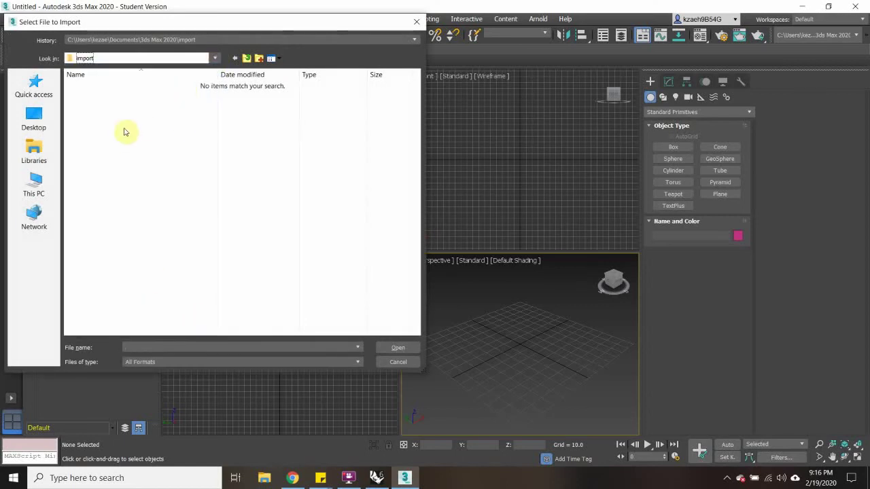
pyautogui.click(215, 61)
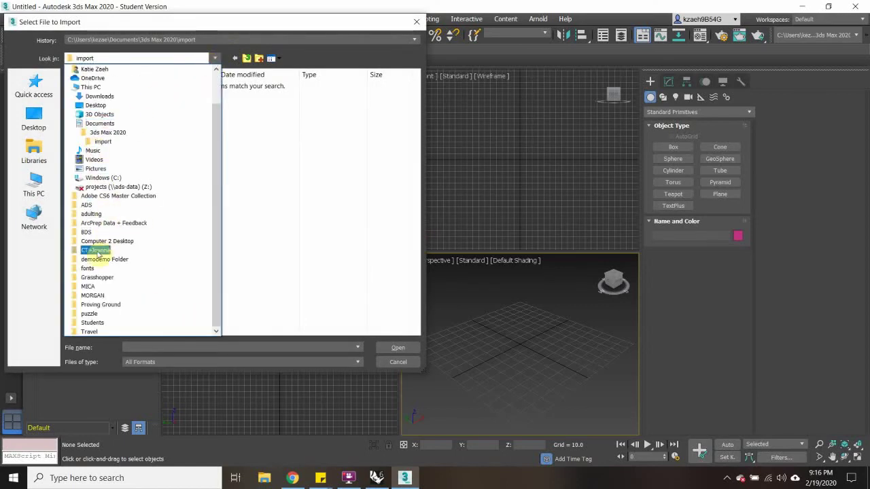
pyautogui.click(92, 288)
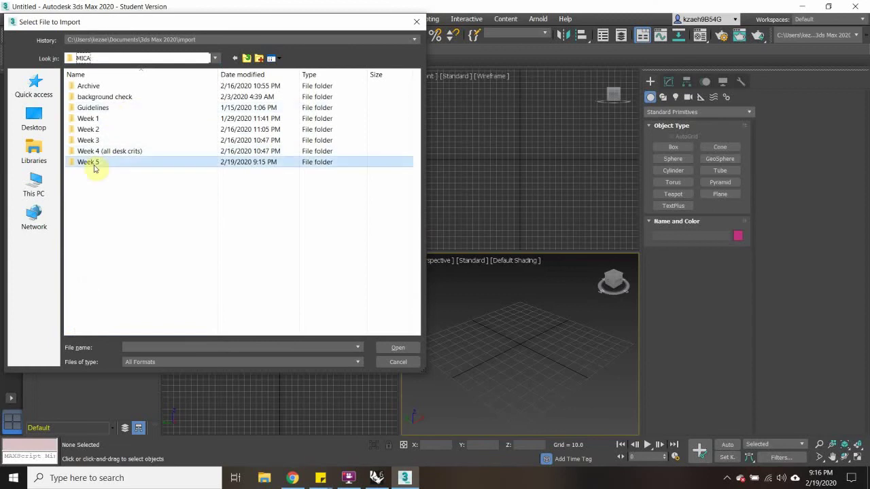
pyautogui.doubleClick(91, 163)
pyautogui.click(121, 151)
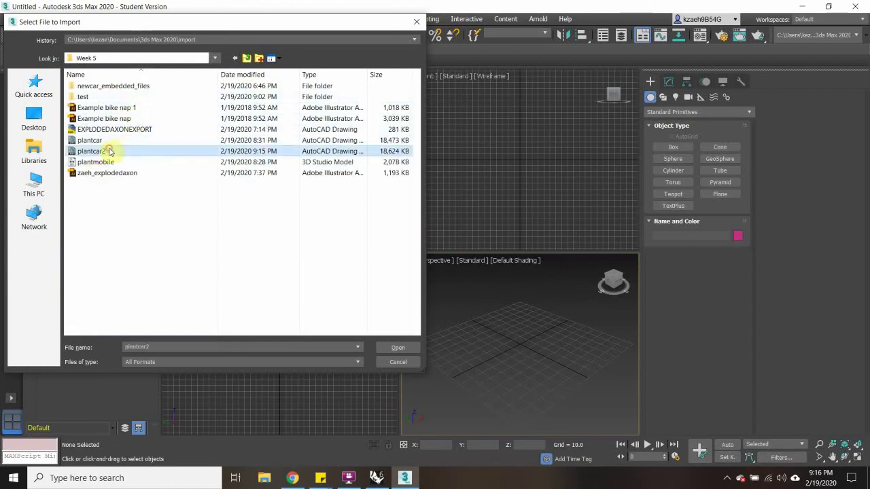
pyautogui.click(393, 349)
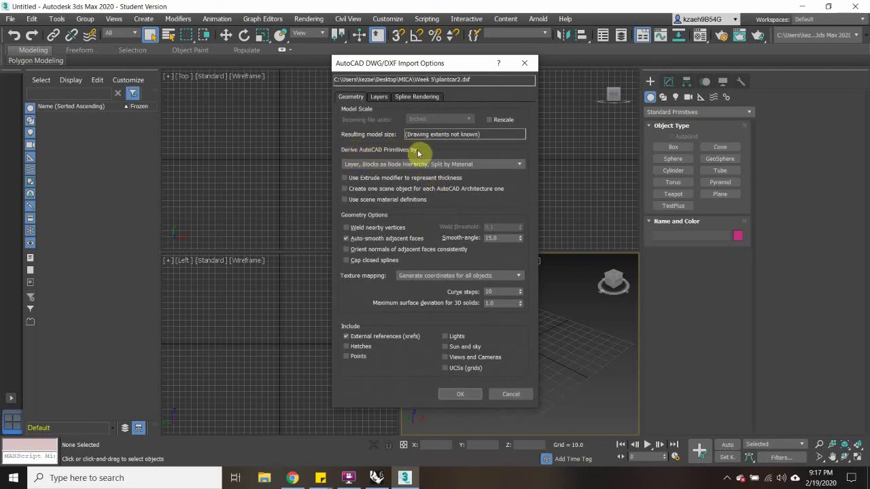
# Derive the AutoCAD primitives by Layer, Blocks as Node Hierarchy, Split by Material, and exclude external references from the import.
pyautogui.click(382, 165)
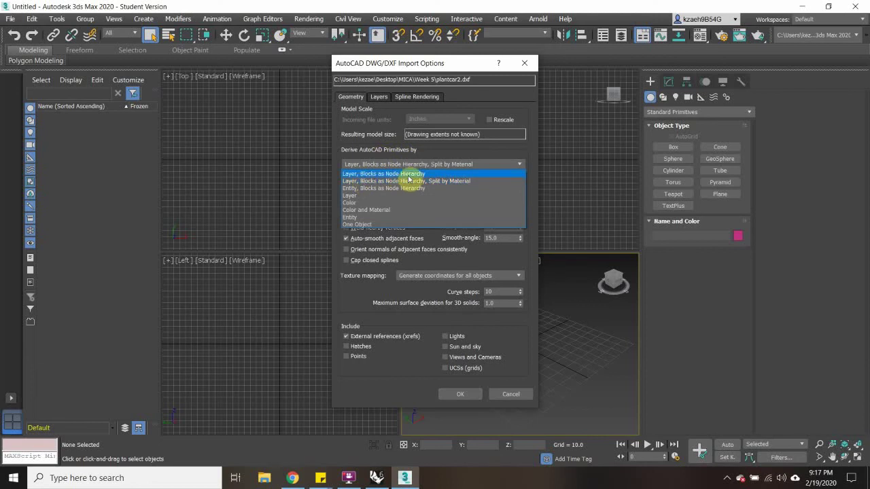
pyautogui.click(452, 182)
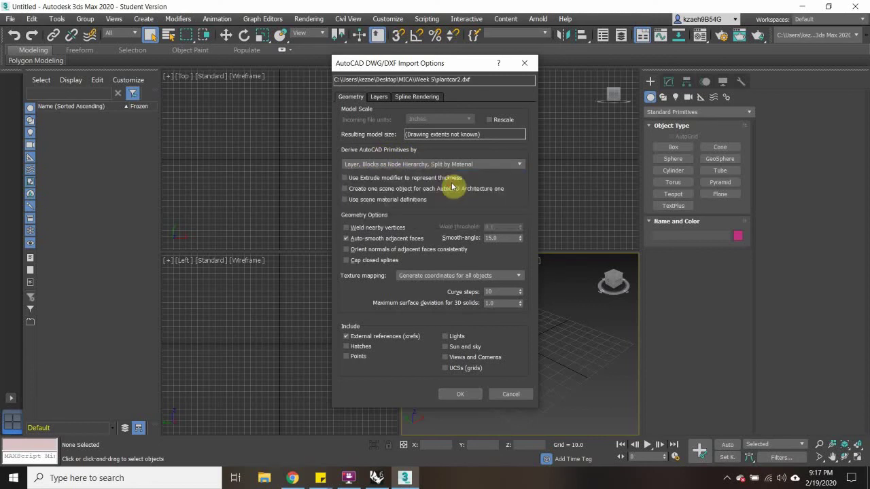
pyautogui.click(362, 167)
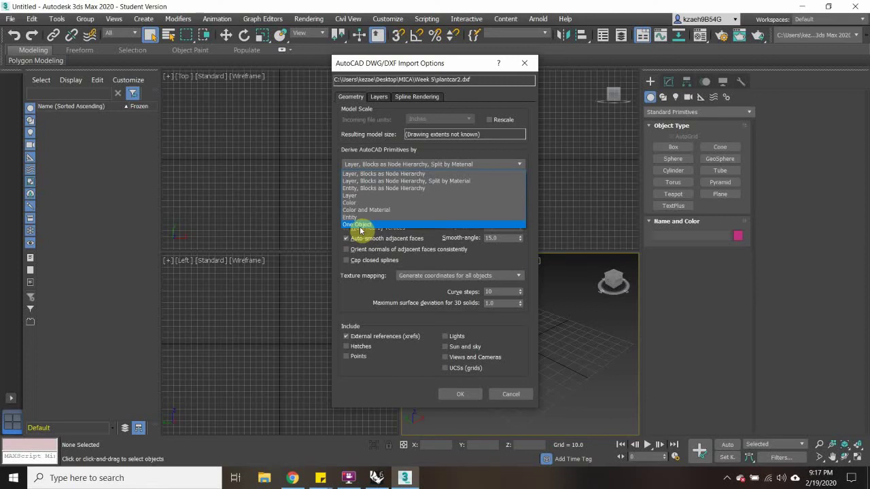
pyautogui.click(348, 181)
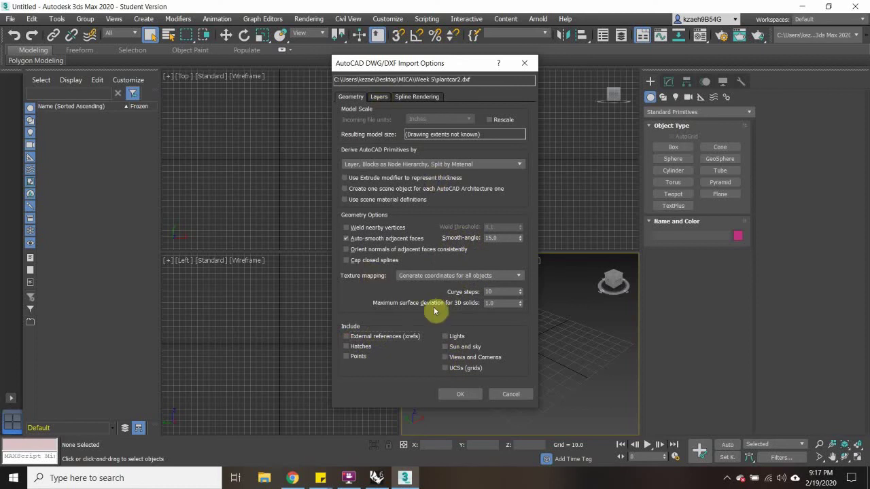
# Review the layer list and spline rendering settings of the DXF import, and return to the geometry settings.
pyautogui.click(379, 97)
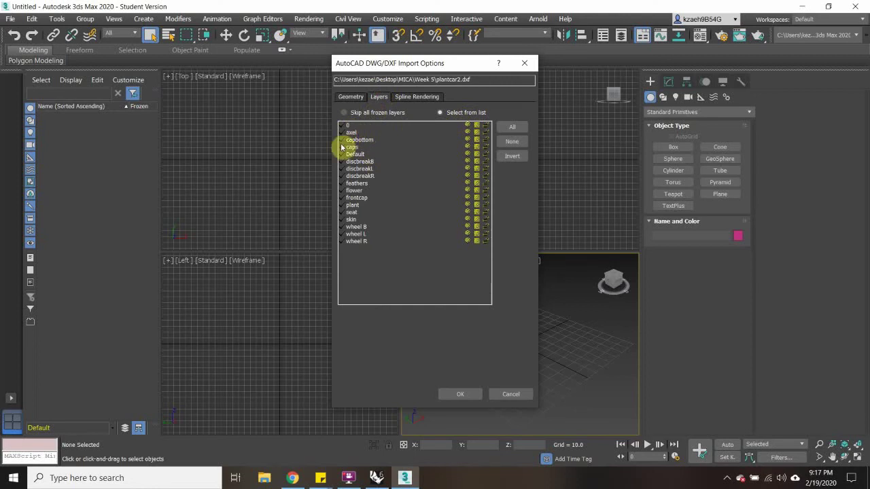
pyautogui.click(416, 96)
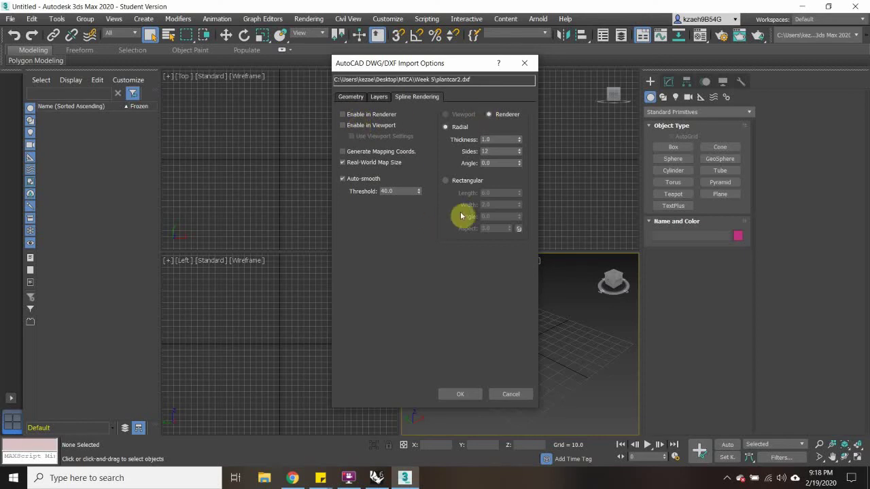
pyautogui.click(351, 96)
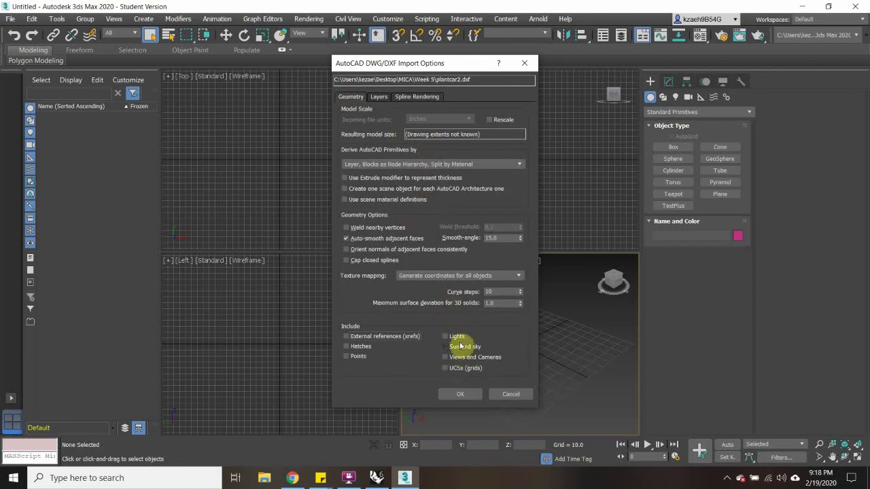
# Complete the plantcar2 import with the chosen options and maximize the Perspective viewport around the car.
pyautogui.click(464, 394)
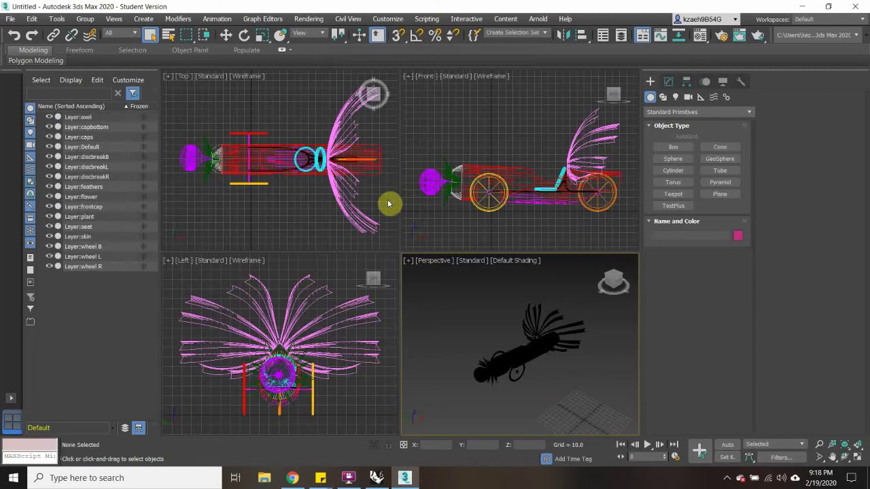
pyautogui.scroll(5, 517, 360)
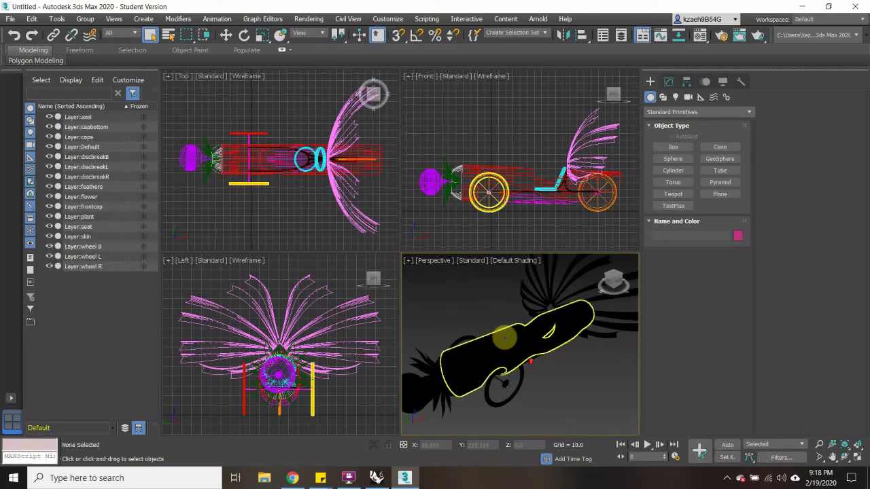
pyautogui.scroll(-8, 561, 302)
pyautogui.scroll(6, 537, 313)
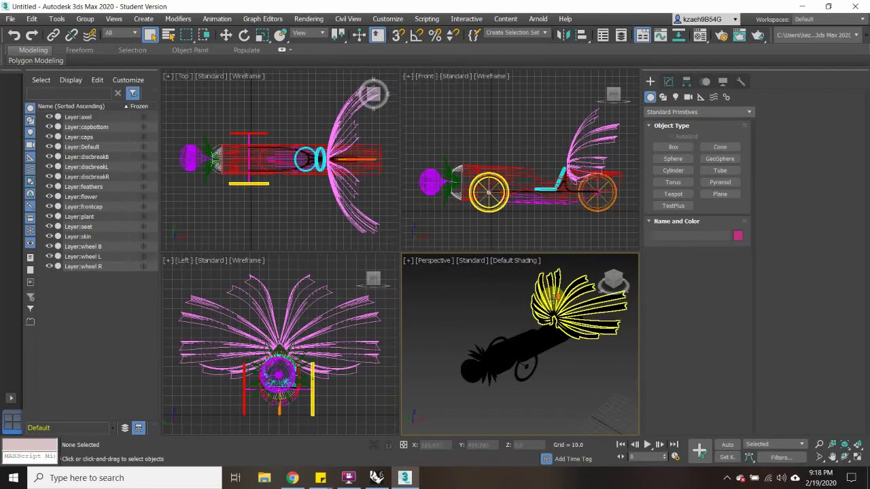
pyautogui.scroll(-3, 520, 327)
pyautogui.scroll(-10, 519, 327)
pyautogui.click(410, 265)
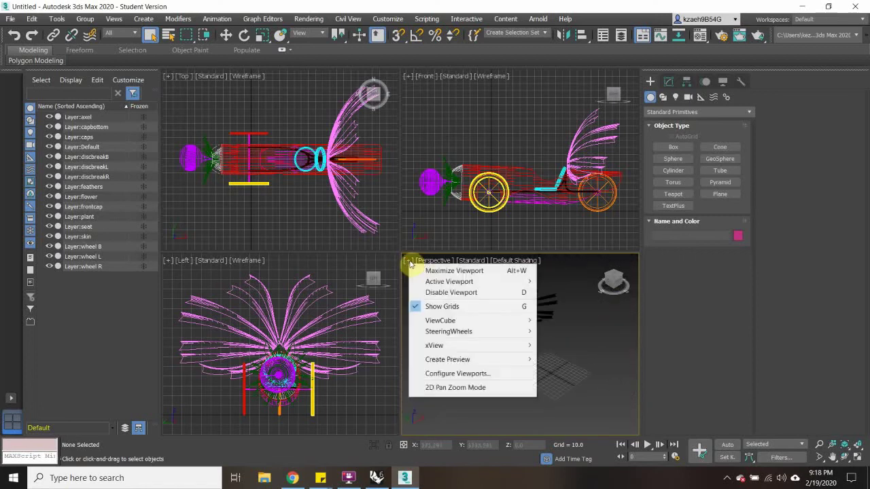
pyautogui.click(423, 269)
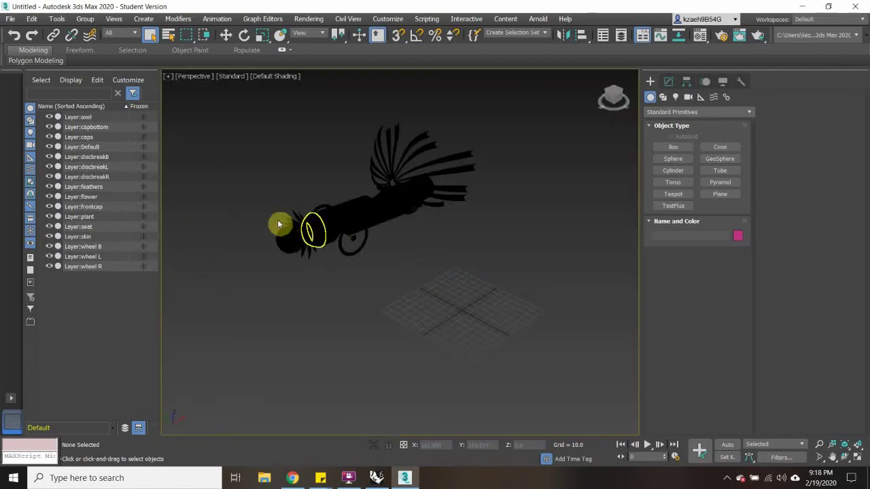
pyautogui.keyDown('alt'); pyautogui.moveTo(279, 225); pyautogui.dragTo(367, 243, button='middle'); pyautogui.keyUp('alt')
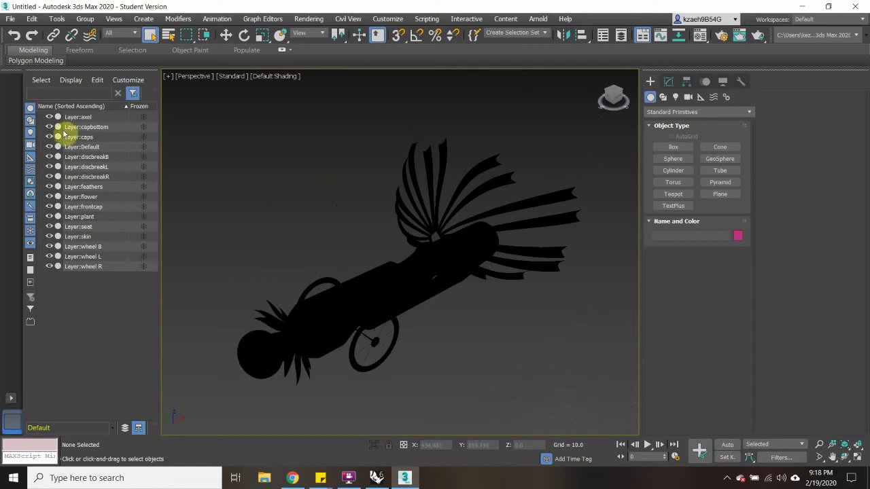
# Open the Compact Material Editor and place its window clear of the car model.
pyautogui.click(310, 19)
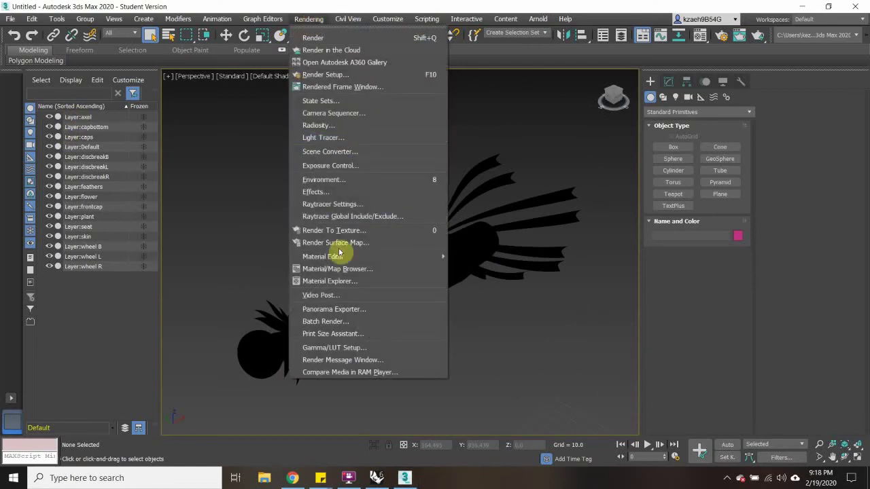
pyautogui.moveTo(358, 257)
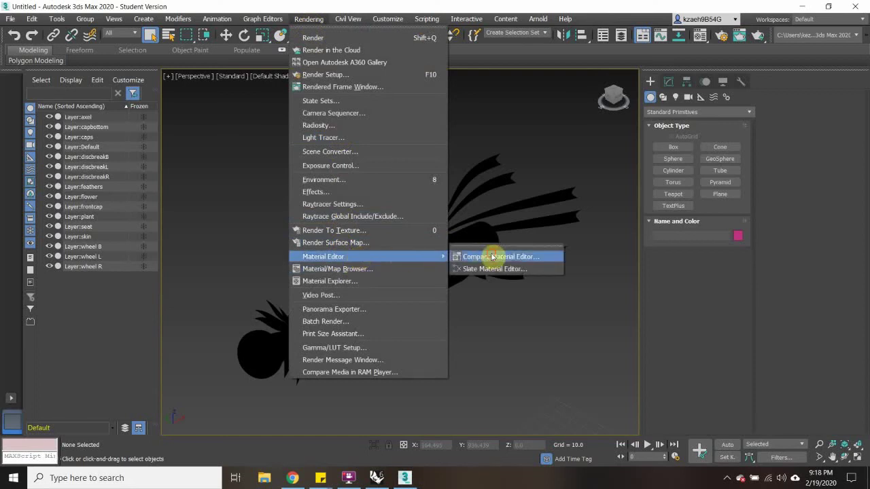
pyautogui.click(492, 256)
pyautogui.moveTo(254, 38); pyautogui.dragTo(643, 67)
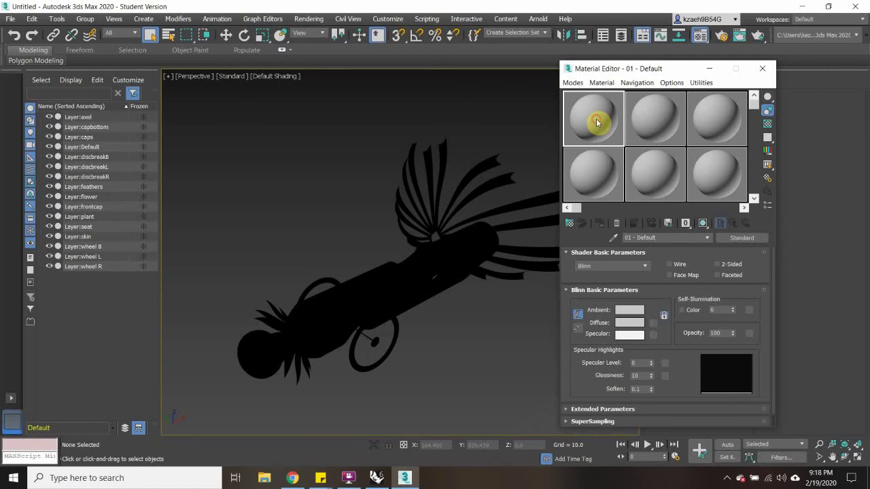
# Set the ambient and diffuse colour of the first sample material to red.
pyautogui.click(622, 311)
pyautogui.click(200, 77)
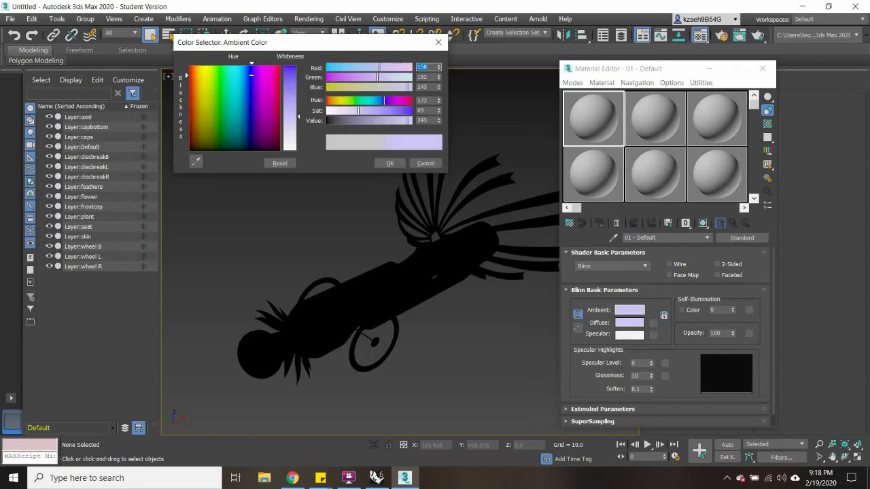
pyautogui.click(278, 78)
pyautogui.click(390, 163)
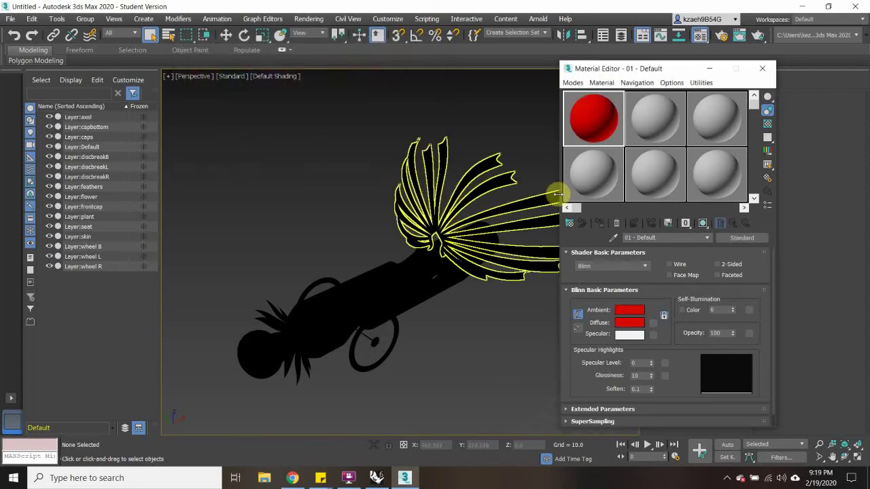
# Set the red material's specular colour to pale pink.
pyautogui.click(622, 337)
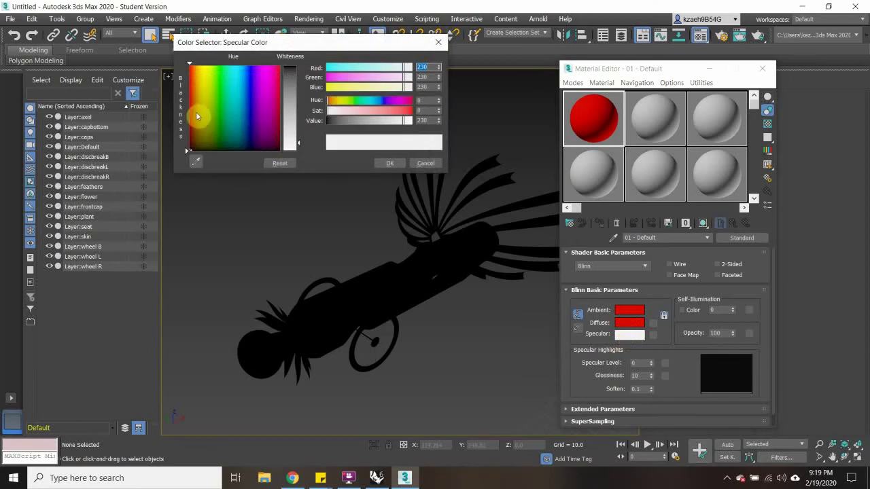
pyautogui.moveTo(216, 108)
pyautogui.mouseDown()
pyautogui.moveTo(219, 89)
pyautogui.moveTo(245, 108)
pyautogui.moveTo(266, 101)
pyautogui.moveTo(271, 85)
pyautogui.mouseUp()
pyautogui.click(391, 163)
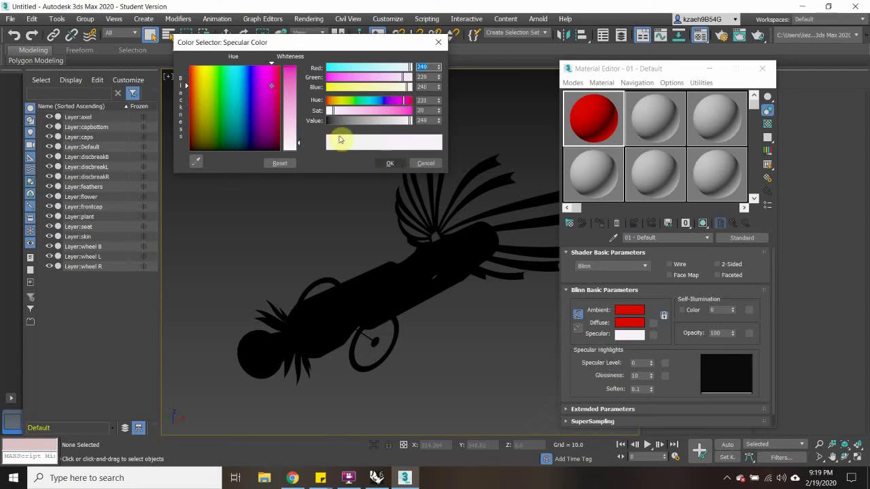
pyautogui.click(292, 119)
pyautogui.click(393, 165)
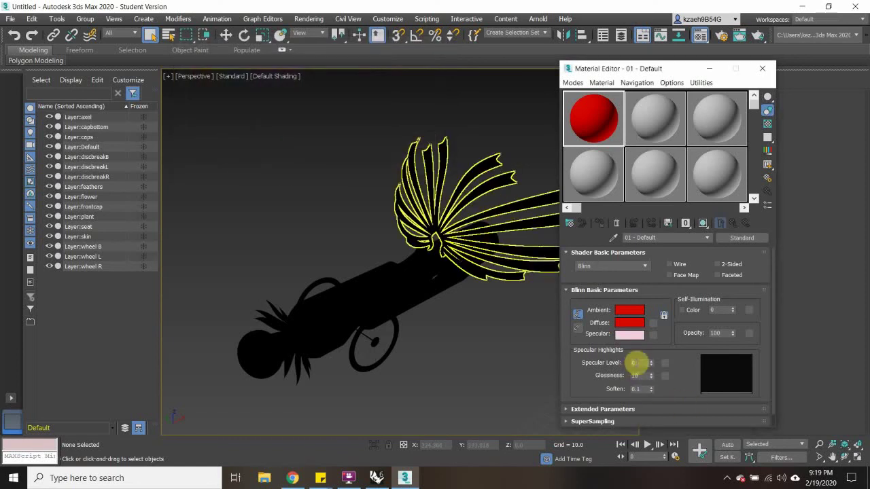
# Raise the red material's specular level to 86 and its glossiness to 38.
pyautogui.click(651, 361)
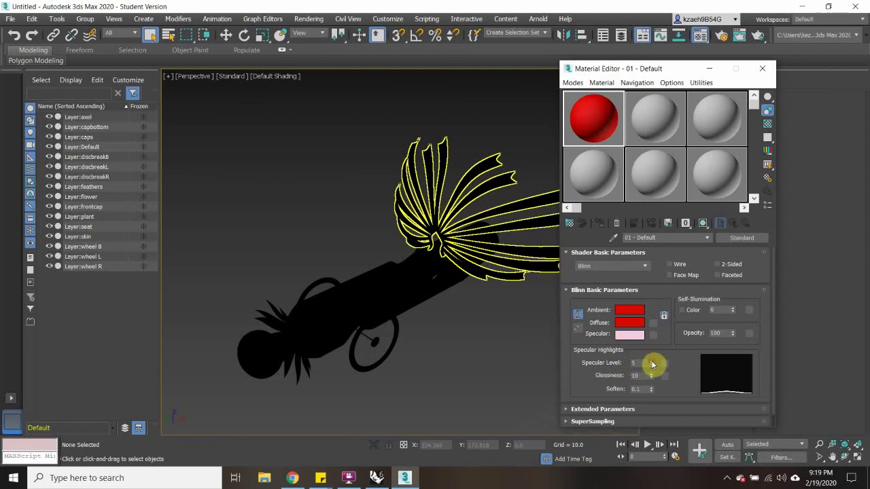
pyautogui.moveTo(651, 364); pyautogui.dragTo(651, 363)
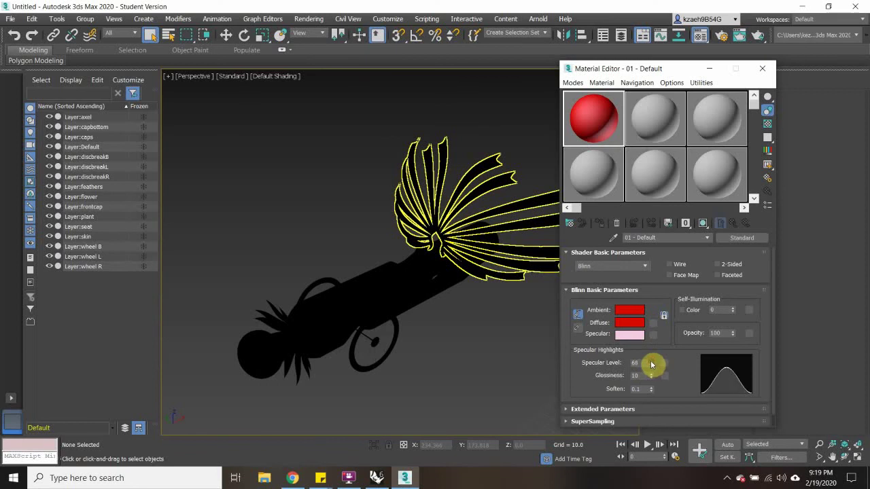
pyautogui.moveTo(651, 364); pyautogui.dragTo(650, 380)
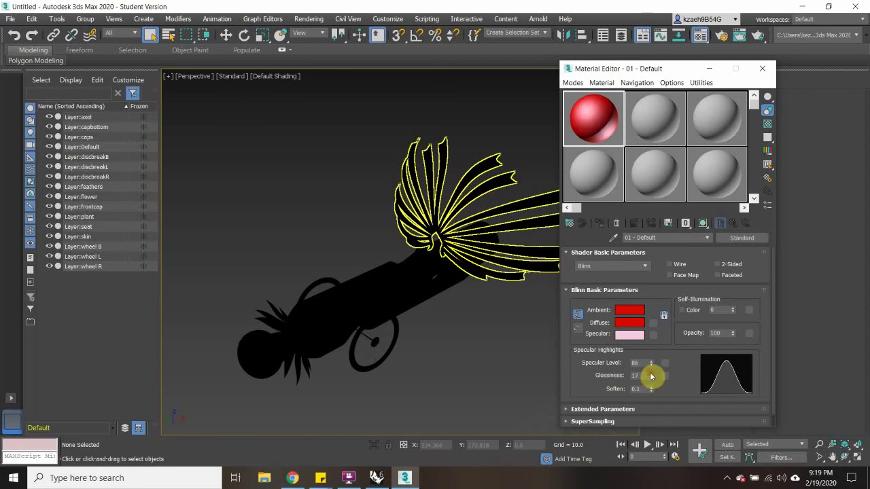
pyautogui.moveTo(651, 376); pyautogui.dragTo(651, 375)
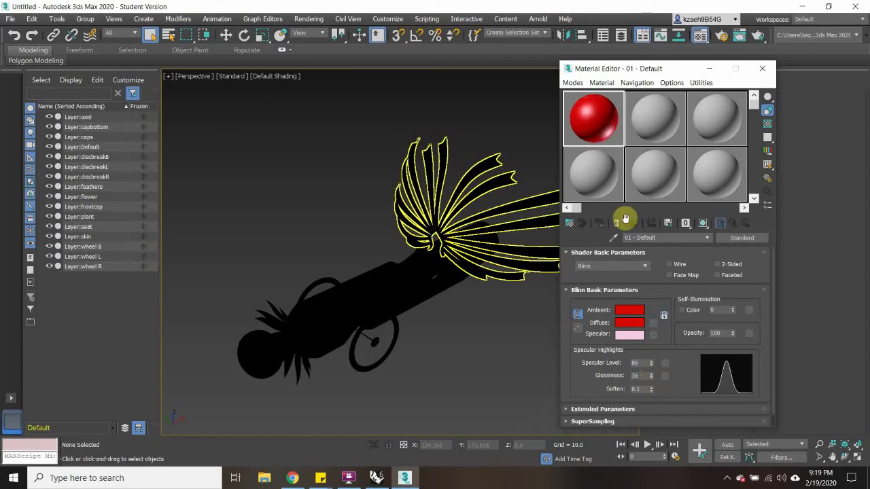
# Switch the second sample material to the Metal shader and raise its specular level to 47.
pyautogui.click(660, 125)
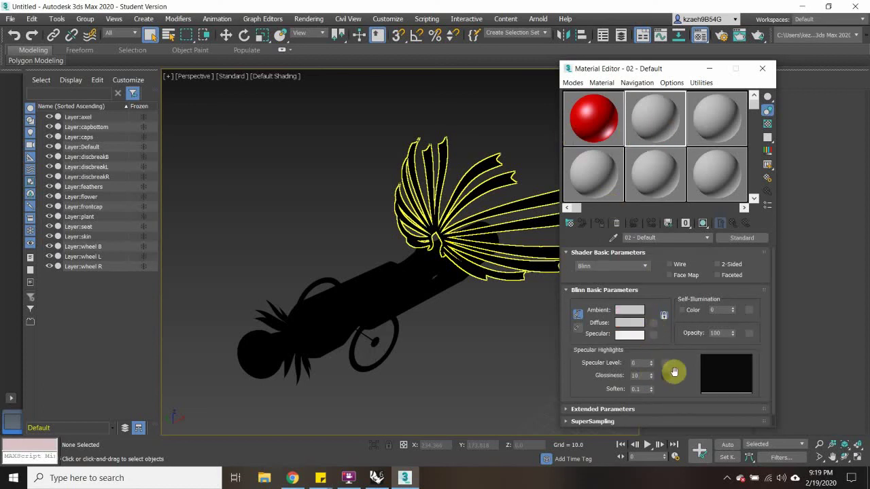
pyautogui.scroll(-1, 643, 357)
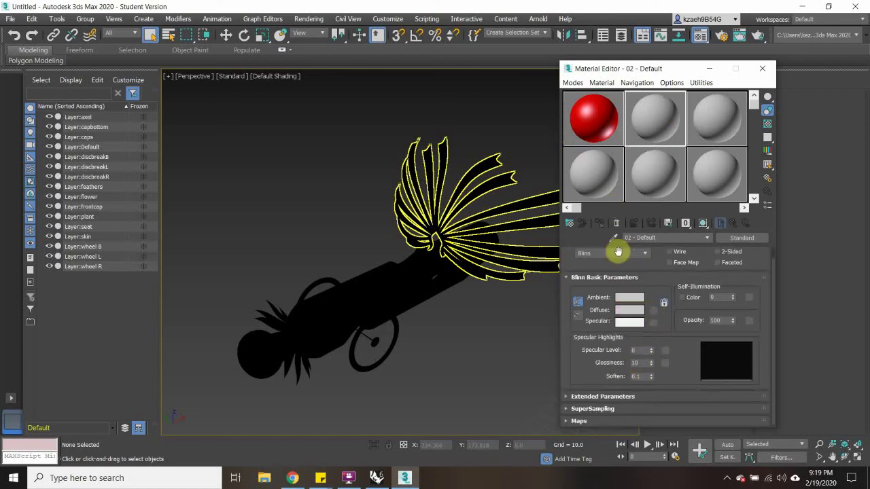
pyautogui.scroll(1, 652, 259)
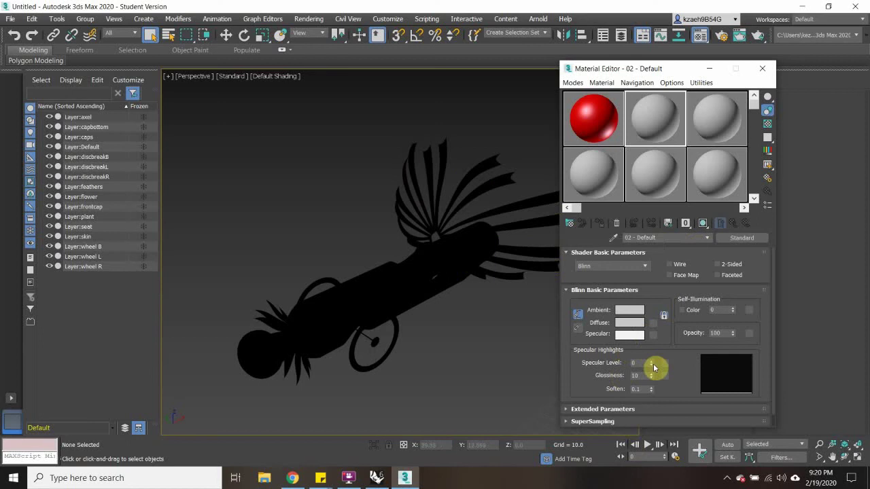
pyautogui.click(644, 267)
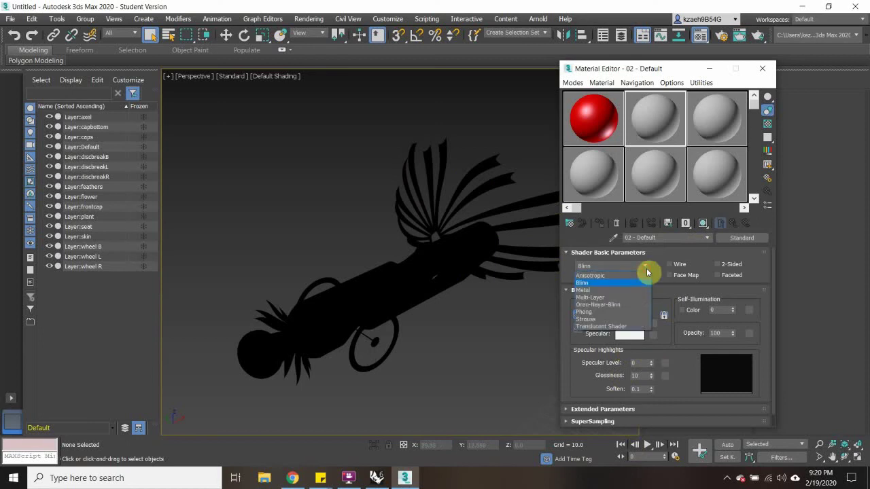
pyautogui.click(586, 291)
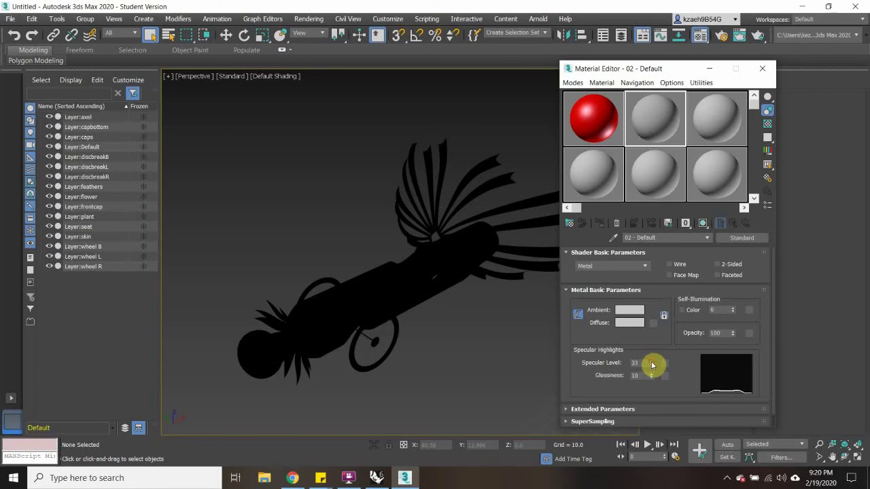
pyautogui.moveTo(651, 365); pyautogui.dragTo(653, 361)
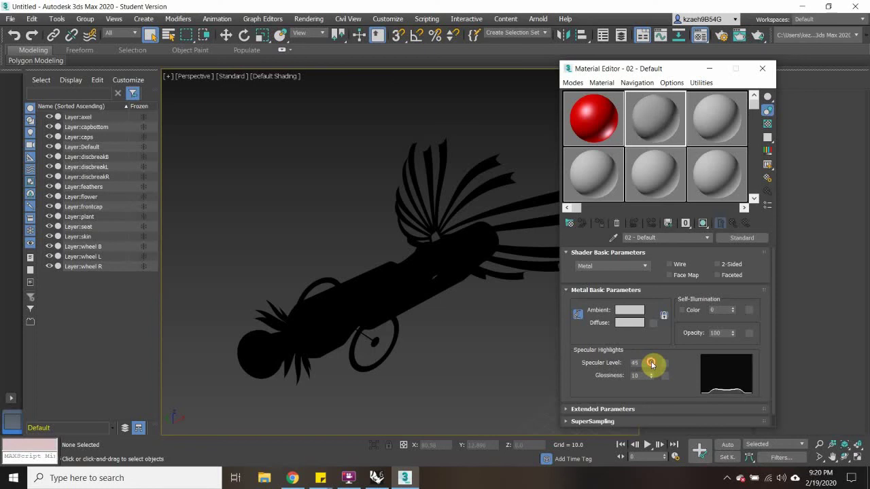
# Lighten the Metal material's ambient and diffuse colour to near white, and set specular level 49 and glossiness 20.
pyautogui.click(630, 322)
pyautogui.moveTo(297, 117); pyautogui.dragTo(292, 129)
pyautogui.click(391, 163)
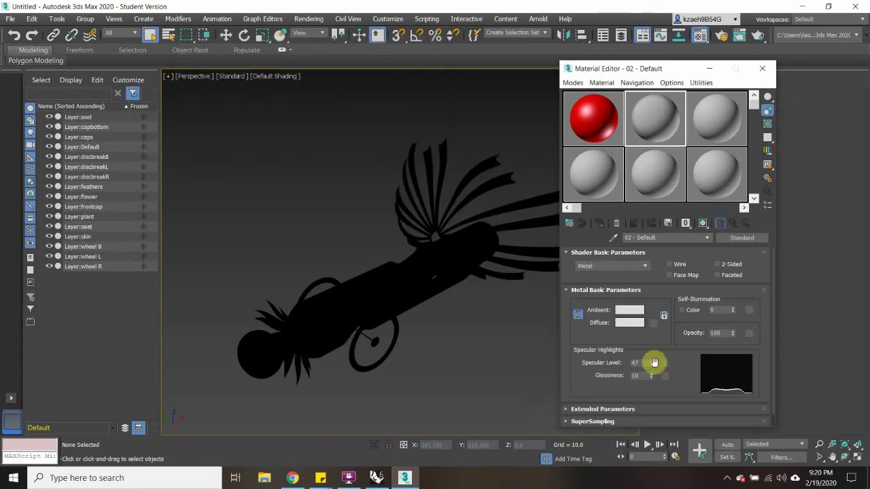
pyautogui.moveTo(651, 365); pyautogui.dragTo(651, 377)
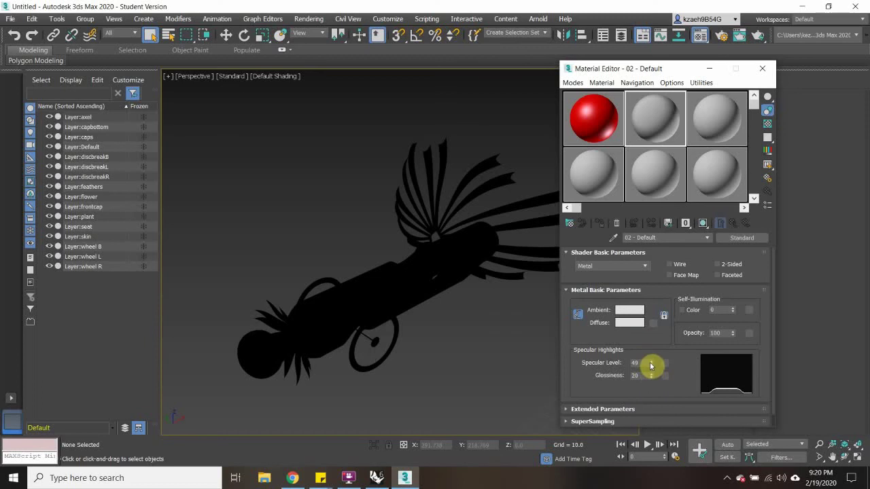
# Set the ambient and diffuse colour of the third sample material to black.
pyautogui.click(709, 108)
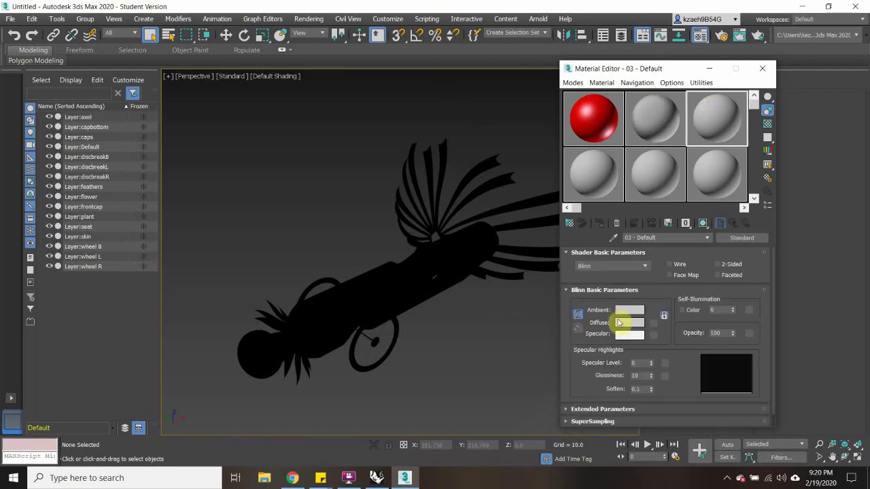
pyautogui.click(629, 311)
pyautogui.click(290, 68)
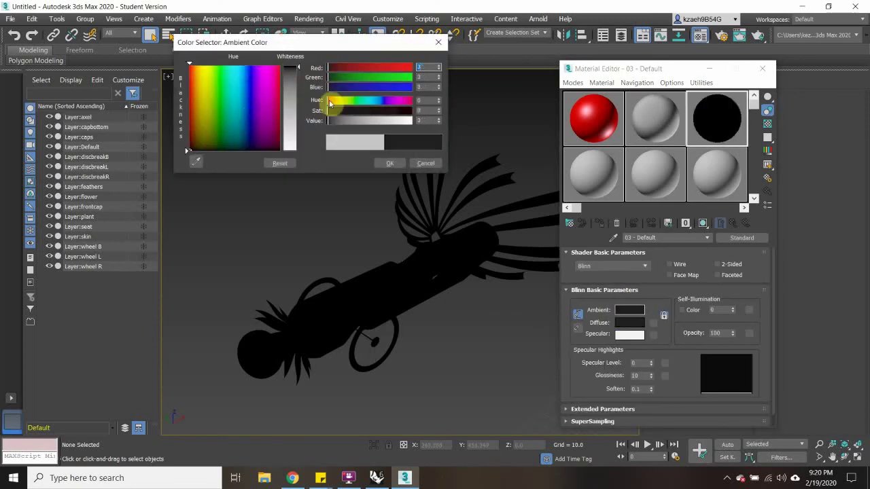
pyautogui.click(389, 164)
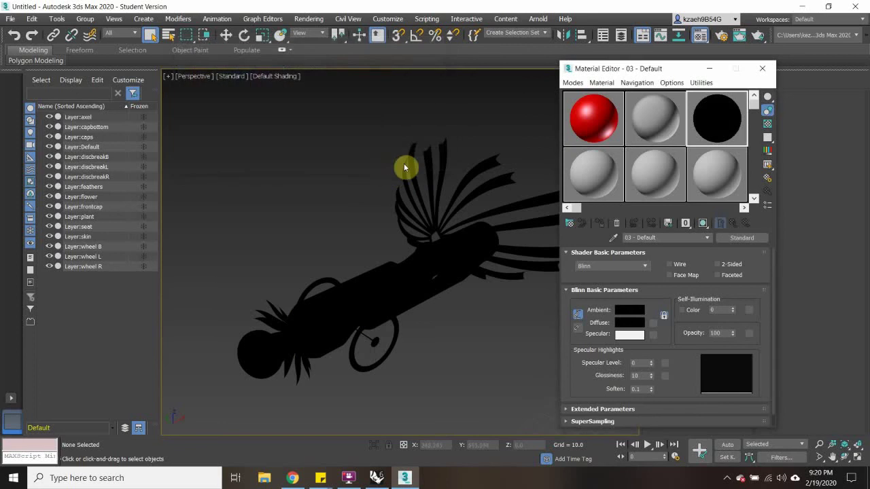
# Give the first sample material in the second row an orange ambient and diffuse colour with red 235, green 70 and blue 0.
pyautogui.click(591, 174)
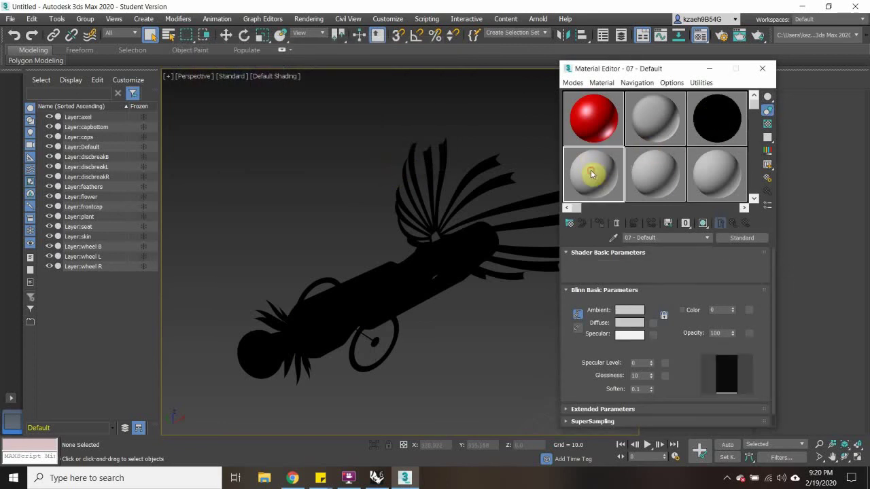
pyautogui.click(621, 311)
pyautogui.click(198, 104)
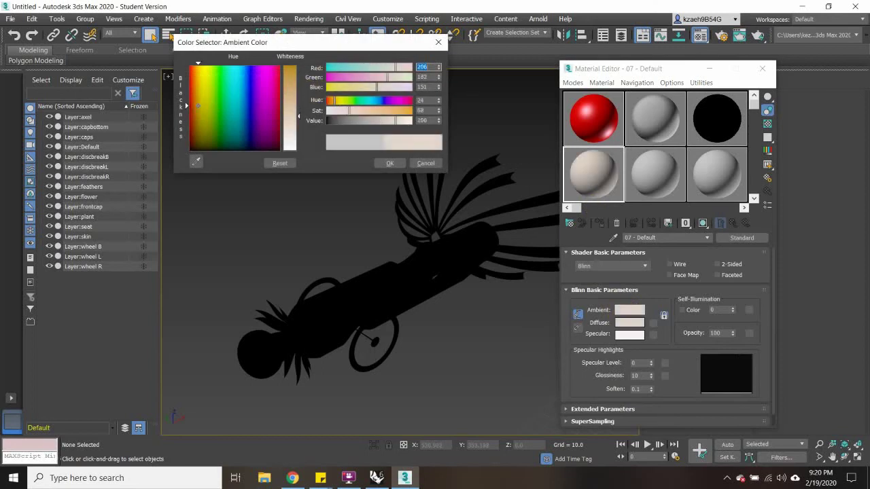
pyautogui.click(196, 104)
pyautogui.click(290, 67)
pyautogui.click(340, 77)
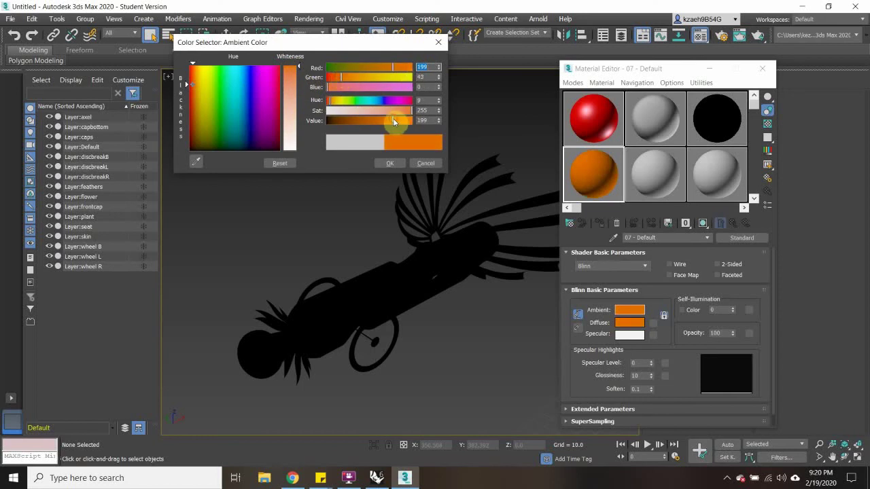
pyautogui.moveTo(395, 119); pyautogui.dragTo(405, 119)
pyautogui.moveTo(344, 77); pyautogui.dragTo(353, 79)
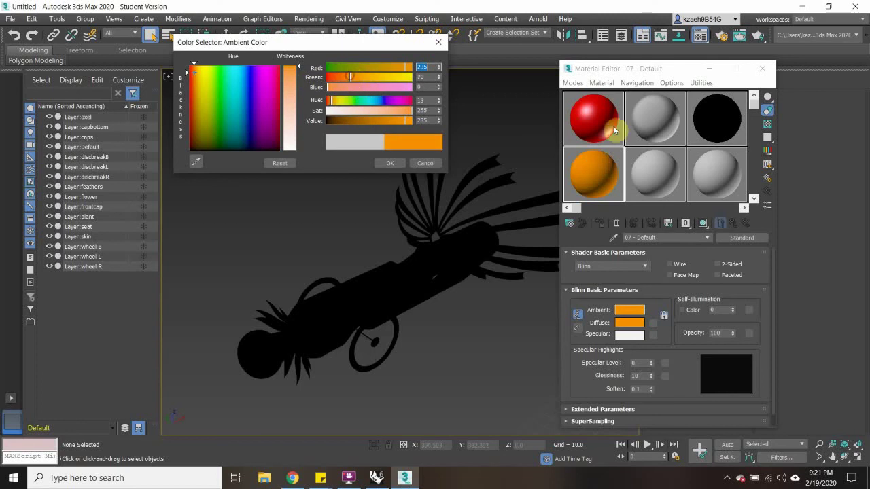
# Change the specular colour of the orange material to a pale yellow.
pyautogui.click(628, 336)
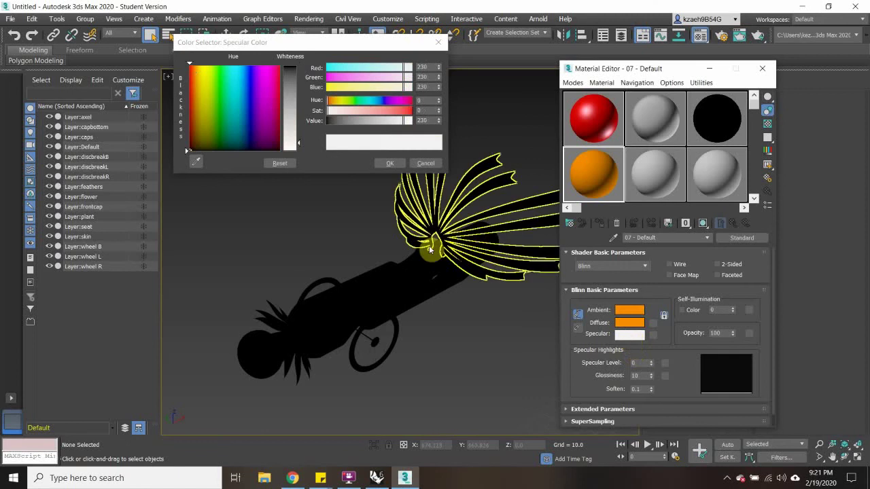
pyautogui.moveTo(225, 100)
pyautogui.mouseDown()
pyautogui.moveTo(204, 101)
pyautogui.moveTo(208, 80)
pyautogui.mouseUp()
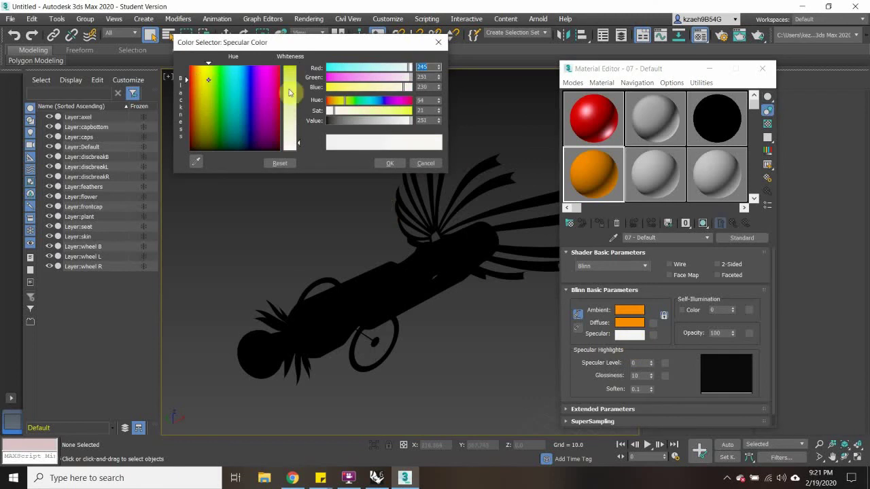
pyautogui.click(389, 163)
pyautogui.click(627, 334)
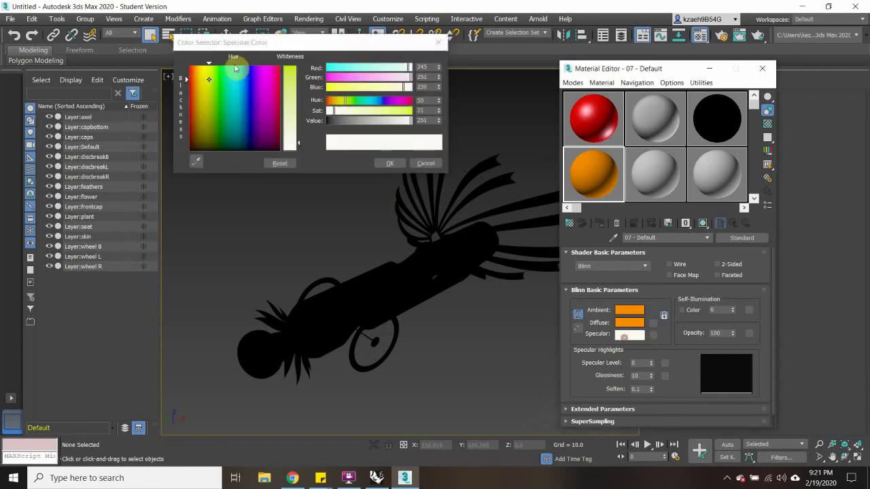
pyautogui.click(286, 81)
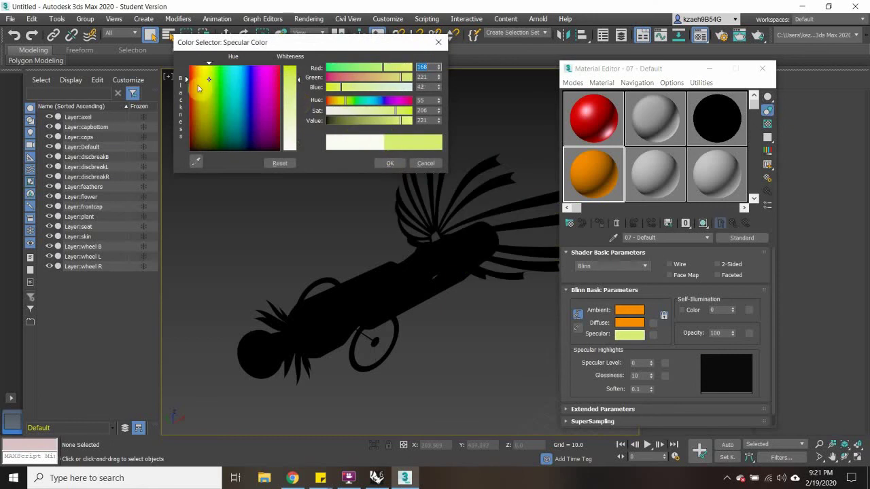
pyautogui.moveTo(208, 82); pyautogui.dragTo(204, 81)
pyautogui.click(397, 163)
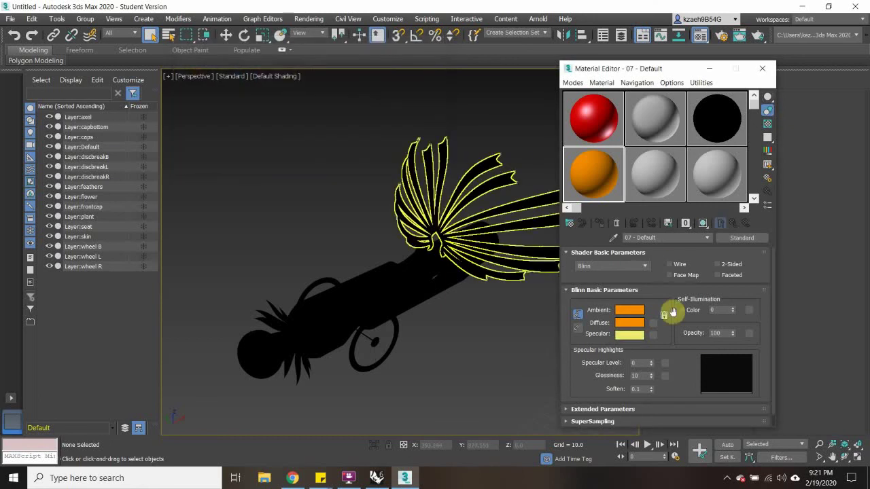
# Set the orange material's specular level to 90.
pyautogui.moveTo(652, 361); pyautogui.dragTo(652, 361)
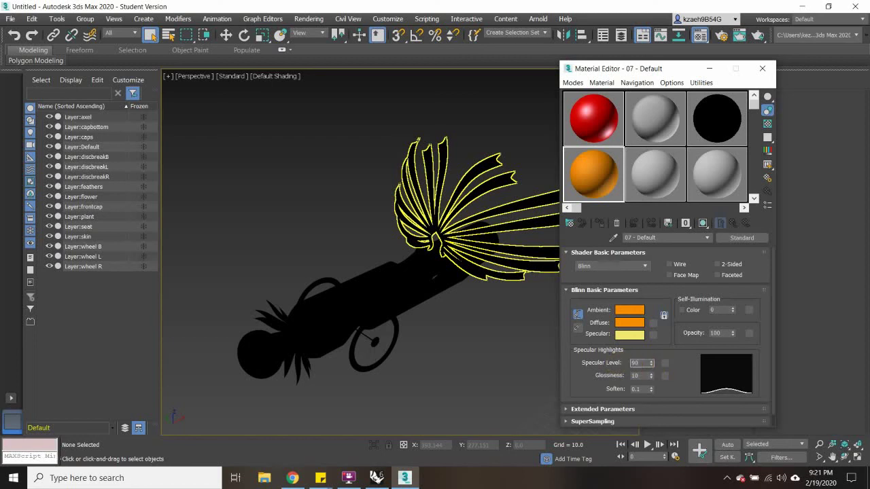
pyautogui.click(690, 363)
pyautogui.click(617, 170)
# Set the red material's specular level to 90 and change its specular colour to a stronger magenta pink.
pyautogui.click(592, 112)
pyautogui.click(638, 363)
pyautogui.write('90')
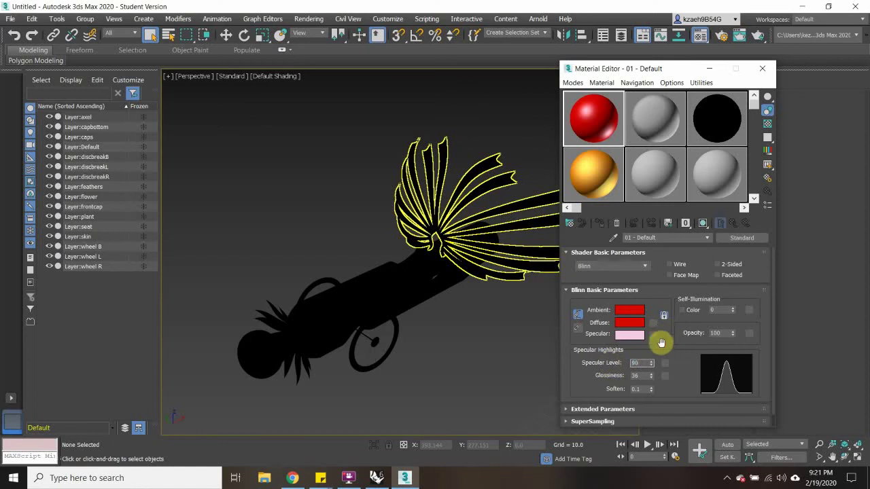
pyautogui.click(629, 335)
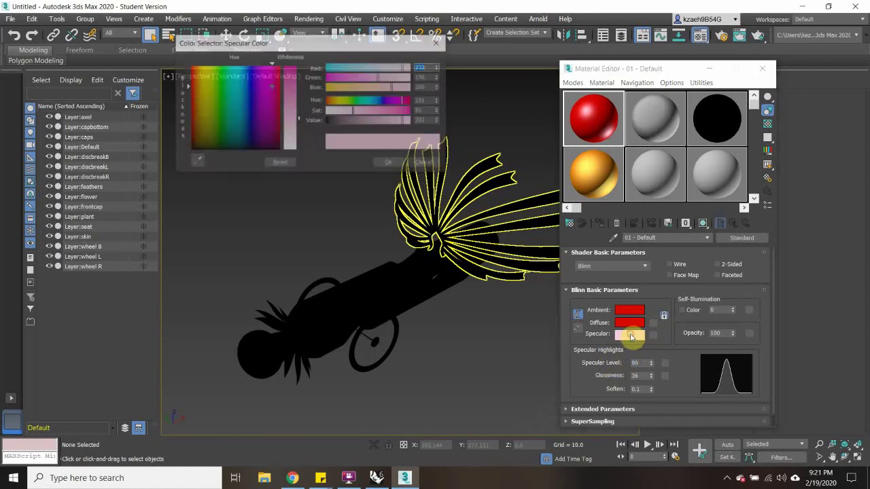
pyautogui.click(290, 78)
pyautogui.click(389, 164)
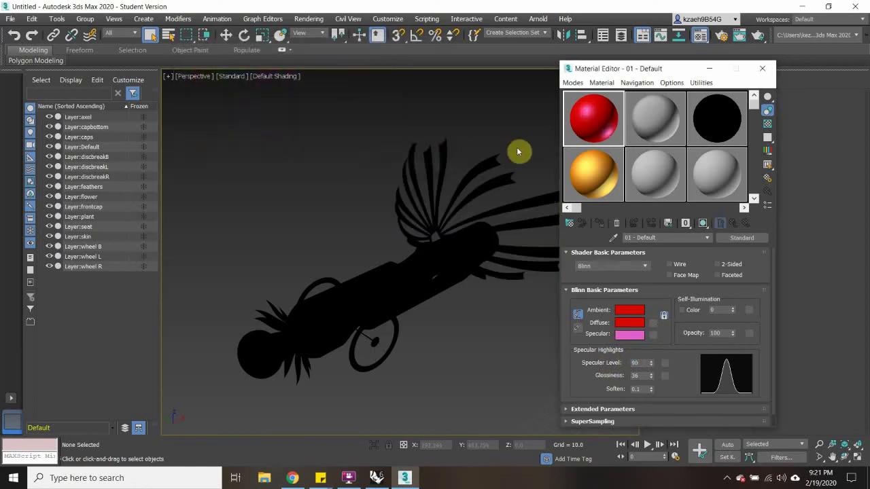
# Set the specular level of the grey Metal material to 90.
pyautogui.click(664, 117)
pyautogui.click(639, 363)
pyautogui.write('90')
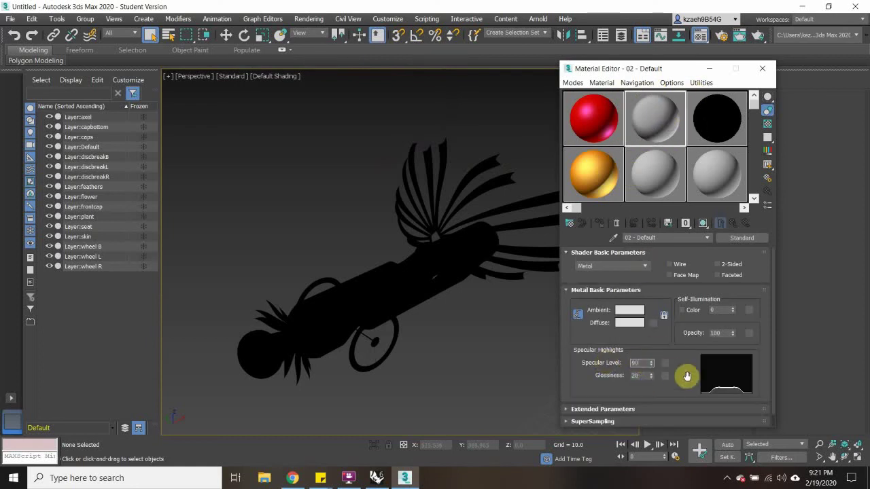
pyautogui.press('Return')
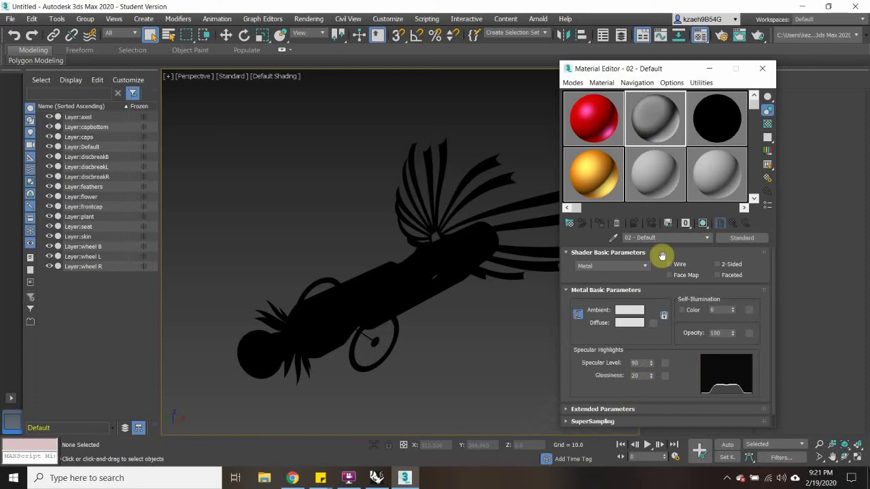
# Lighten the ambient and diffuse colour of the second-row middle sample material to light grey with red, green and blue 195.
pyautogui.click(668, 188)
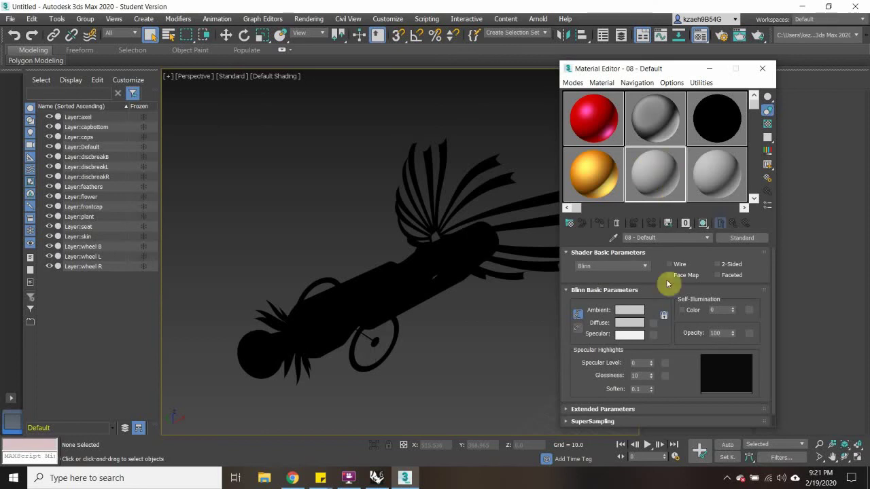
pyautogui.moveTo(635, 194); pyautogui.dragTo(326, 358)
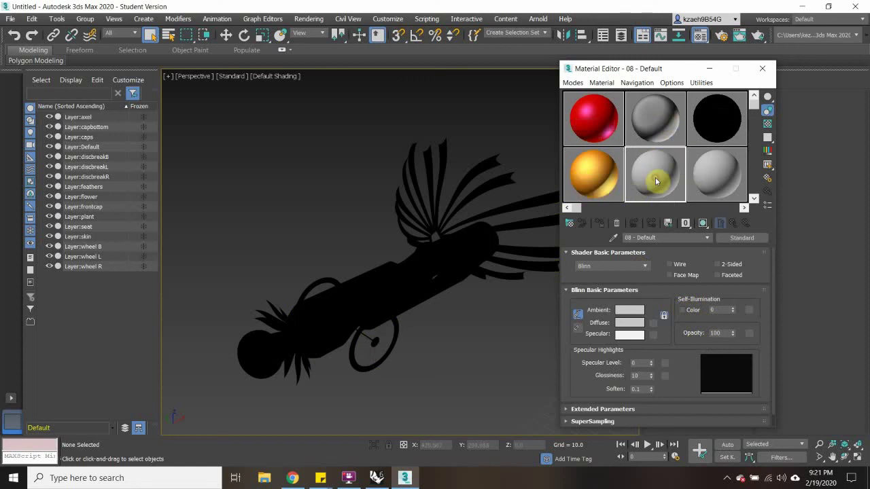
pyautogui.click(628, 310)
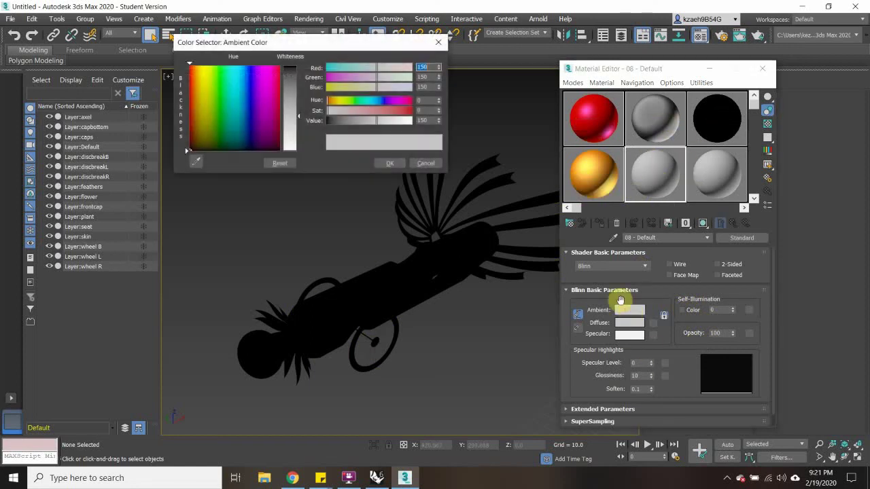
pyautogui.moveTo(290, 133); pyautogui.dragTo(295, 134)
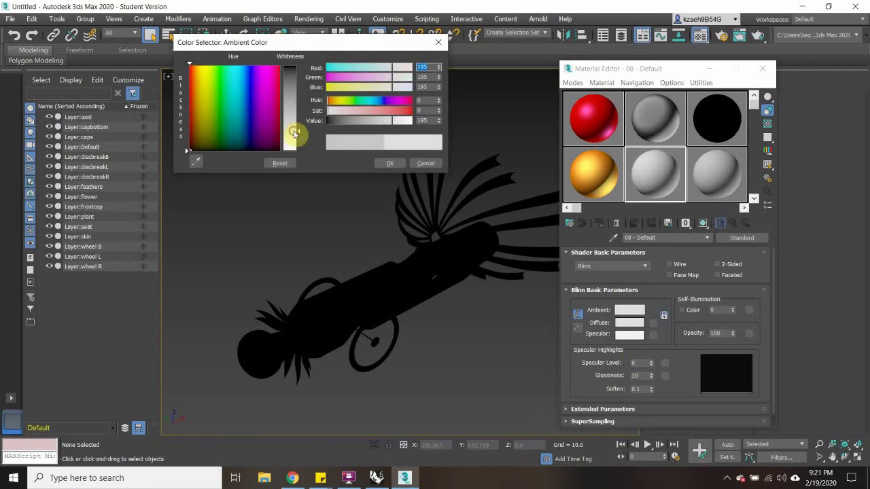
pyautogui.click(391, 164)
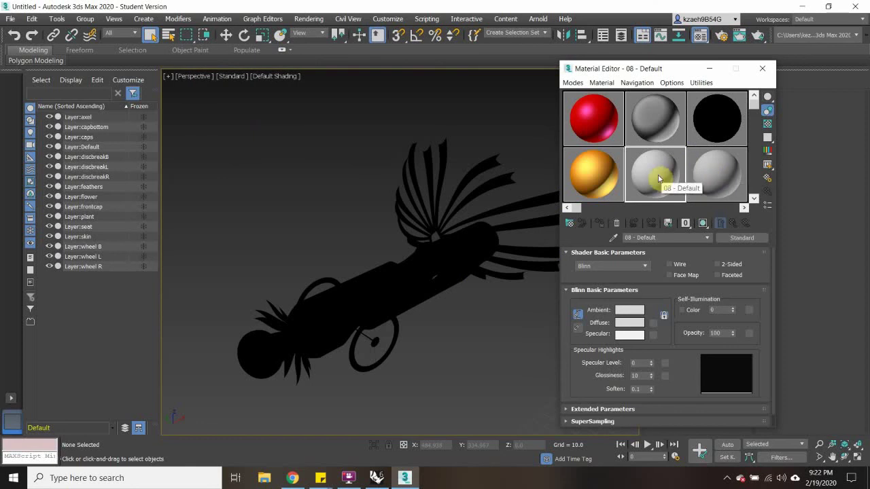
# Give the third sample material in the second row a dark green ambient and diffuse colour with red 0, green 24 and blue 5.
pyautogui.moveTo(658, 178); pyautogui.dragTo(723, 171)
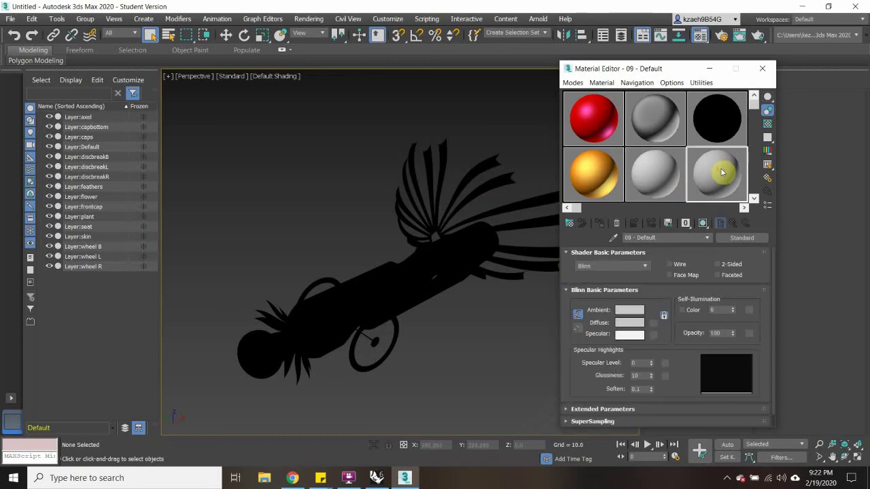
pyautogui.click(620, 311)
pyautogui.click(224, 138)
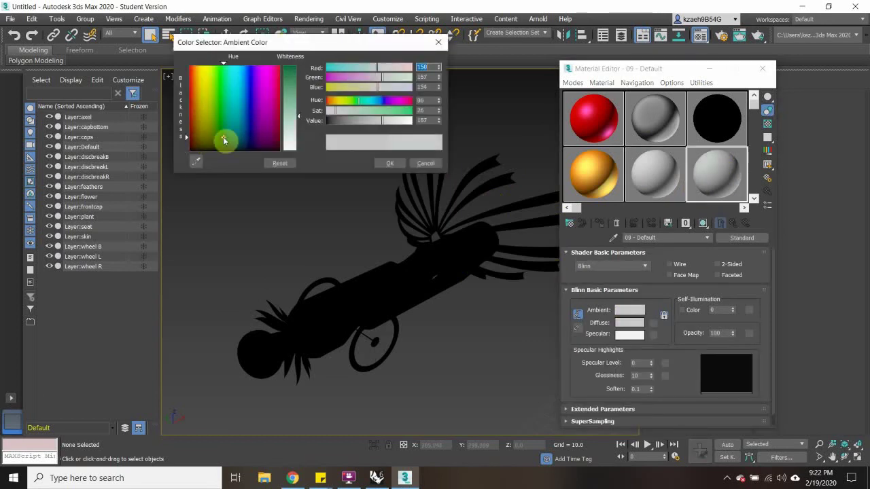
pyautogui.click(291, 68)
pyautogui.moveTo(341, 120); pyautogui.dragTo(335, 121)
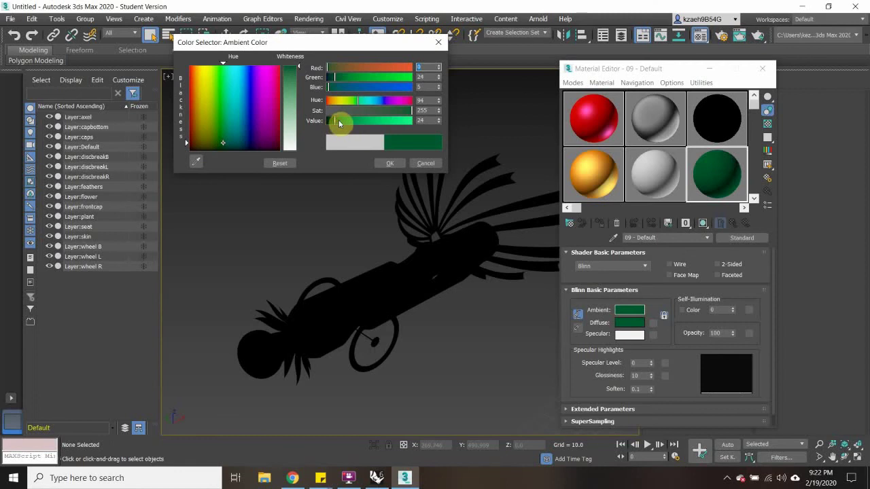
pyautogui.click(392, 164)
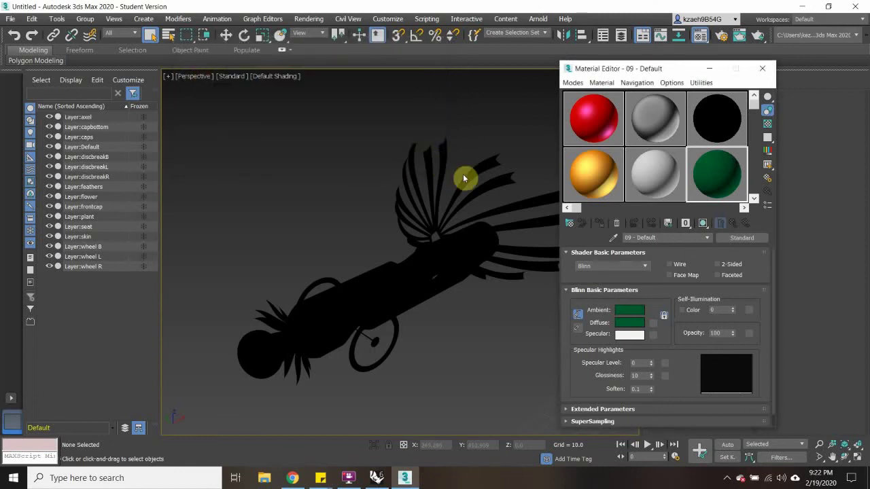
# Give the first sample material in the third row a mint green ambient and diffuse colour with red 58, green 249 and blue 143.
pyautogui.click(755, 199)
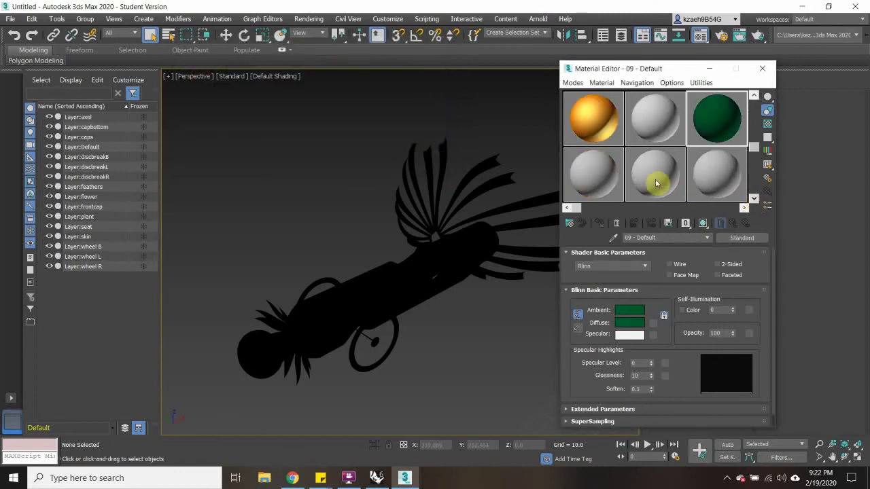
pyautogui.click(604, 180)
pyautogui.click(628, 312)
pyautogui.click(221, 78)
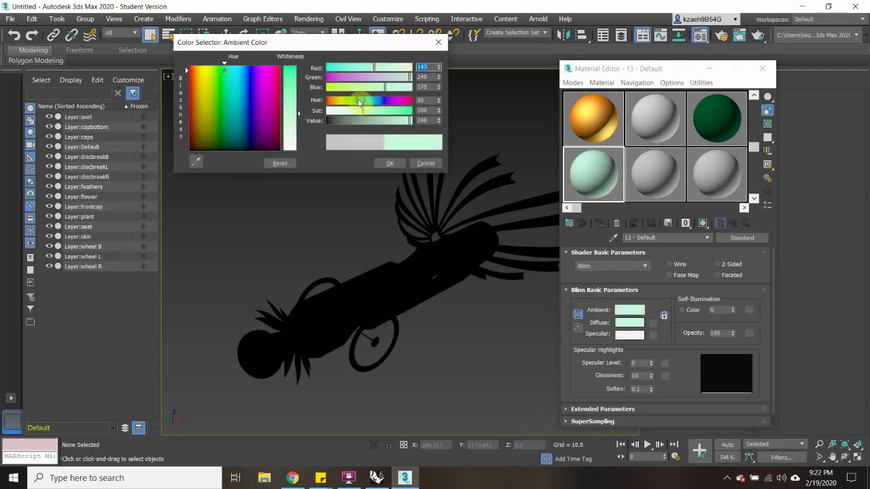
pyautogui.click(345, 66)
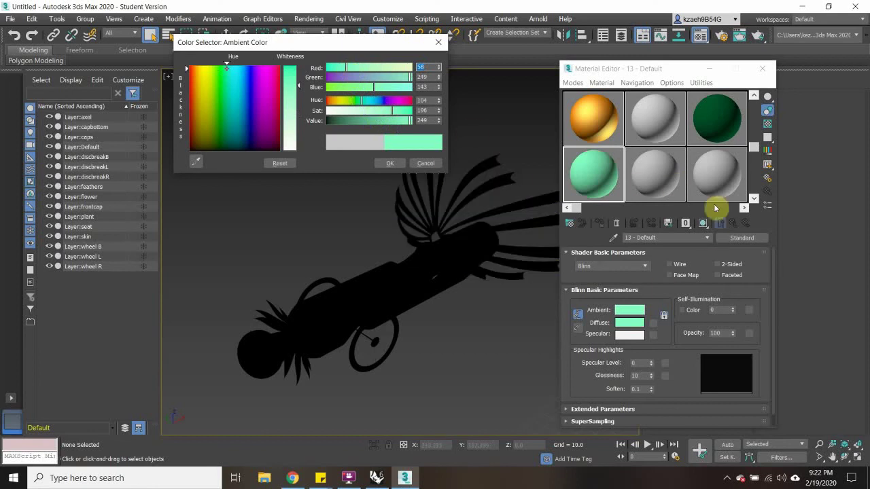
# Give the second sample material in the third row a magenta ambient and diffuse colour with red 243, green 0 and blue 194.
pyautogui.click(648, 178)
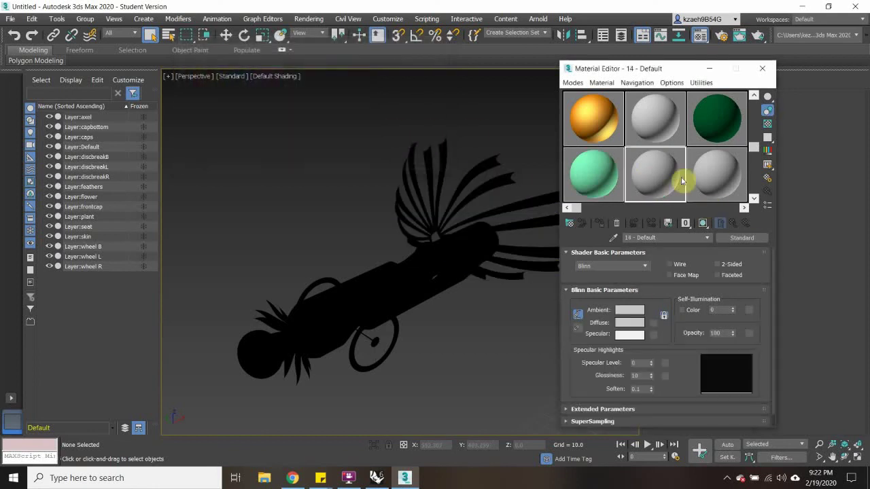
pyautogui.click(665, 316)
pyautogui.click(619, 311)
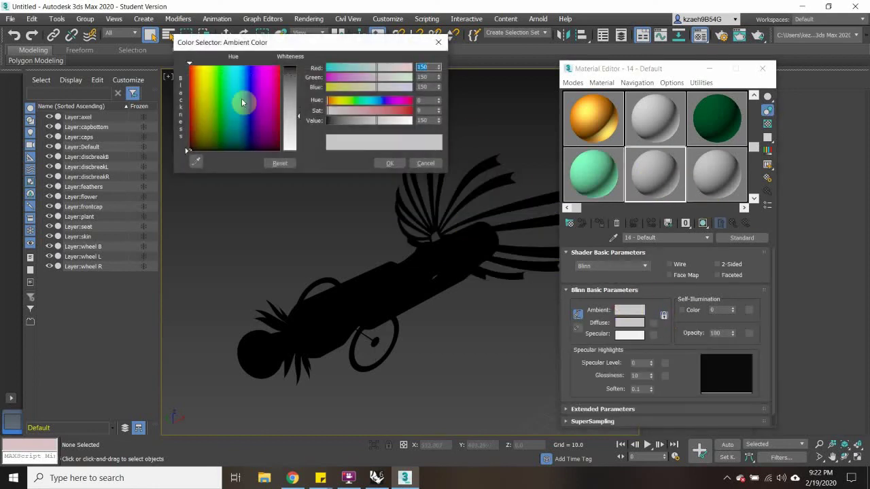
pyautogui.moveTo(272, 101); pyautogui.dragTo(270, 79)
pyautogui.click(291, 68)
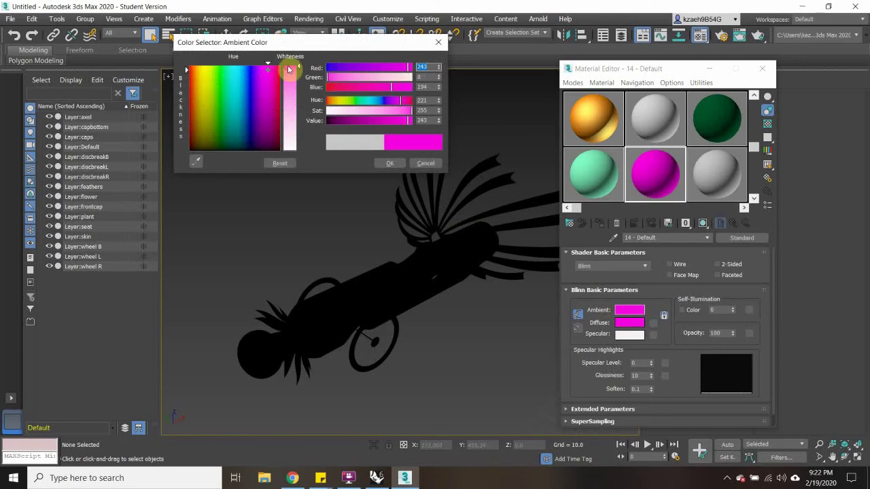
pyautogui.click(398, 167)
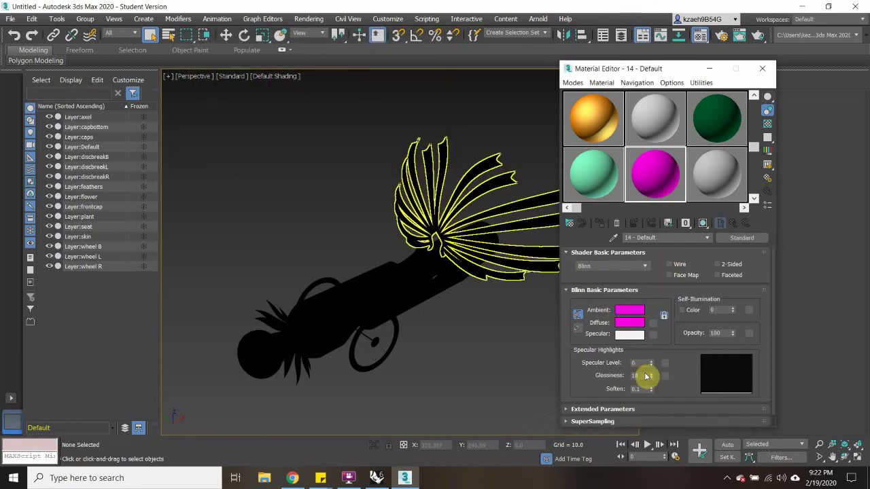
# Set the magenta material's glossiness to 50 and its specular level to 50.
pyautogui.moveTo(636, 375); pyautogui.dragTo(611, 378)
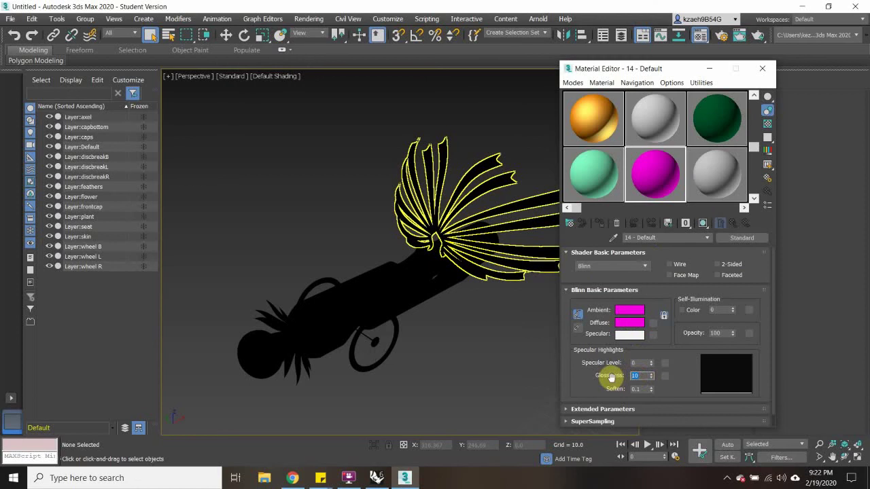
pyautogui.click(642, 363)
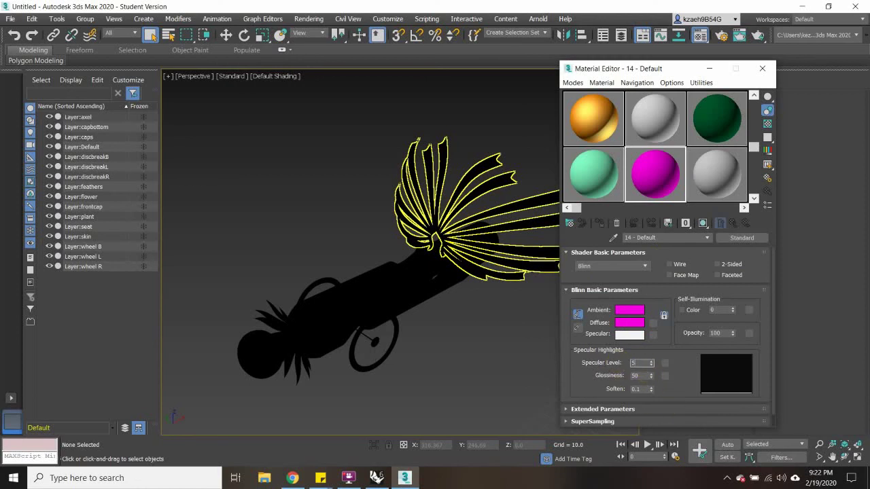
pyautogui.click(664, 363)
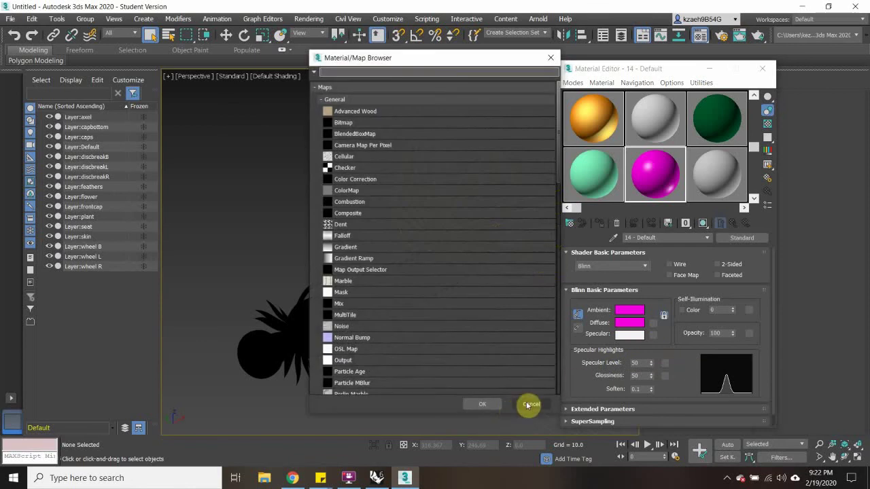
pyautogui.click(528, 405)
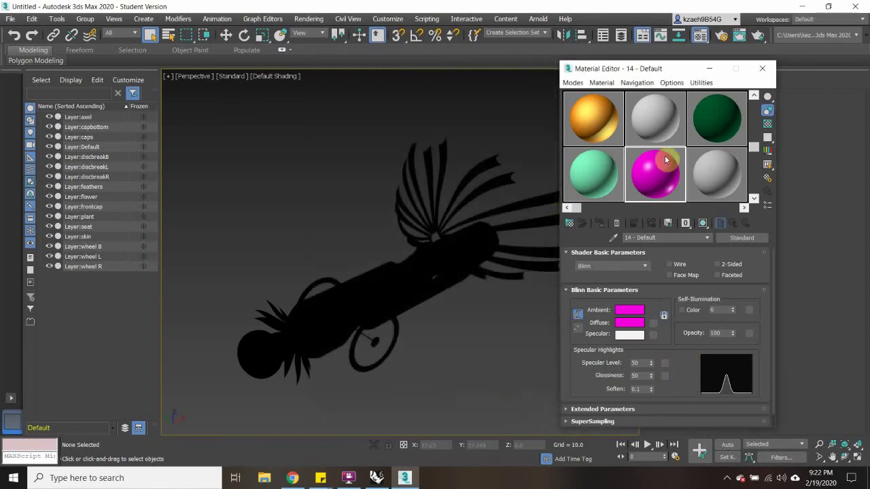
# Assign the grey metal material to the axel layer and the gold material to the capbottom layer.
pyautogui.moveTo(755, 149); pyautogui.dragTo(768, 196)
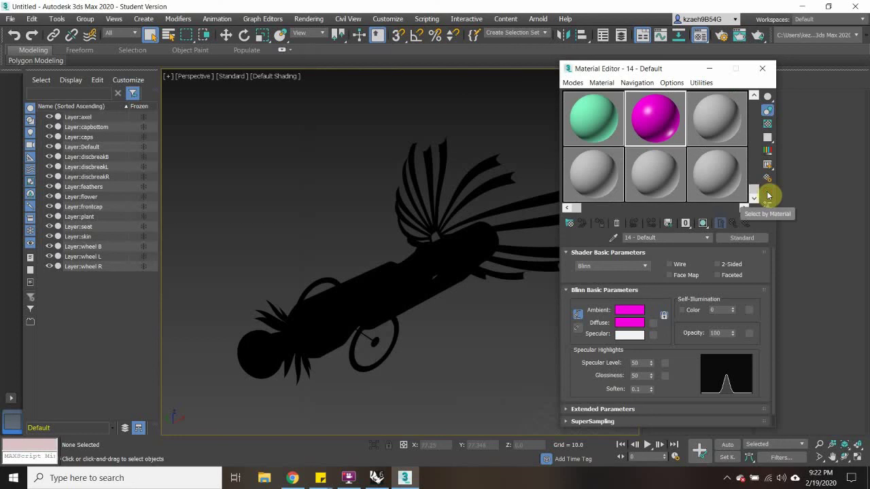
pyautogui.click(93, 117)
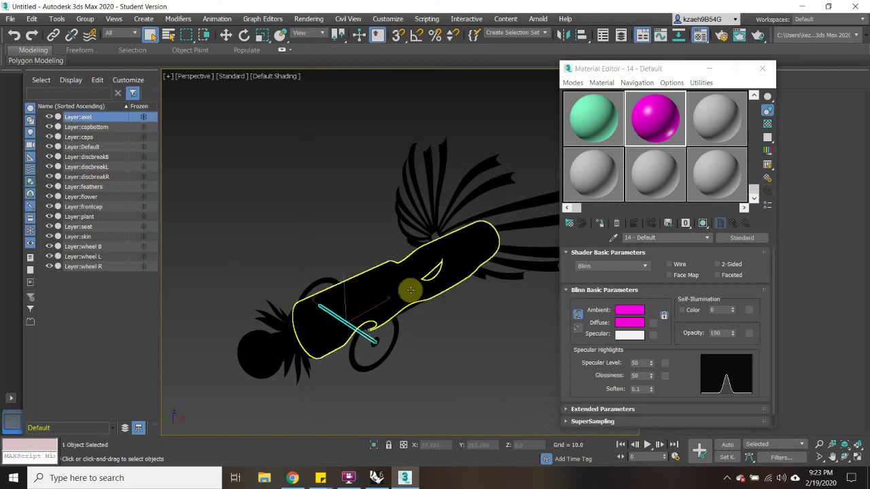
pyautogui.click(755, 97)
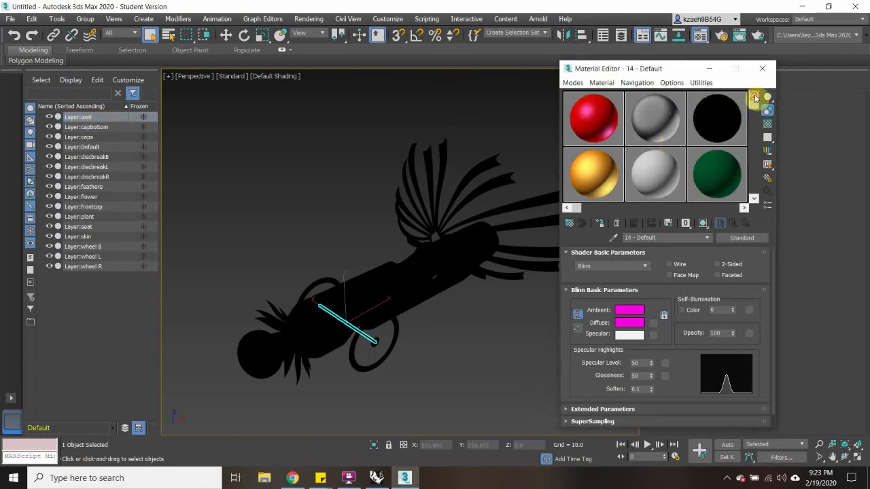
pyautogui.click(656, 128)
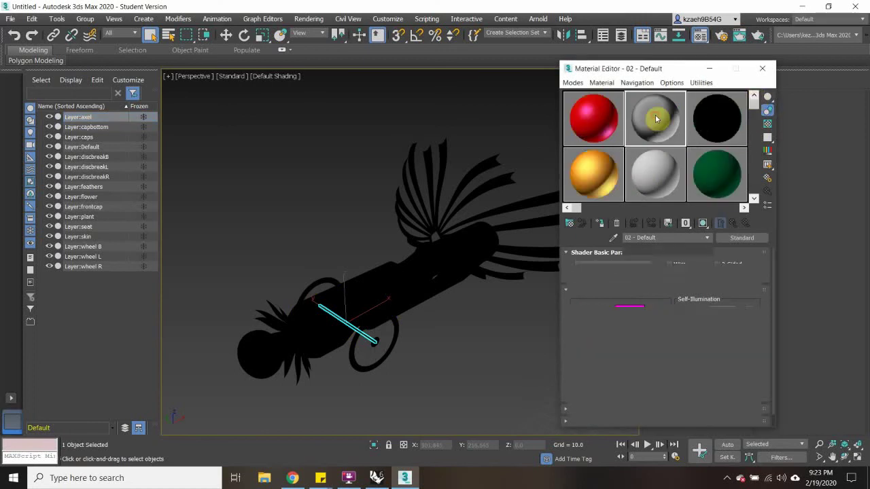
pyautogui.click(602, 226)
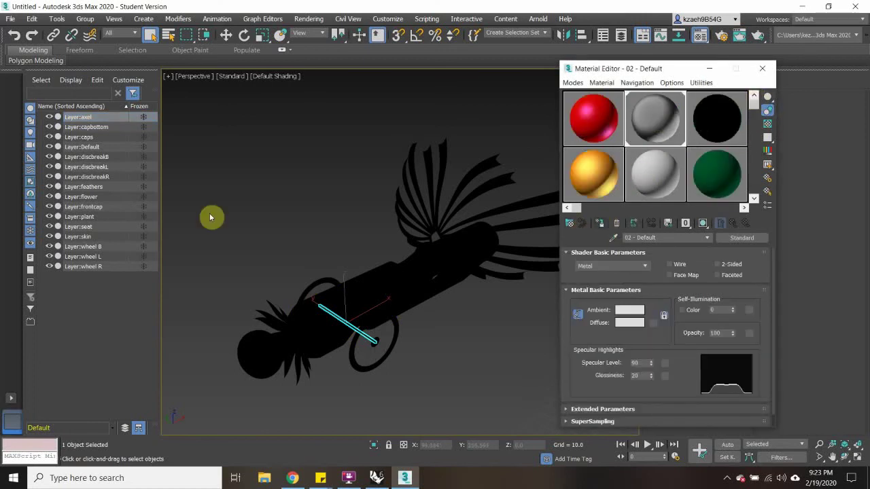
pyautogui.click(87, 133)
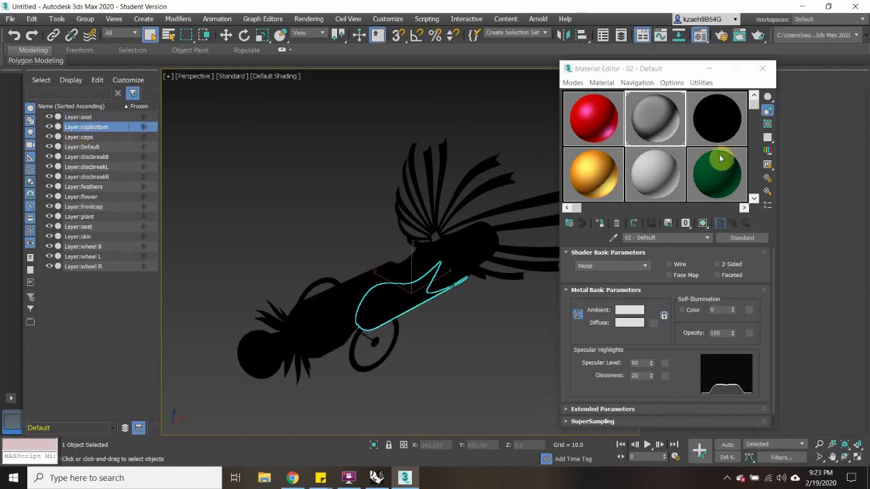
pyautogui.click(594, 182)
pyautogui.click(602, 224)
# Assign the grey metal material to the caps layer and the Default layer.
pyautogui.click(94, 138)
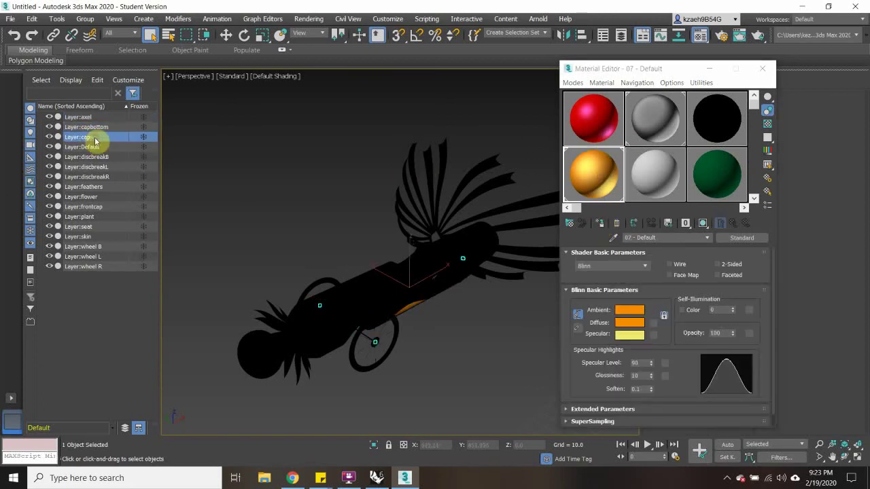
pyautogui.click(439, 186)
pyautogui.click(659, 131)
pyautogui.click(602, 224)
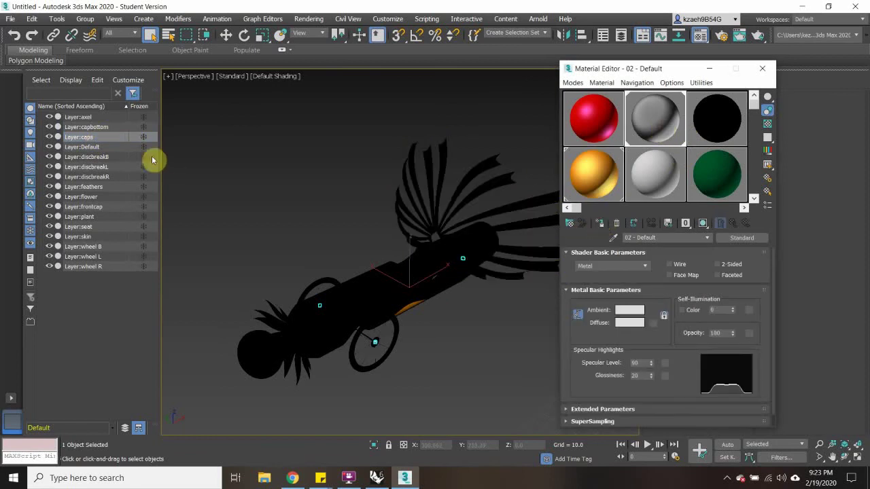
pyautogui.click(103, 147)
pyautogui.click(655, 131)
pyautogui.click(599, 223)
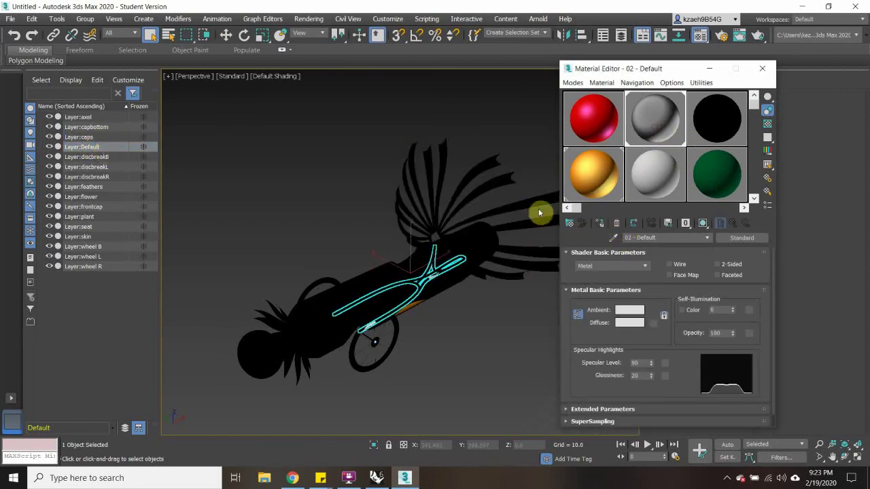
# Assign the grey metal material to the three discbreak layers and the dark green material to the feathers layer.
pyautogui.click(104, 158)
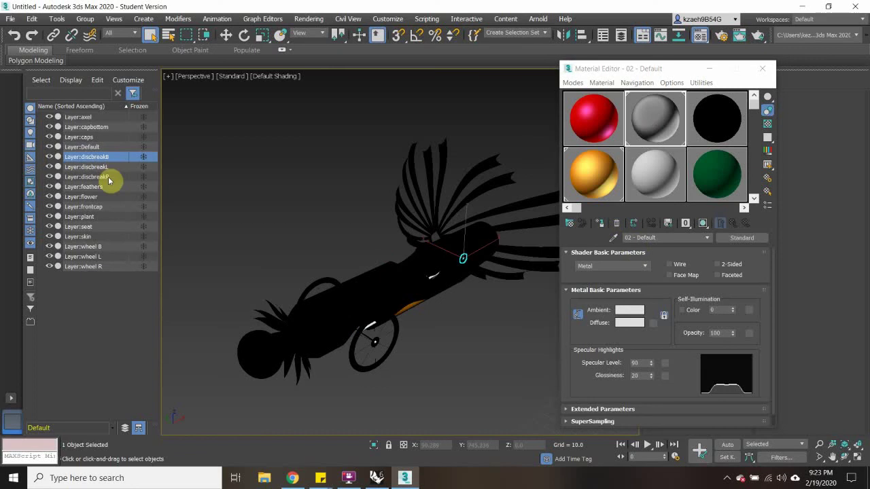
pyautogui.keyDown('shift'); pyautogui.click(108, 178); pyautogui.keyUp('shift')
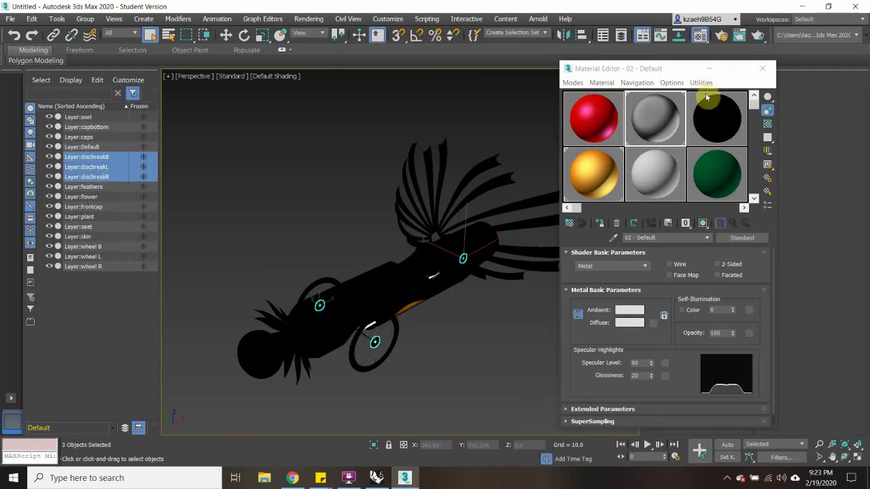
pyautogui.click(602, 223)
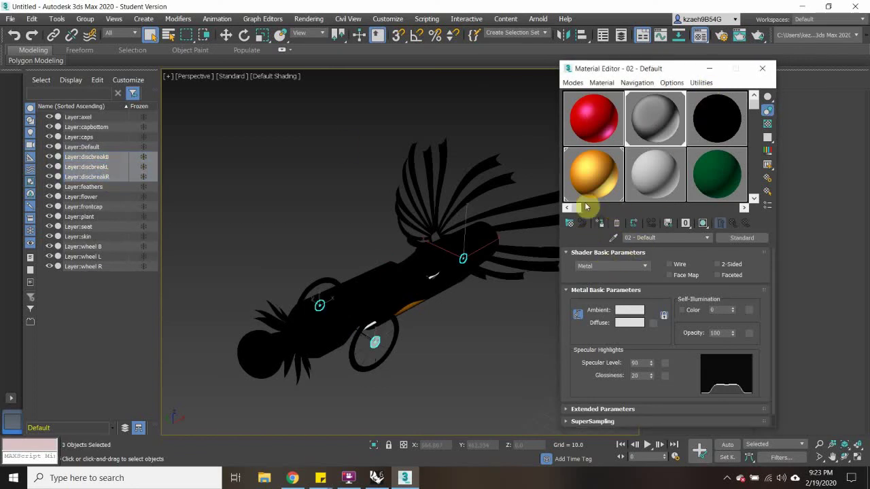
pyautogui.click(104, 187)
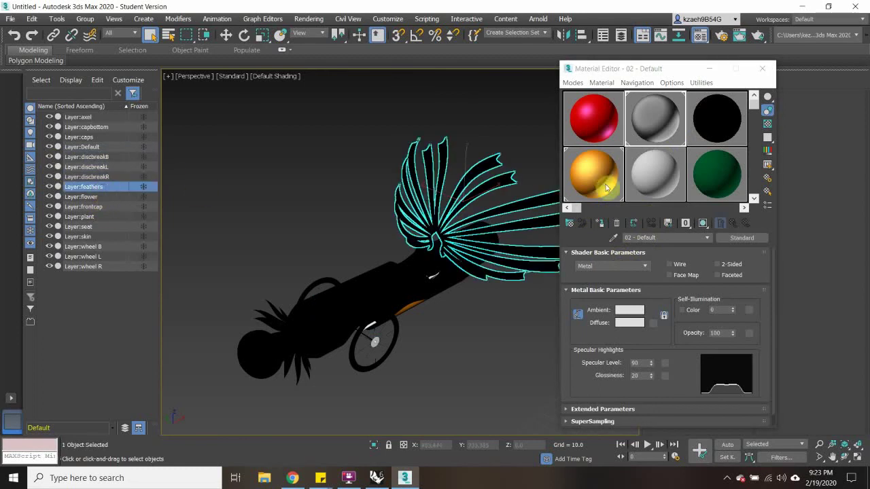
pyautogui.click(714, 178)
pyautogui.click(600, 223)
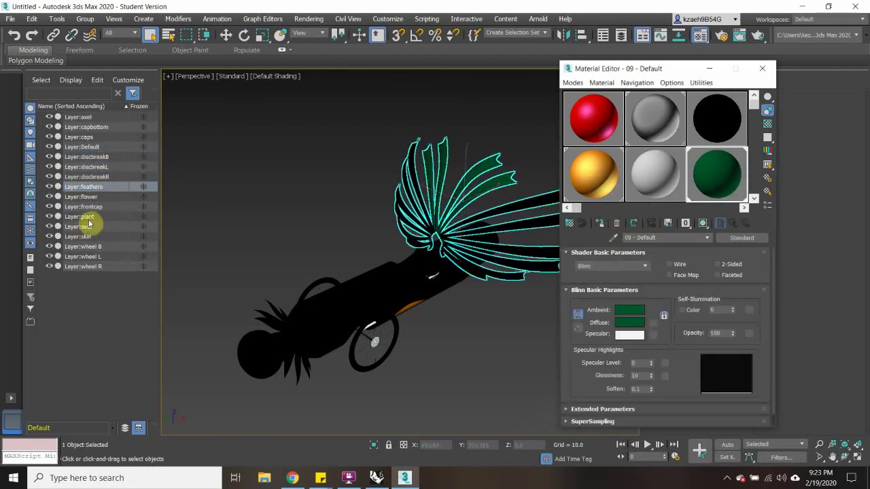
# Assign the magenta material to the flower layer and the grey metal material to the frontcap layer.
pyautogui.click(93, 197)
pyautogui.click(753, 198)
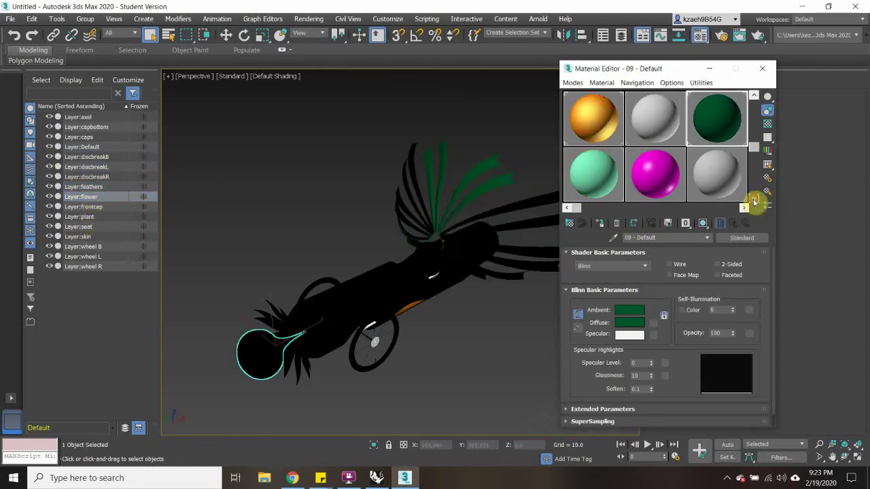
pyautogui.click(658, 178)
pyautogui.click(599, 224)
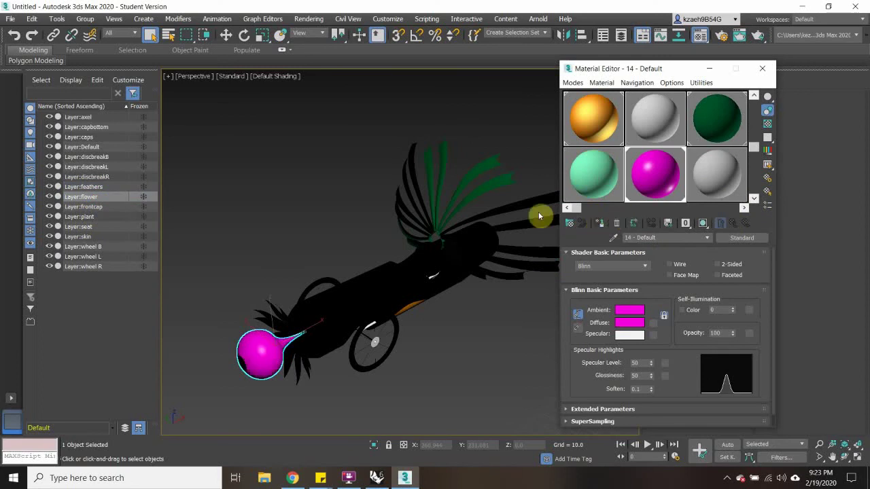
pyautogui.click(85, 207)
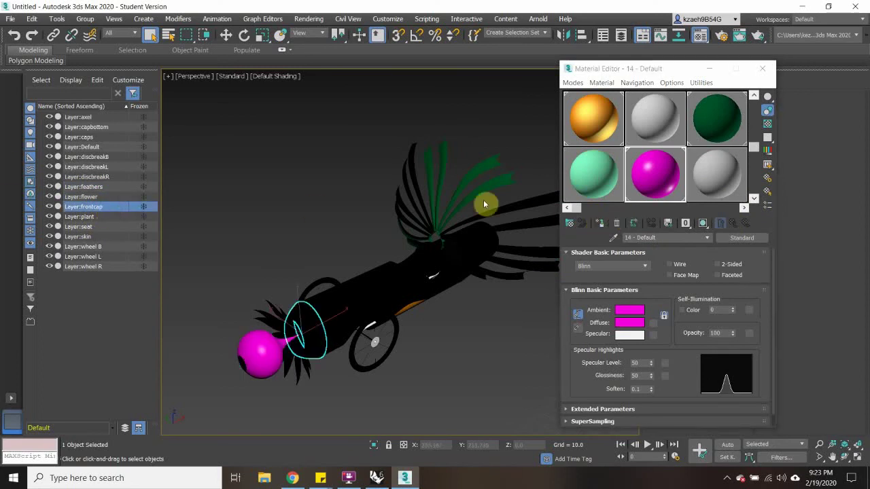
pyautogui.click(753, 95)
pyautogui.click(654, 117)
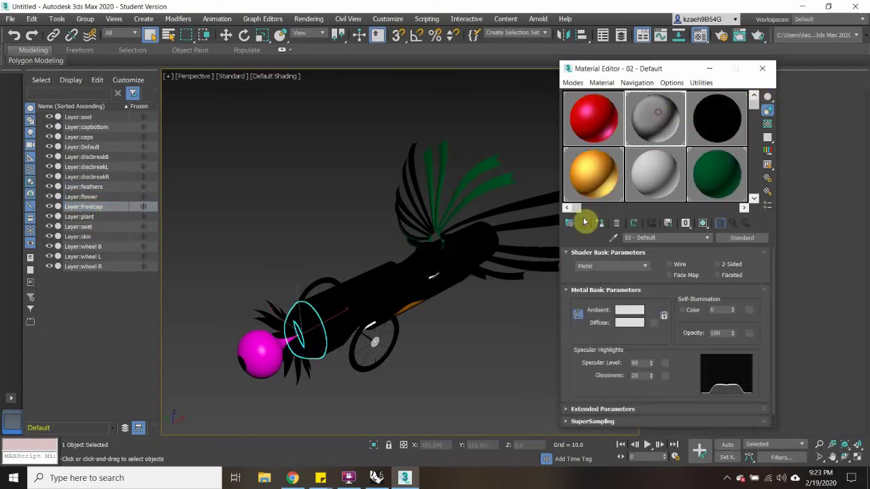
pyautogui.click(602, 223)
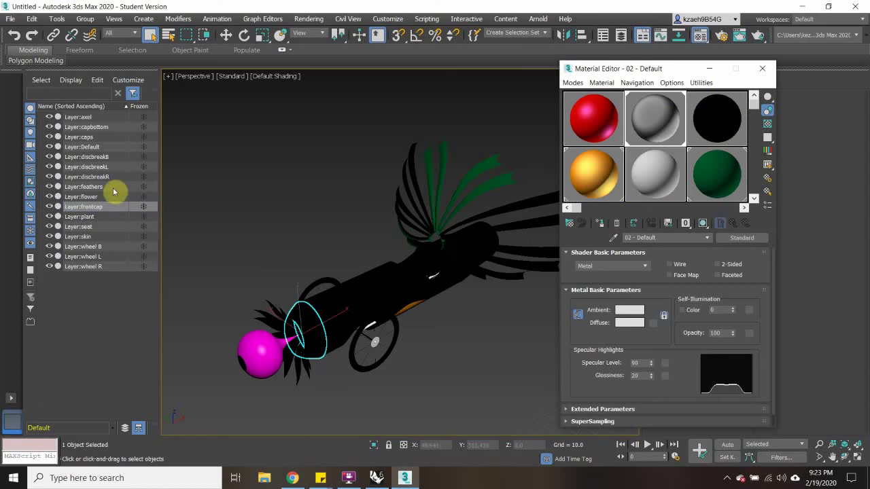
# Assign the mint green material to the plant layer and the light grey Blinn material to the seat layer.
pyautogui.click(92, 216)
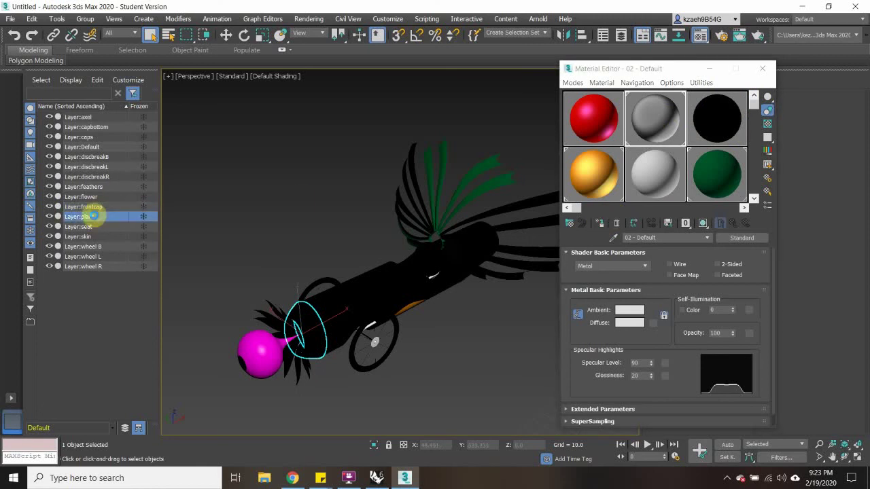
pyautogui.click(753, 198)
pyautogui.click(614, 192)
pyautogui.click(600, 223)
pyautogui.click(102, 227)
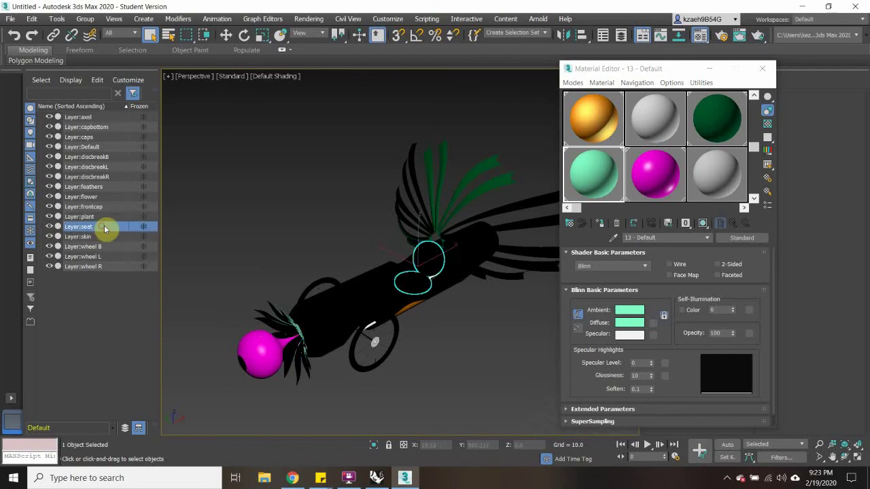
pyautogui.click(656, 127)
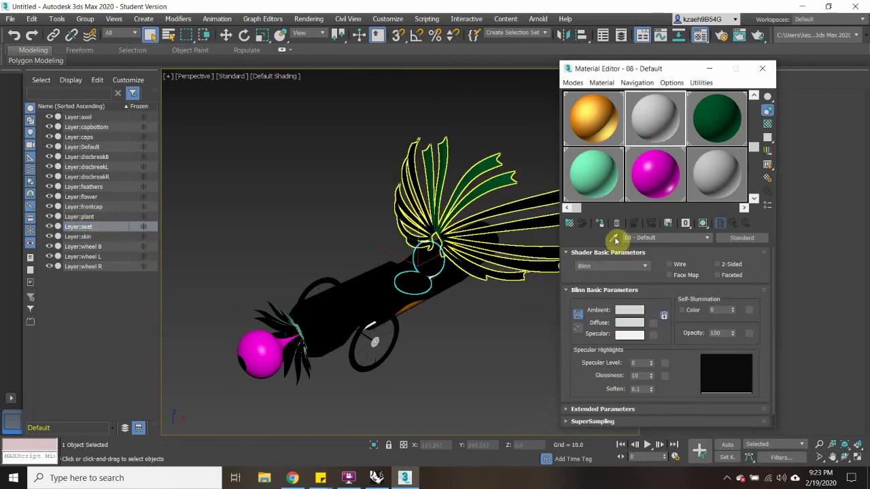
pyautogui.click(601, 225)
pyautogui.click(265, 218)
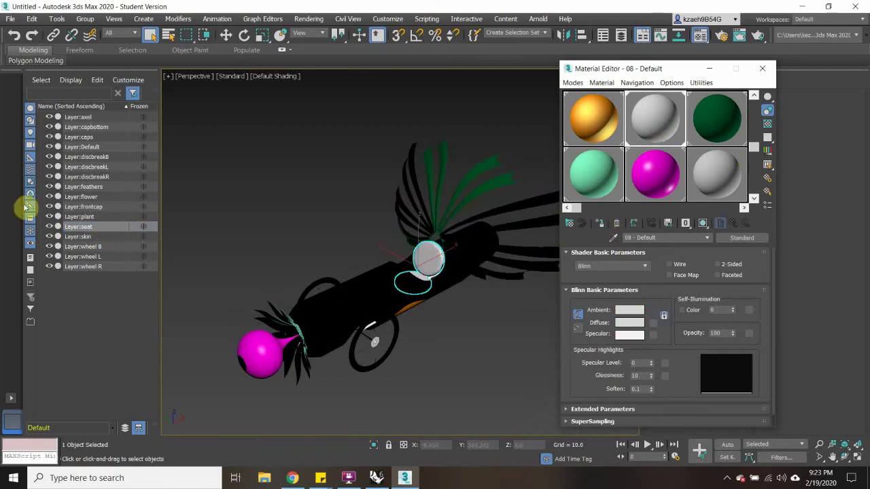
# Assign the red material to the skin layer.
pyautogui.click(95, 238)
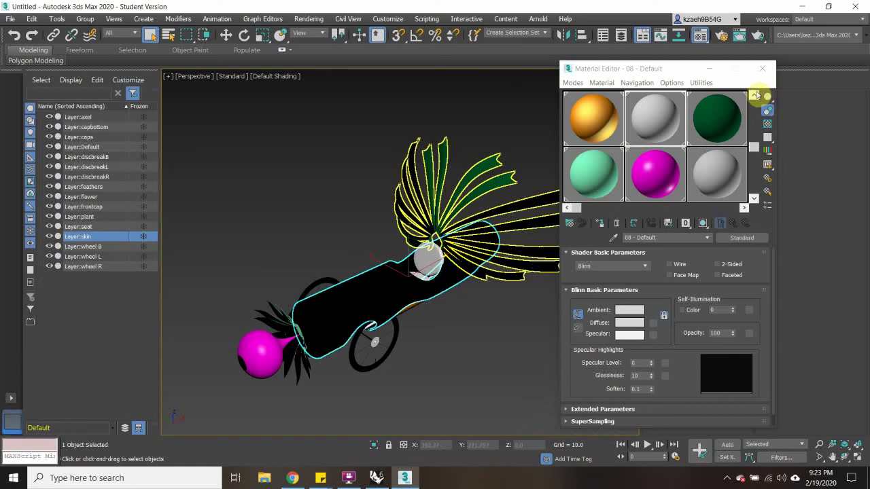
pyautogui.click(753, 96)
pyautogui.click(600, 118)
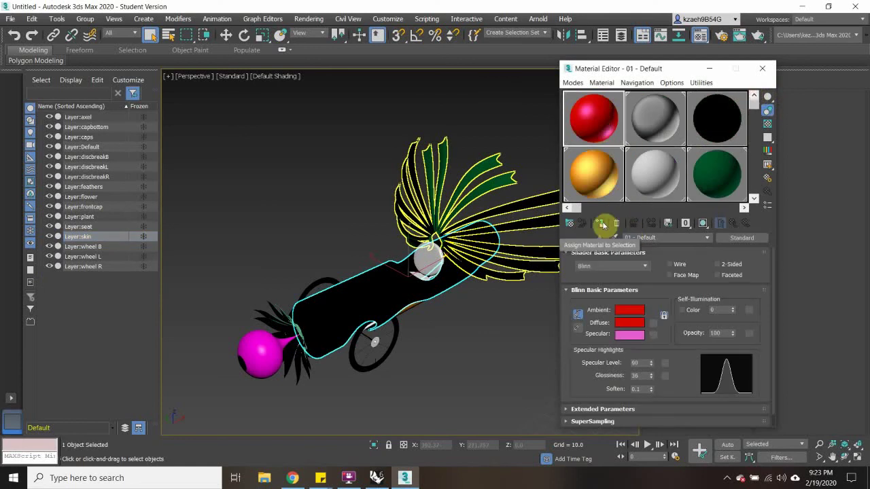
pyautogui.click(602, 224)
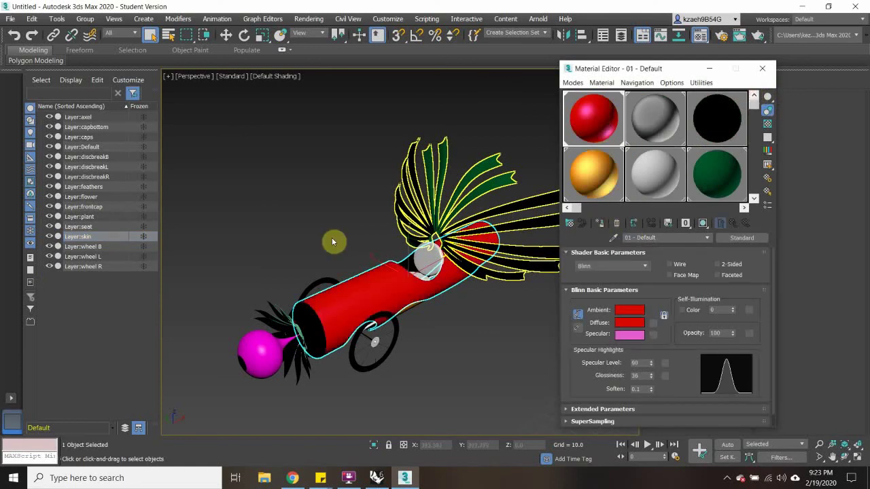
# Assign the black material to wheel layers B, L and R, and close the Material Editor.
pyautogui.click(81, 247)
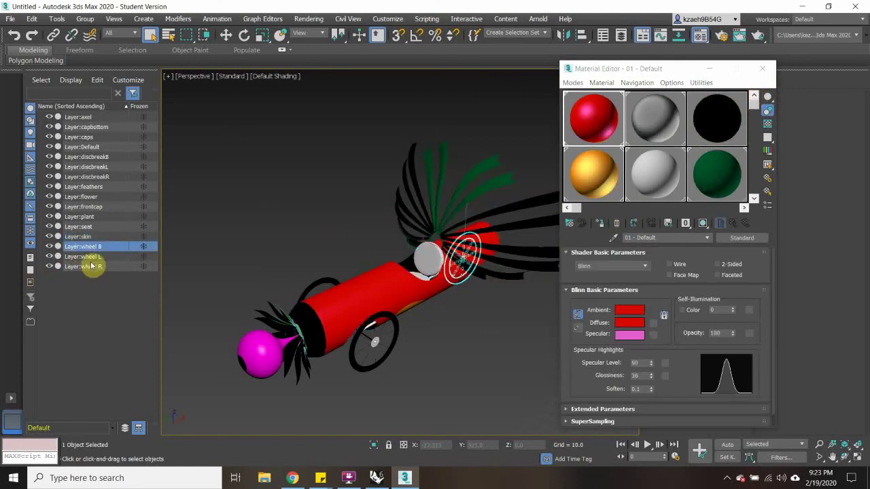
pyautogui.keyDown('shift'); pyautogui.click(93, 271); pyautogui.keyUp('shift')
pyautogui.click(722, 129)
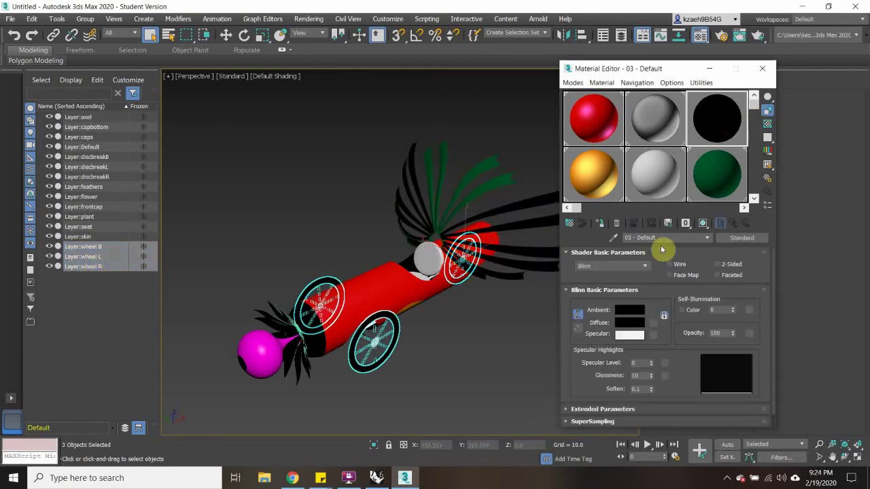
pyautogui.click(602, 225)
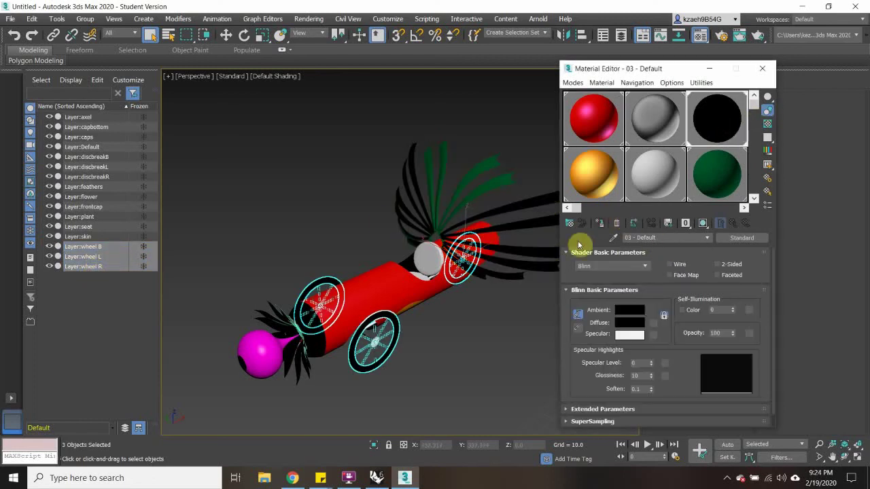
pyautogui.click(489, 325)
pyautogui.click(762, 68)
# Examine how the assigned materials show on the car's front cap, flower and plant leaves from several distances and angles.
pyautogui.scroll(6, 480, 277)
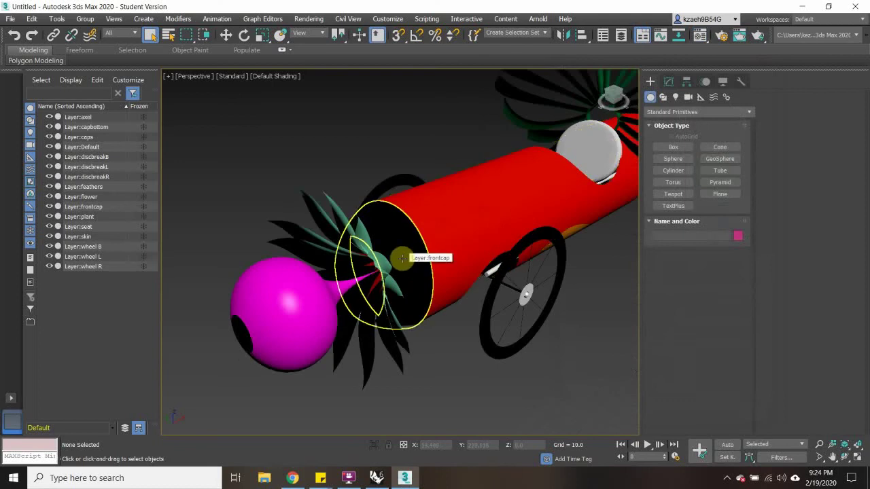
pyautogui.scroll(2, 345, 254)
pyautogui.scroll(-4, 350, 262)
pyautogui.scroll(4, 364, 258)
pyautogui.scroll(-3, 382, 212)
pyautogui.scroll(5, 383, 213)
pyautogui.scroll(-5, 379, 217)
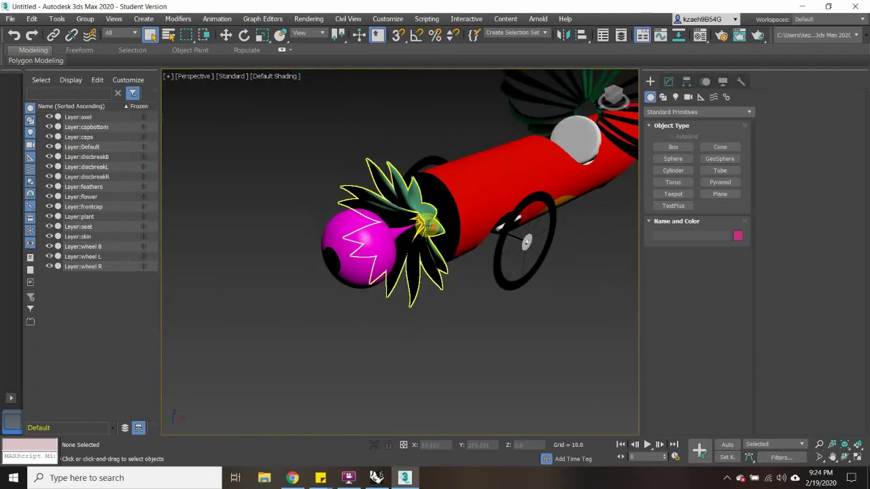
pyautogui.scroll(-4, 443, 221)
pyautogui.keyDown('alt'); pyautogui.moveTo(528, 240); pyautogui.dragTo(442, 309, button='middle'); pyautogui.keyUp('alt')
pyautogui.scroll(5, 385, 265)
pyautogui.scroll(-4, 385, 265)
pyautogui.moveTo(553, 333); pyautogui.dragTo(616, 399)
pyautogui.click(511, 344)
# Convert all of the car's layer objects to Editable Mesh and clear the selection.
pyautogui.moveTo(235, 135); pyautogui.dragTo(639, 398)
pyautogui.rightClick(410, 270)
pyautogui.moveTo(485, 390)
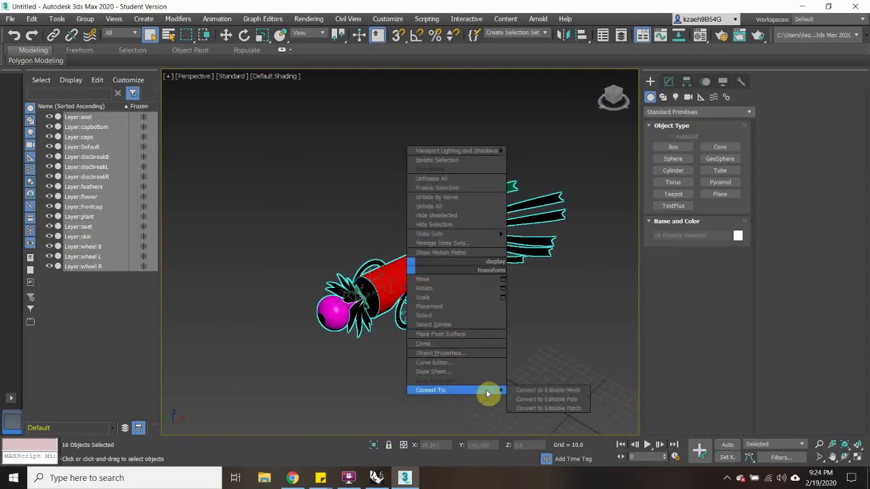
pyautogui.click(530, 392)
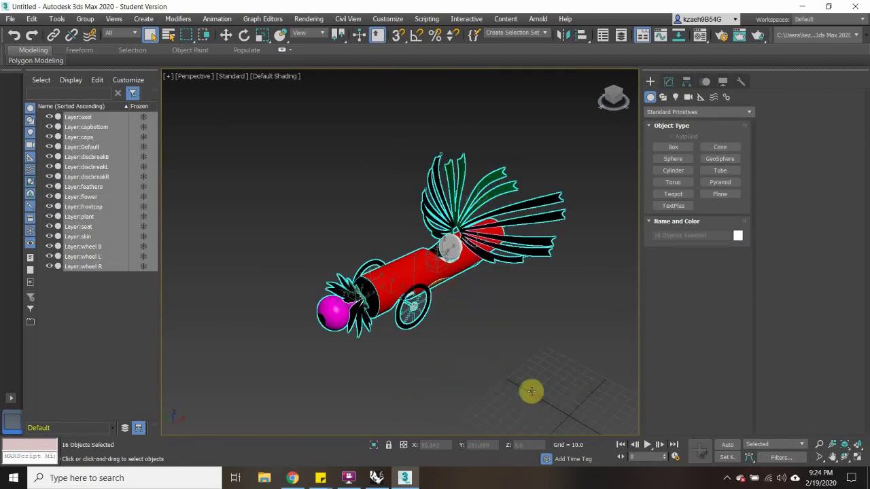
pyautogui.click(475, 308)
# Inspect the surfaces of the converted car's body, front cap and plant leaves up close.
pyautogui.scroll(4, 386, 273)
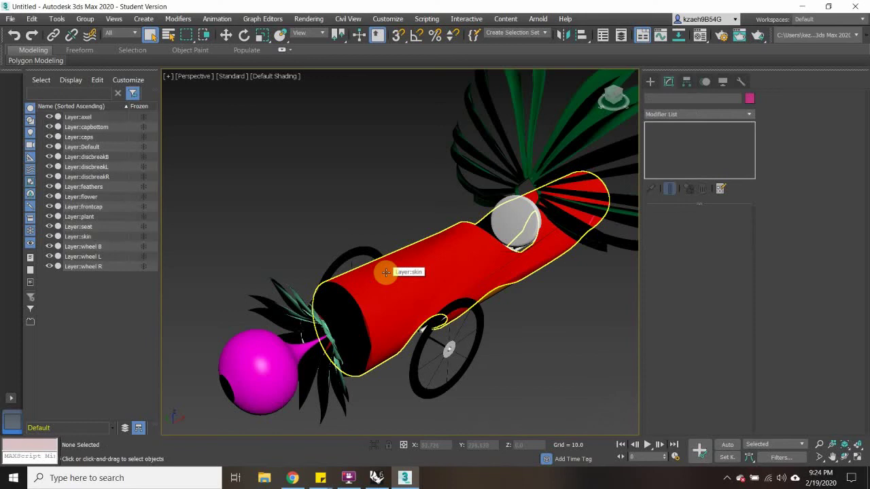
pyautogui.scroll(-2, 385, 273)
pyautogui.scroll(-3, 403, 266)
pyautogui.moveTo(297, 170); pyautogui.dragTo(624, 385)
pyautogui.click(404, 336)
pyautogui.scroll(5, 403, 336)
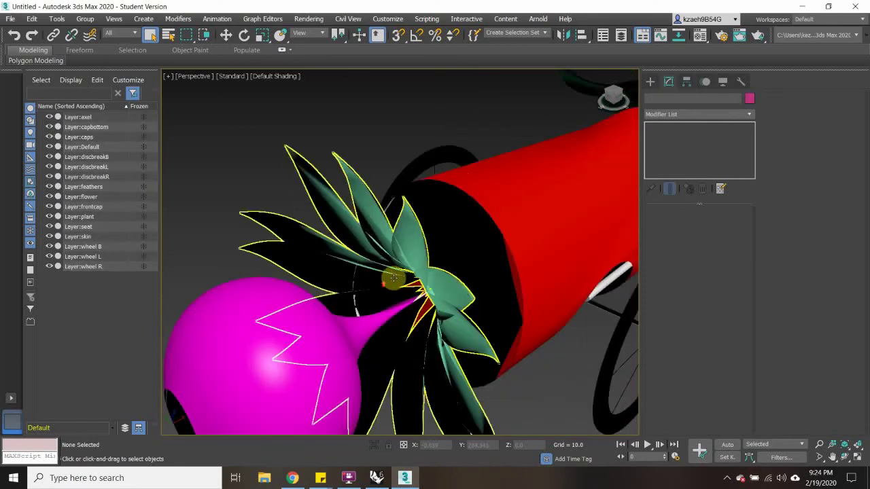
# Try turning on NURMS subdivision for the car's front cap.
pyautogui.click(447, 244)
pyautogui.rightClick(446, 244)
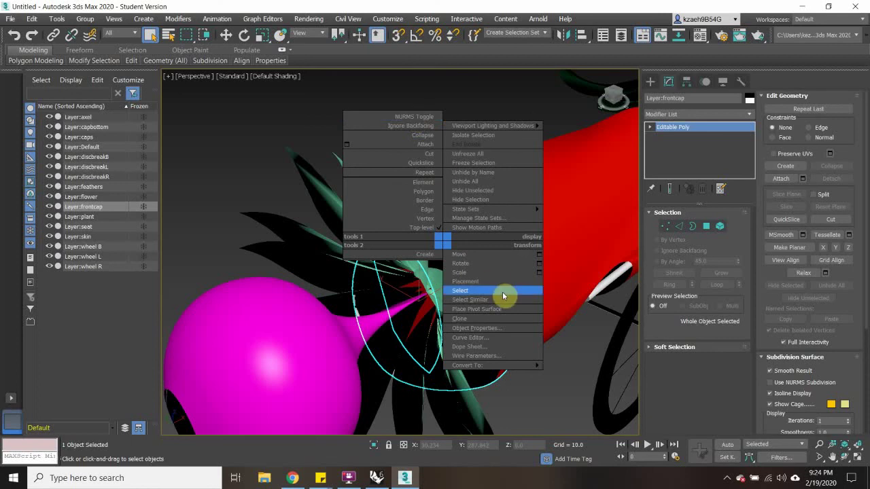
pyautogui.moveTo(481, 371)
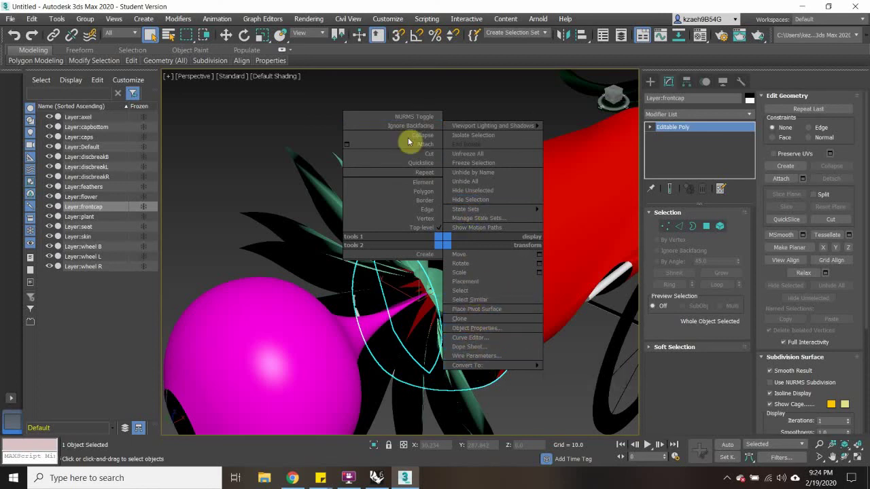
pyautogui.click(469, 114)
pyautogui.click(408, 136)
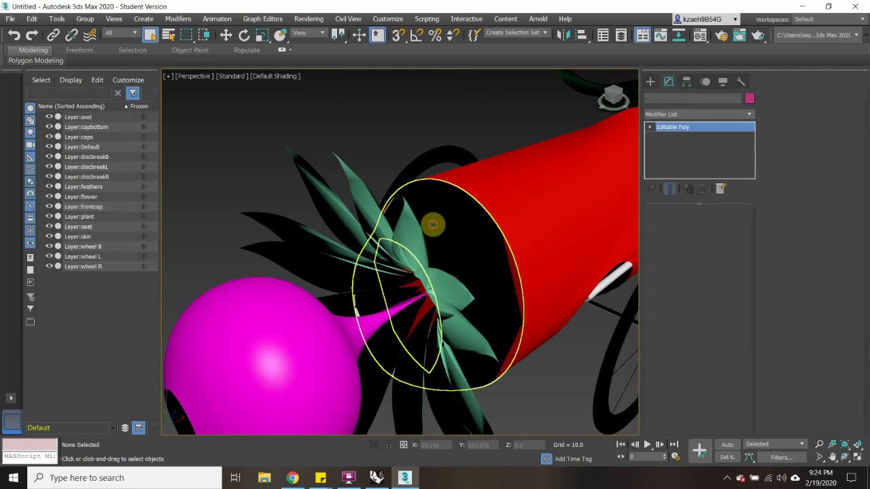
pyautogui.click(433, 224)
pyautogui.rightClick(433, 224)
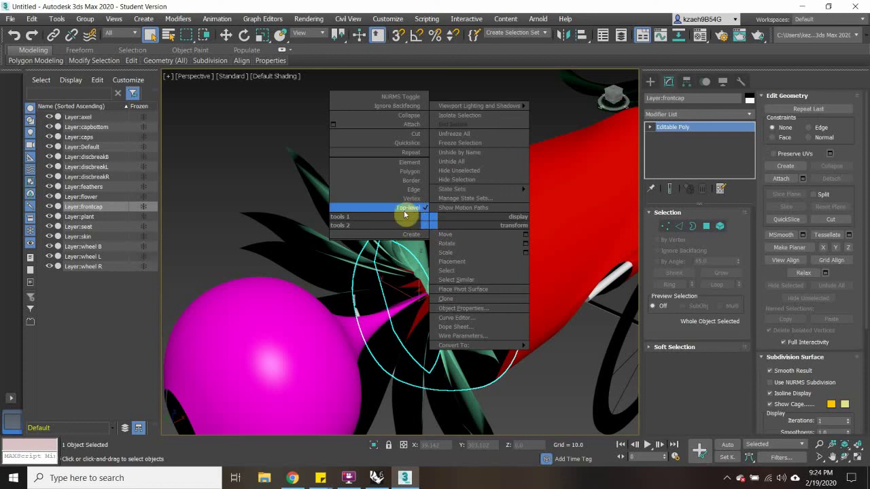
pyautogui.click(399, 97)
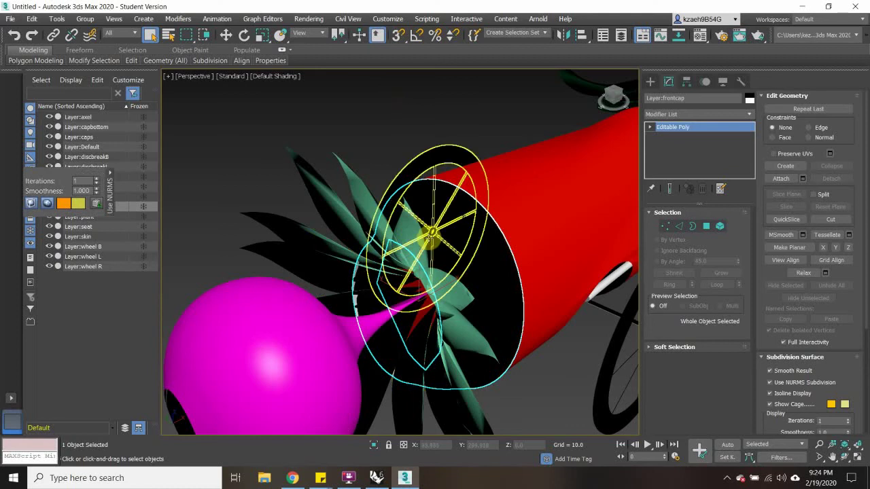
# Check the front cap's subdivided surface up close, turn its NURMS subdivision off and clear the selection.
pyautogui.keyDown('alt'); pyautogui.moveTo(428, 238); pyautogui.dragTo(464, 222, button='middle'); pyautogui.keyUp('alt')
pyautogui.click(408, 132)
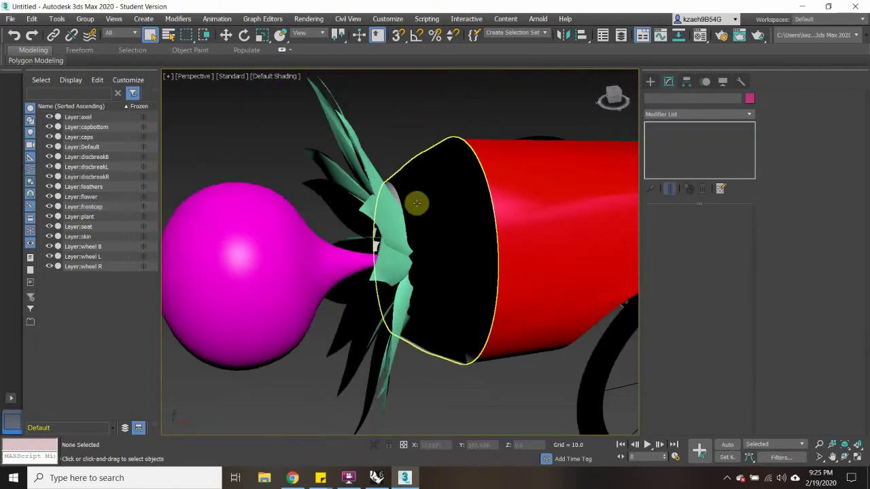
pyautogui.scroll(5, 414, 198)
pyautogui.click(347, 165)
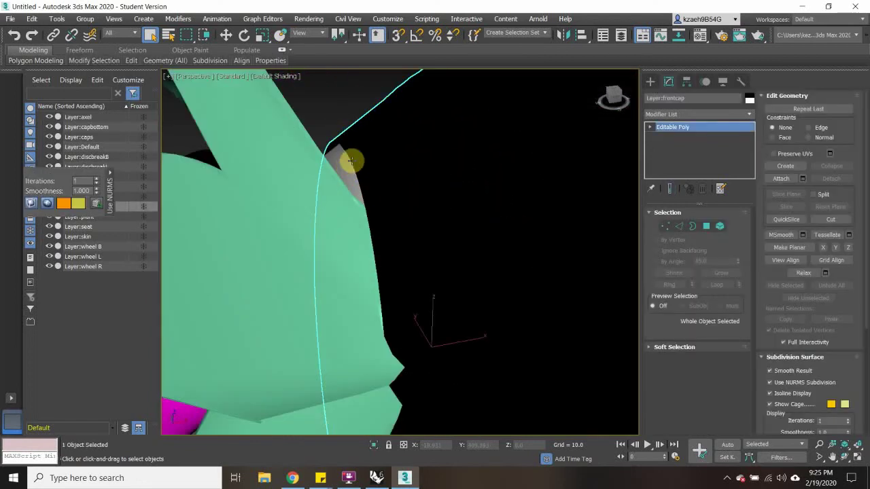
pyautogui.rightClick(374, 158)
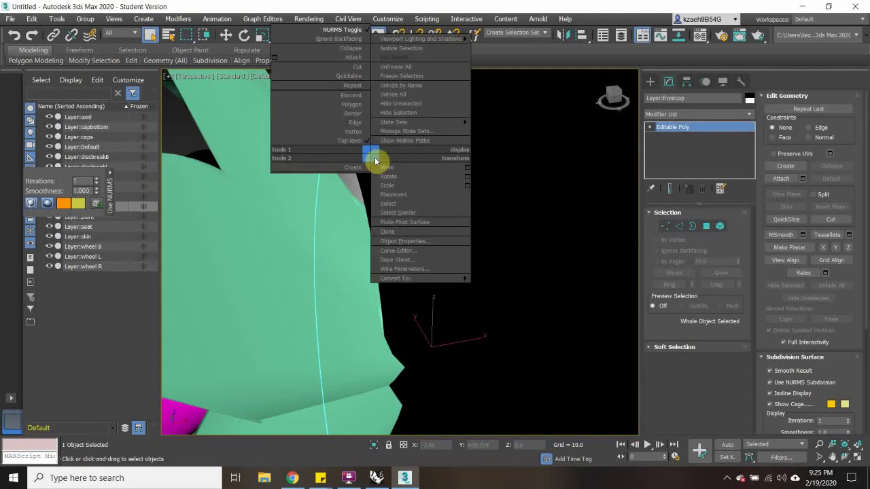
pyautogui.moveTo(412, 279)
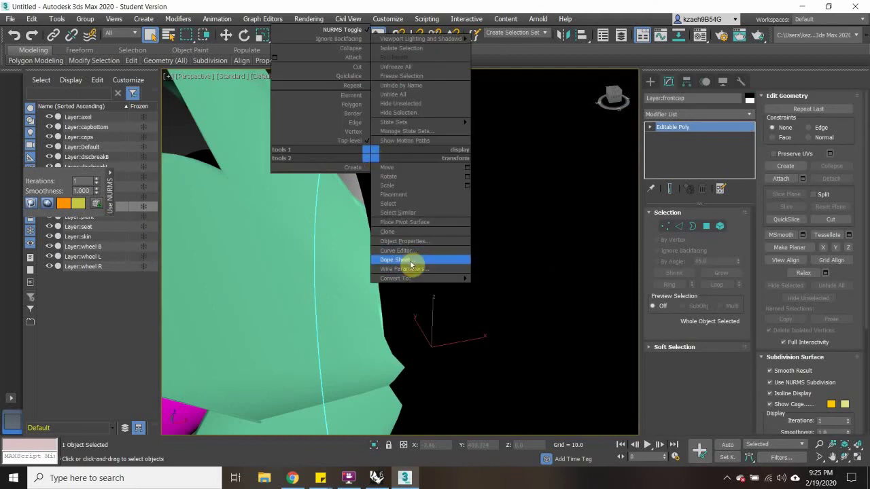
pyautogui.click(517, 290)
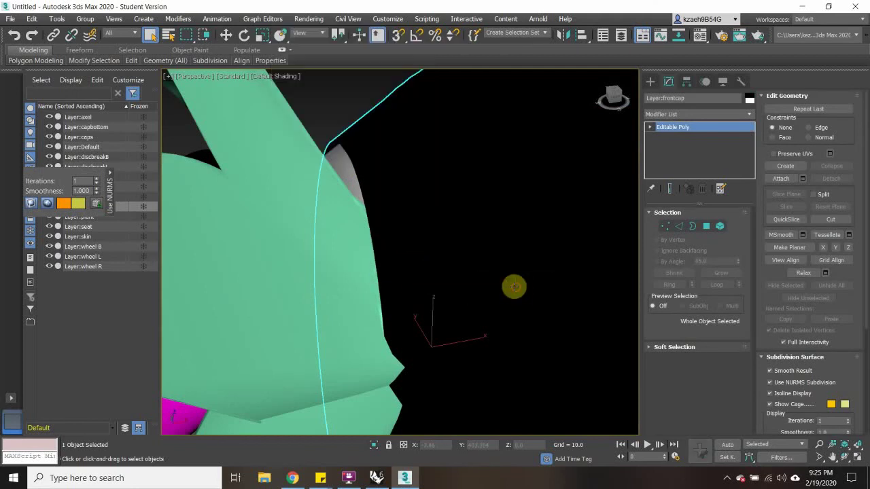
pyautogui.rightClick(379, 163)
pyautogui.moveTo(441, 284)
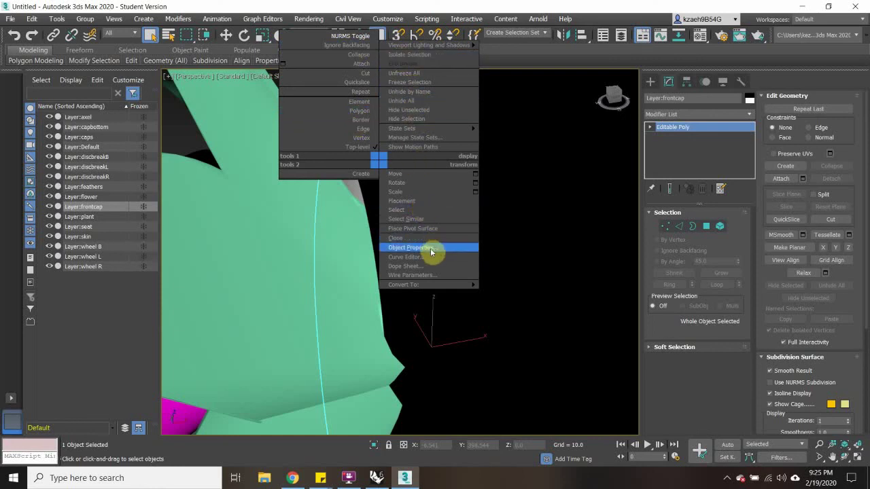
pyautogui.scroll(-5, 439, 233)
pyautogui.keyDown('alt'); pyautogui.moveTo(437, 225); pyautogui.dragTo(384, 177, button='middle'); pyautogui.keyUp('alt')
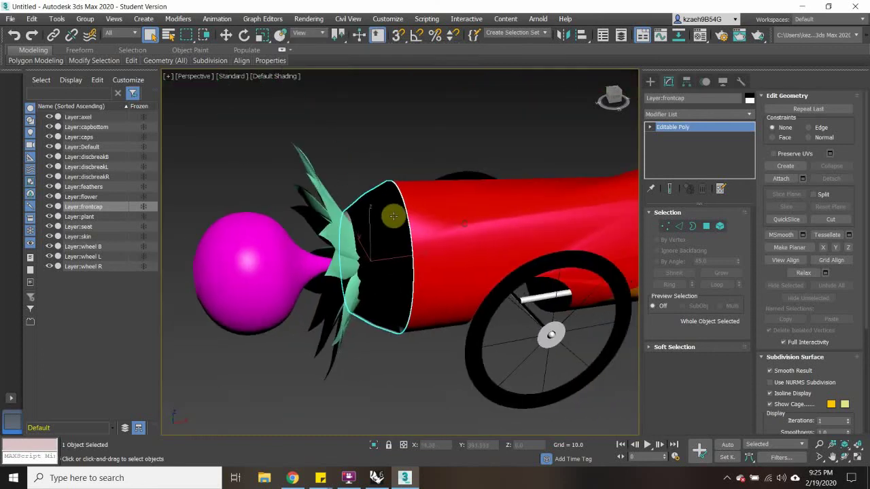
pyautogui.click(383, 169)
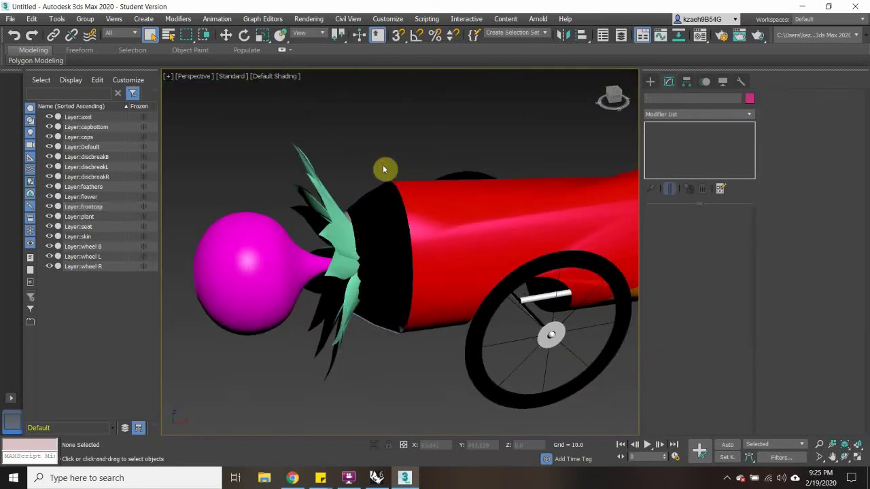
# Undo the front cap's NURMS changes and the conversion of all car layers to Editable Poly.
pyautogui.hotkey('ctrl', 'z')
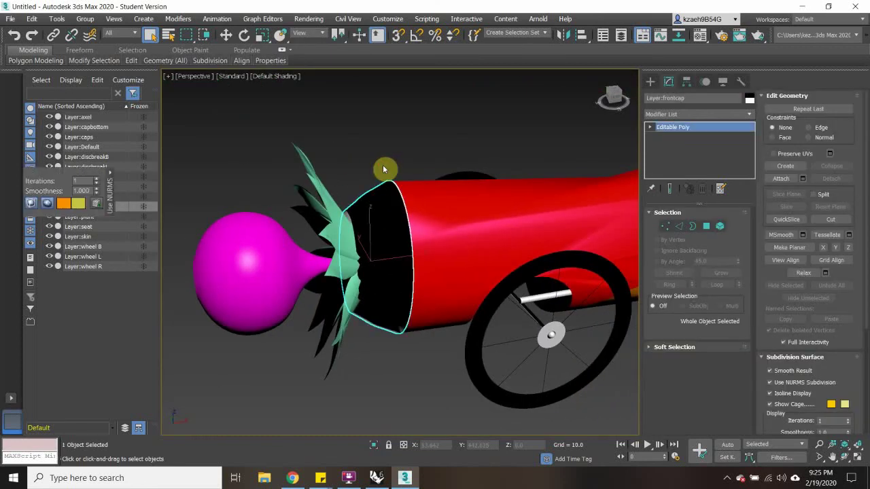
pyautogui.click(383, 167)
pyautogui.click(422, 241)
pyautogui.click(342, 162)
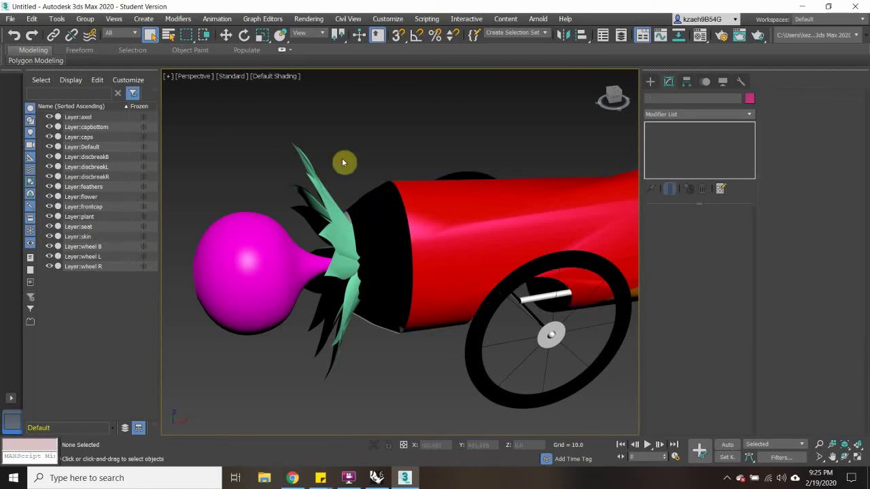
pyautogui.hotkey('ctrl', 'z')
pyautogui.click(343, 161)
pyautogui.hotkey('ctrl', 'z')
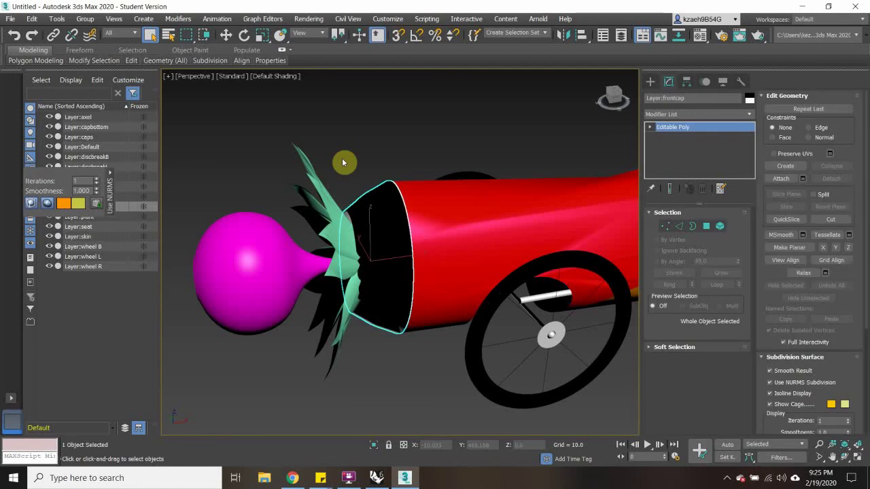
pyautogui.hotkey('ctrl', 'z')
pyautogui.hotkey('ctrl', 'z')
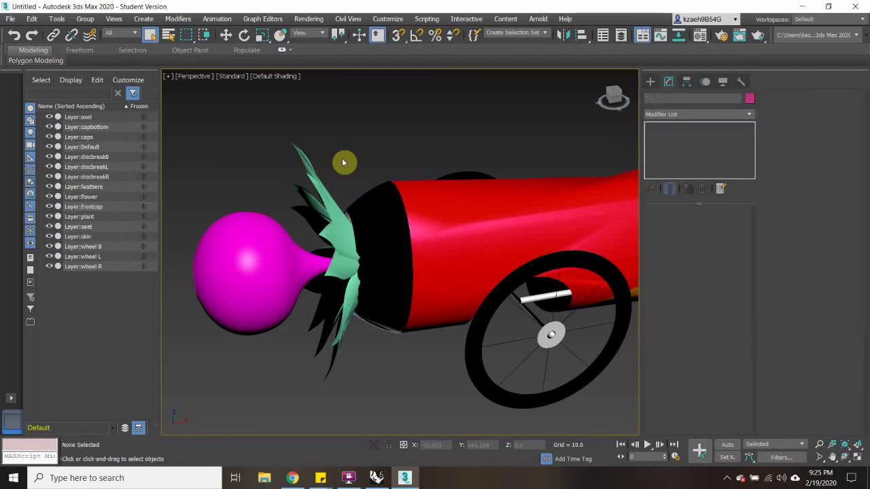
pyautogui.hotkey('ctrl', 'z')
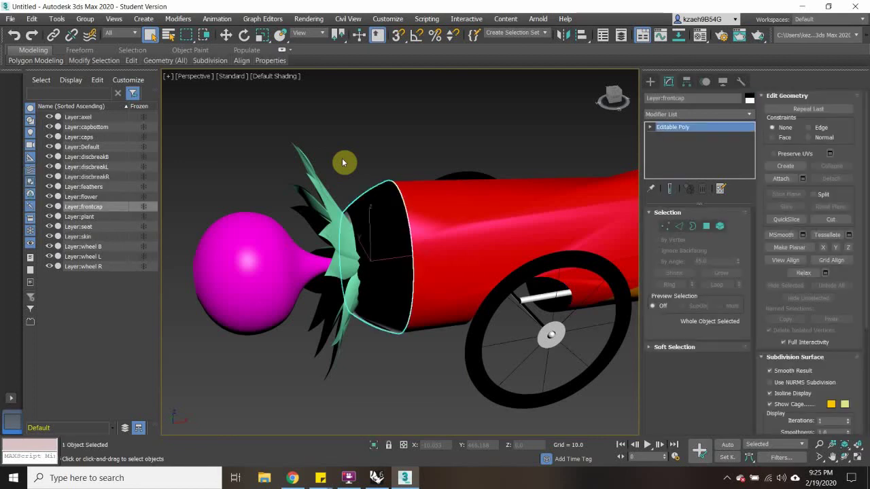
pyautogui.hotkey('ctrl', 'z')
pyautogui.hotkey('ctrl', 'z')
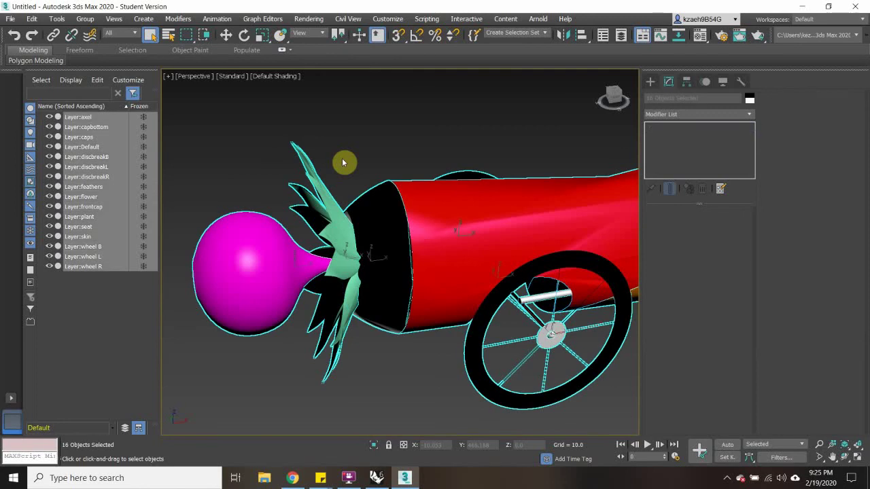
pyautogui.hotkey('ctrl', 'z')
pyautogui.hotkey('ctrl', 'y')
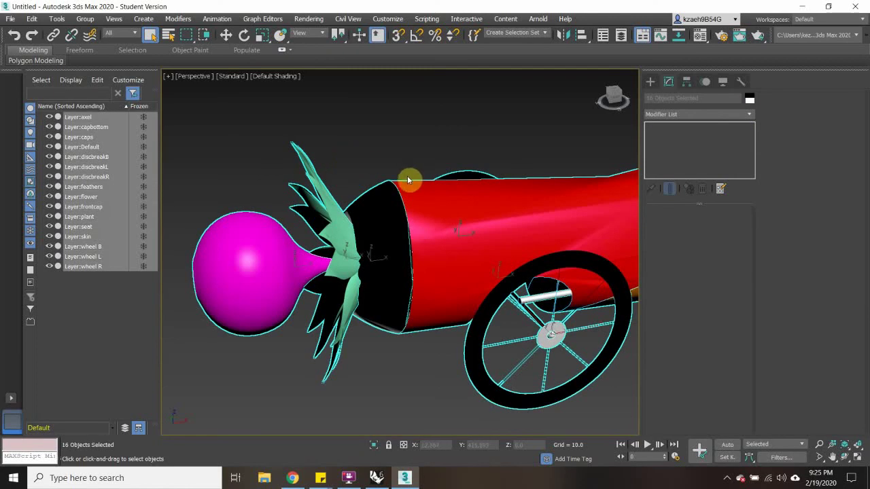
pyautogui.hotkey('ctrl', 'z')
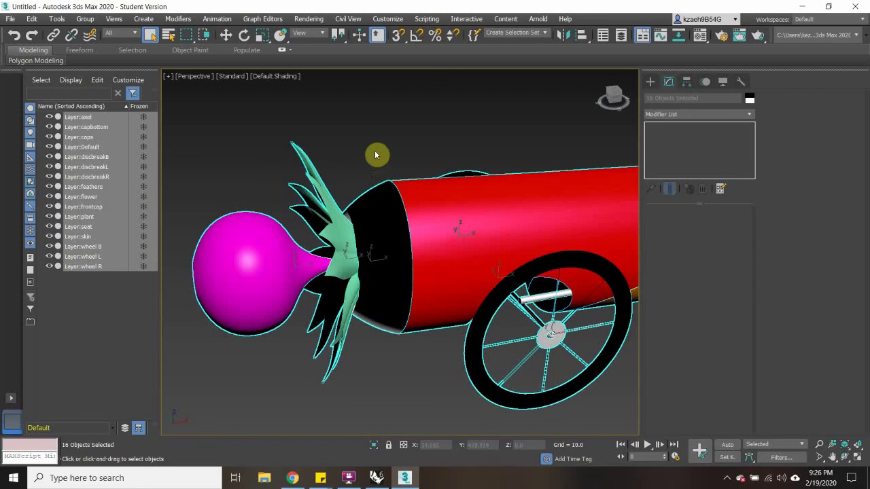
# Start Flip Normals Mode on the front cap's mesh and flip the black faces along its side.
pyautogui.click(408, 204)
pyautogui.click(373, 202)
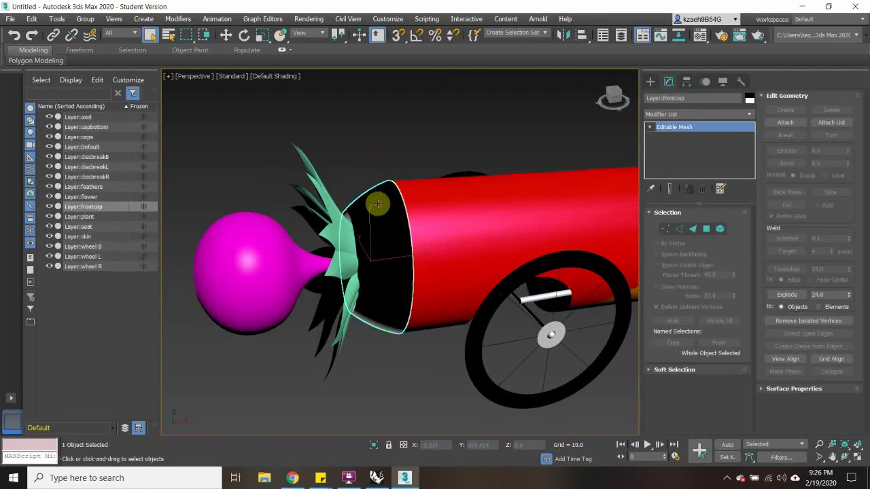
pyautogui.rightClick(368, 199)
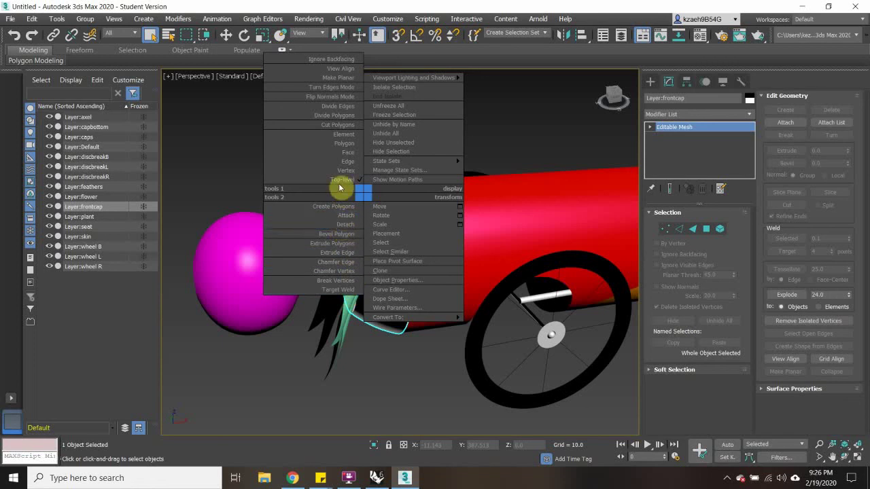
pyautogui.click(331, 97)
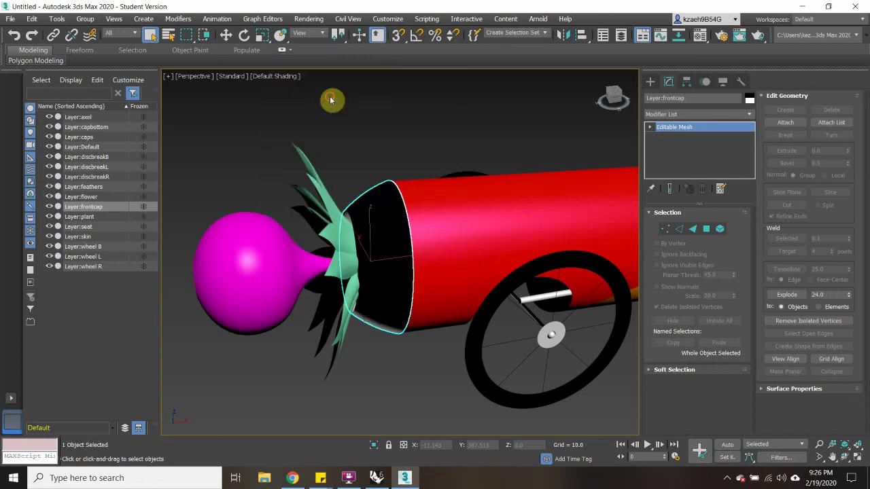
pyautogui.click(373, 248)
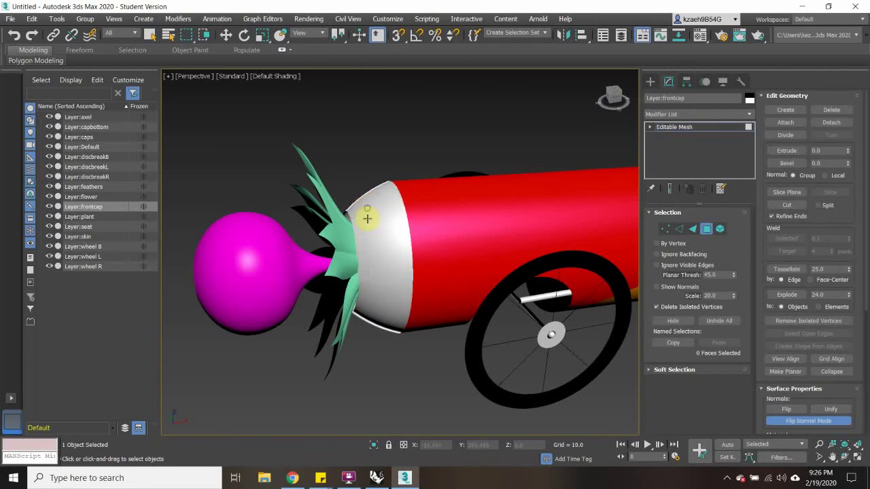
pyautogui.click(371, 321)
pyautogui.click(379, 256)
# Flip the normals of the black faces on the opposite side and underside of the front cap.
pyautogui.keyDown('alt'); pyautogui.moveTo(375, 254); pyautogui.dragTo(291, 263, button='middle'); pyautogui.keyUp('alt')
pyautogui.click(284, 257)
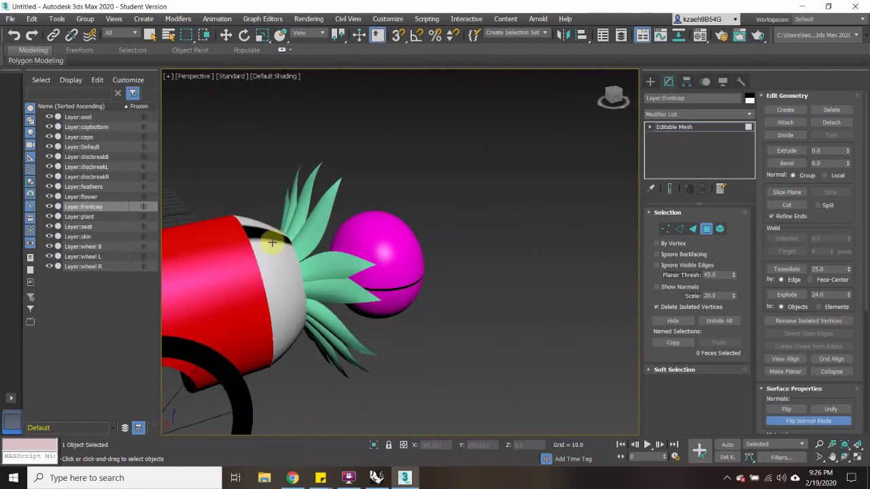
pyautogui.moveTo(262, 242)
pyautogui.keyDown('alt'); pyautogui.mouseDown(button='middle')
pyautogui.moveTo(258, 253)
pyautogui.moveTo(253, 233)
pyautogui.mouseUp(button='middle'); pyautogui.keyUp('alt')
pyautogui.click(247, 273)
pyautogui.click(244, 295)
pyautogui.click(246, 297)
pyautogui.click(242, 288)
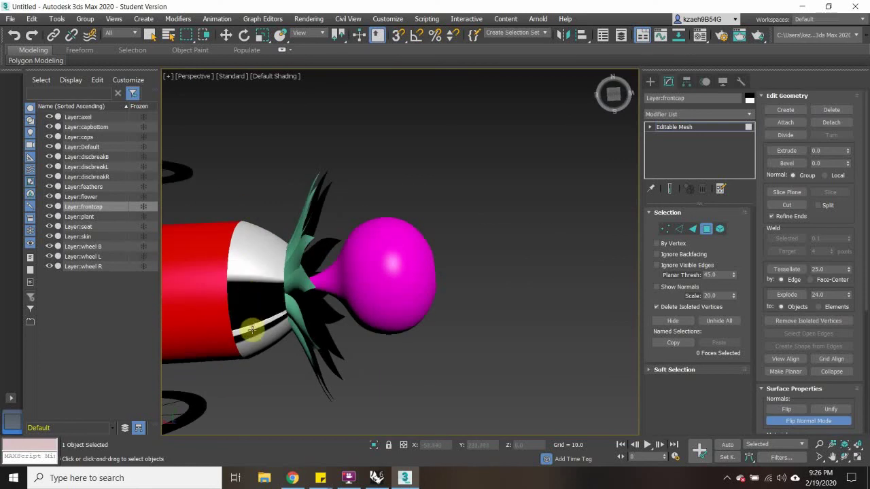
# Flip the front cap's remaining black face strips, check the cap from other angles and leave Flip Normals Mode.
pyautogui.scroll(3, 252, 334)
pyautogui.click(237, 291)
pyautogui.click(235, 281)
pyautogui.click(232, 268)
pyautogui.click(224, 236)
pyautogui.click(228, 244)
pyautogui.click(225, 232)
pyautogui.click(219, 215)
pyautogui.click(225, 319)
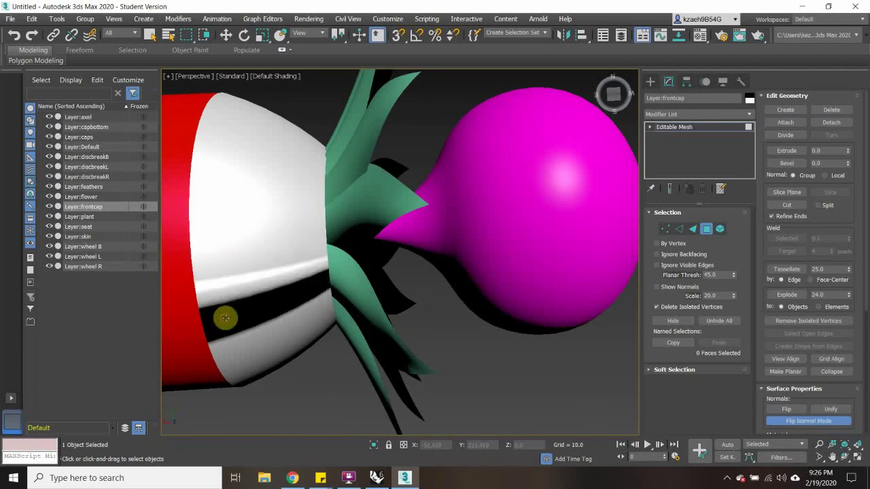
pyautogui.click(302, 291)
pyautogui.click(318, 277)
pyautogui.scroll(-5, 320, 277)
pyautogui.keyDown('alt'); pyautogui.moveTo(319, 277); pyautogui.dragTo(260, 204, button='middle'); pyautogui.keyUp('alt')
pyautogui.scroll(5, 278, 249)
pyautogui.scroll(-3, 278, 249)
pyautogui.keyDown('alt'); pyautogui.moveTo(397, 269); pyautogui.dragTo(307, 197, button='middle'); pyautogui.keyUp('alt')
pyautogui.rightClick(311, 201)
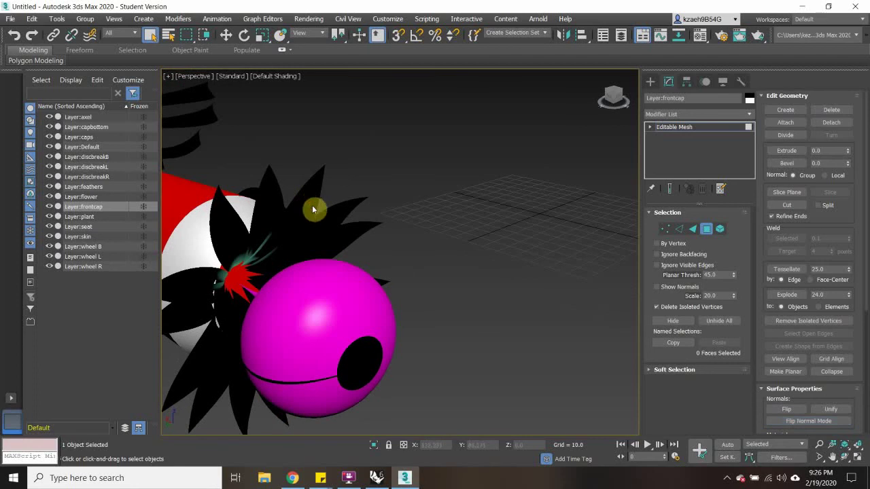
# Switch the front cap's mesh to Element level, select its whole shell and clear that selection.
pyautogui.scroll(-5, 307, 215)
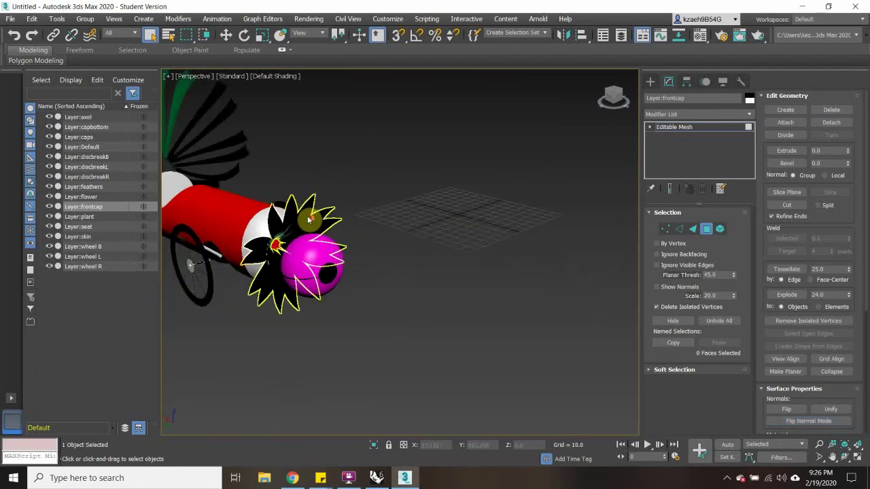
pyautogui.click(721, 231)
pyautogui.scroll(4, 316, 216)
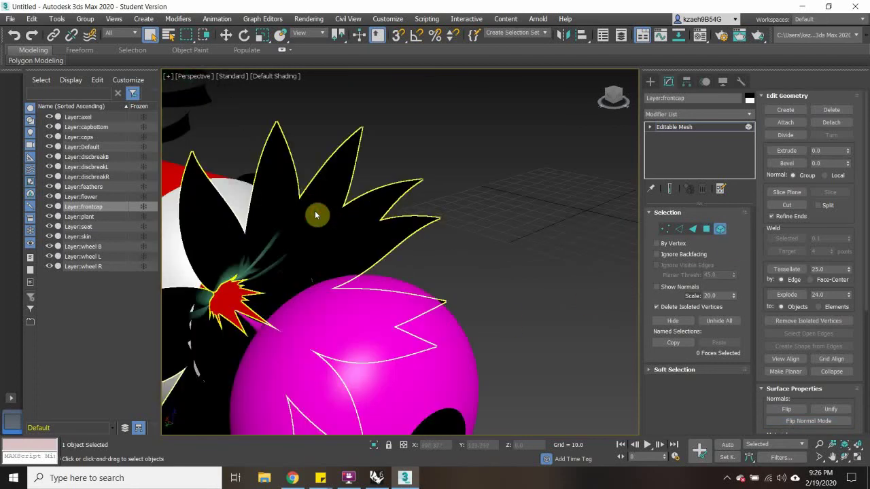
pyautogui.scroll(-4, 342, 221)
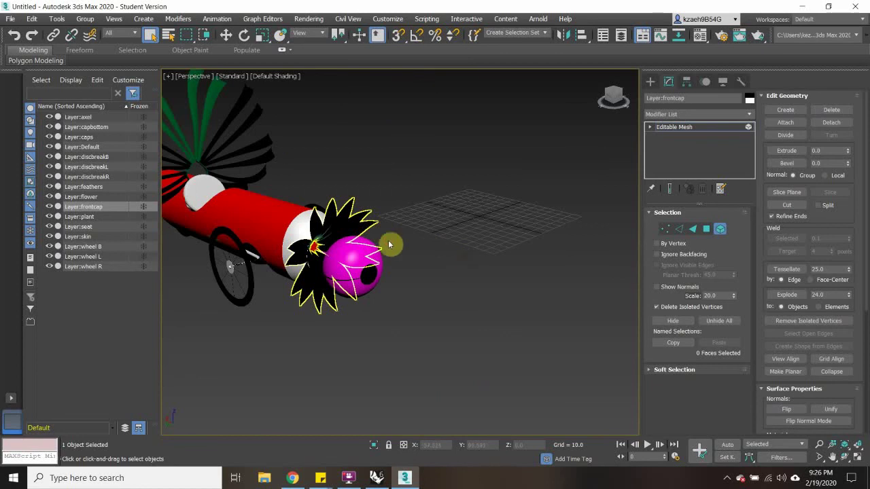
pyautogui.scroll(-3, 343, 224)
pyautogui.scroll(6, 481, 149)
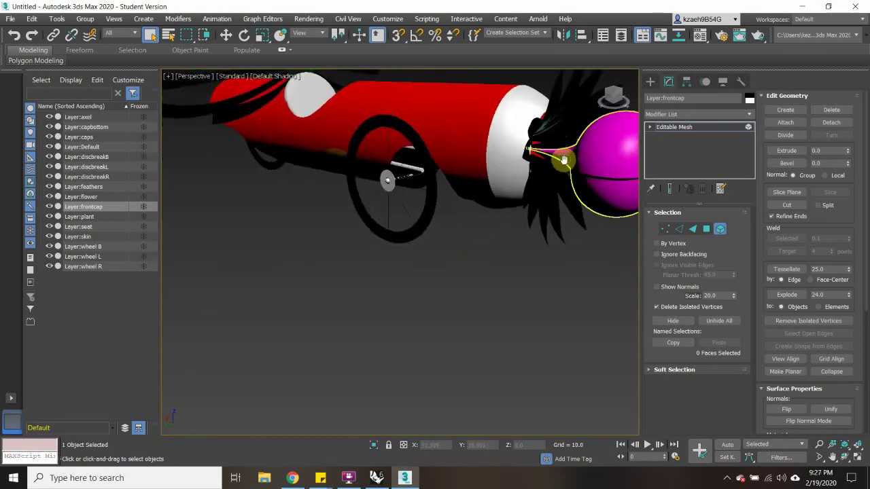
pyautogui.scroll(1, 555, 170)
pyautogui.keyDown('alt'); pyautogui.moveTo(555, 170); pyautogui.dragTo(502, 168, button='middle'); pyautogui.keyUp('alt')
pyautogui.click(480, 196)
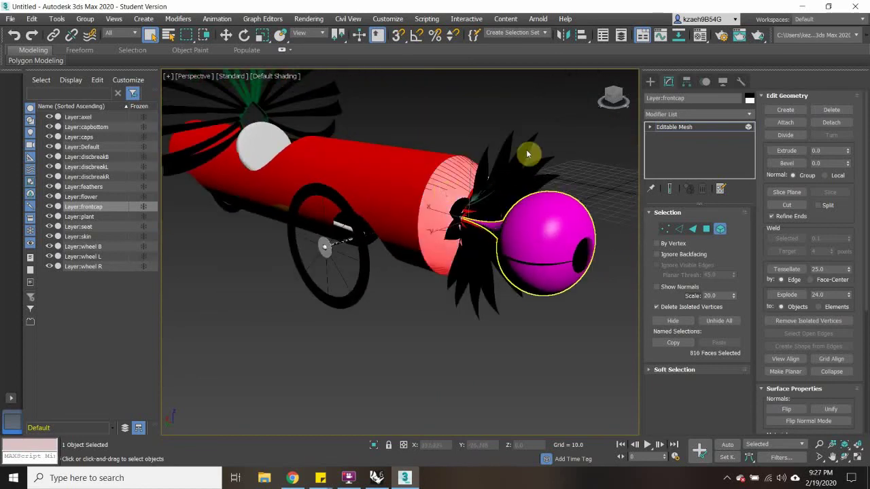
pyautogui.click(468, 117)
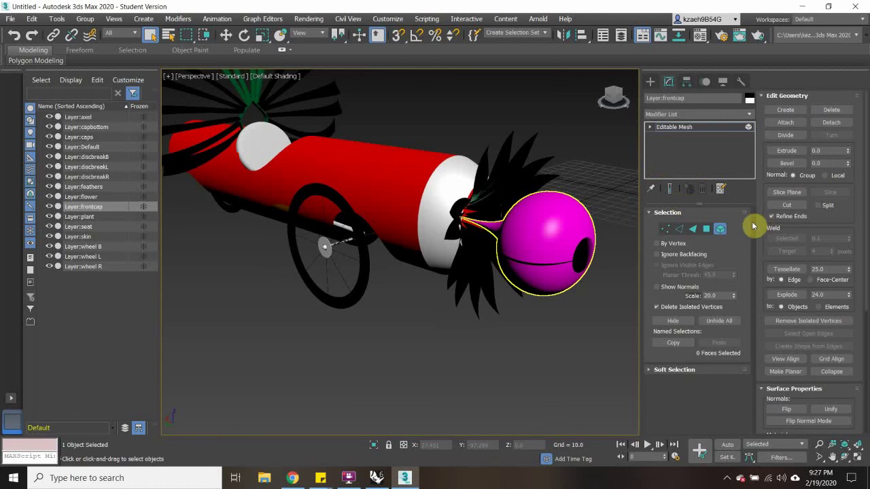
# Leave the front cap's Element level and select the mesh of the plant layer behind the flower.
pyautogui.click(675, 127)
pyautogui.click(674, 127)
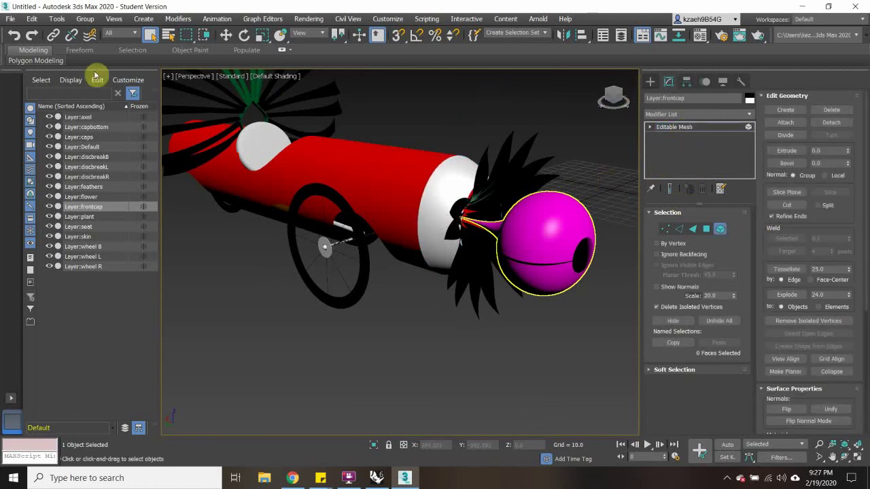
pyautogui.click(28, 59)
pyautogui.click(544, 103)
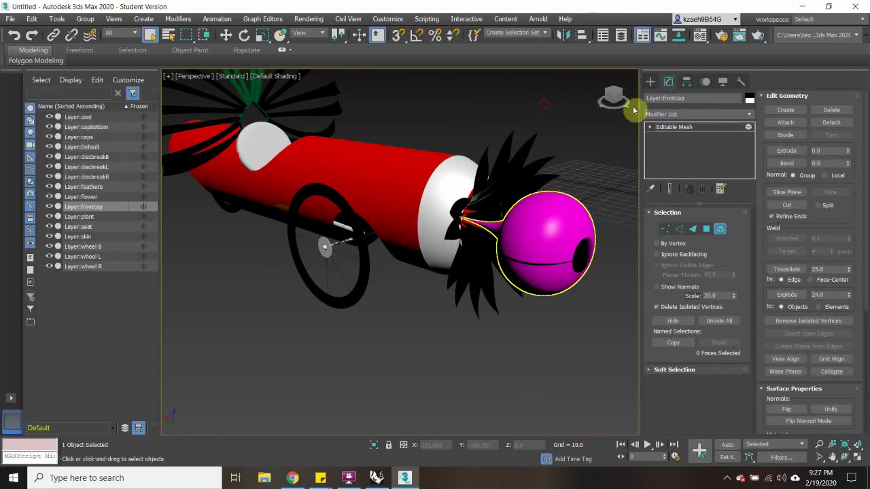
pyautogui.click(686, 129)
pyautogui.click(520, 153)
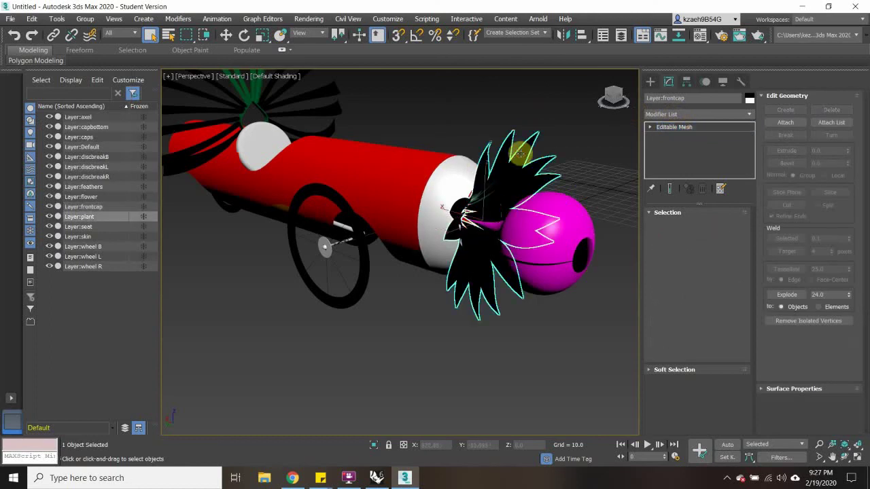
# Flip the normals of the plant mesh's black leaves all around the flower using Flip Normal Mode at Polygon level.
pyautogui.rightClick(520, 153)
pyautogui.click(485, 64)
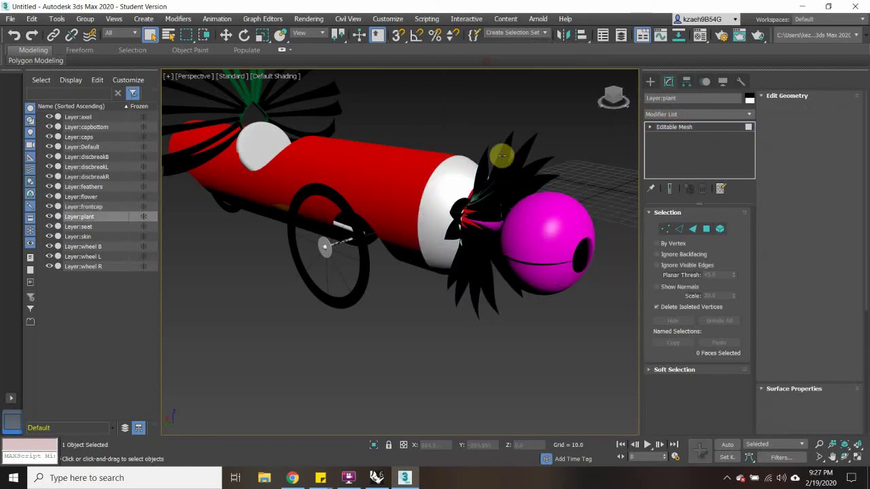
pyautogui.click(503, 155)
pyautogui.click(536, 166)
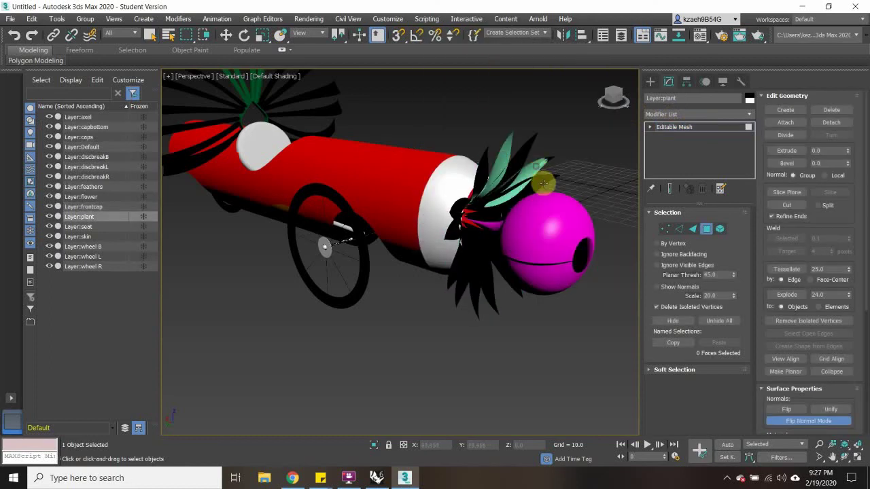
pyautogui.moveTo(490, 212); pyautogui.dragTo(374, 166, button='middle')
pyautogui.keyDown('alt'); pyautogui.moveTo(337, 186); pyautogui.dragTo(387, 187, button='middle'); pyautogui.keyUp('alt')
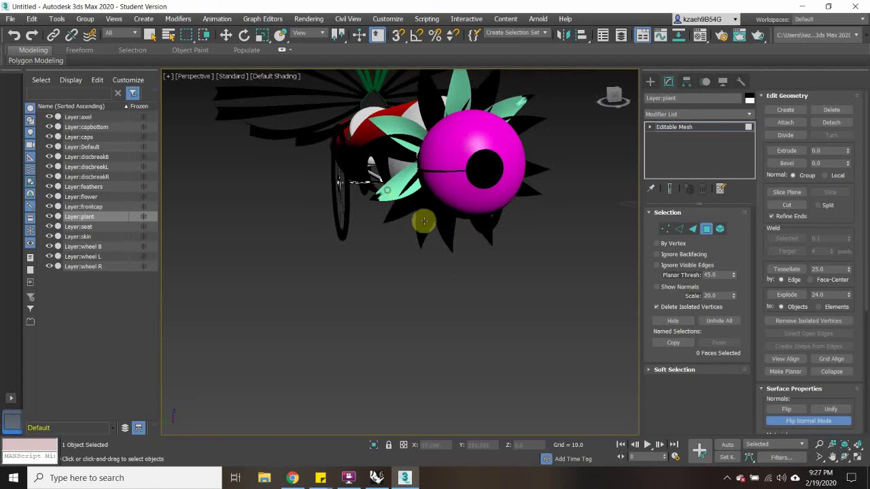
pyautogui.keyDown('alt'); pyautogui.moveTo(422, 228); pyautogui.dragTo(586, 217, button='middle'); pyautogui.keyUp('alt')
pyautogui.scroll(4, 500, 187)
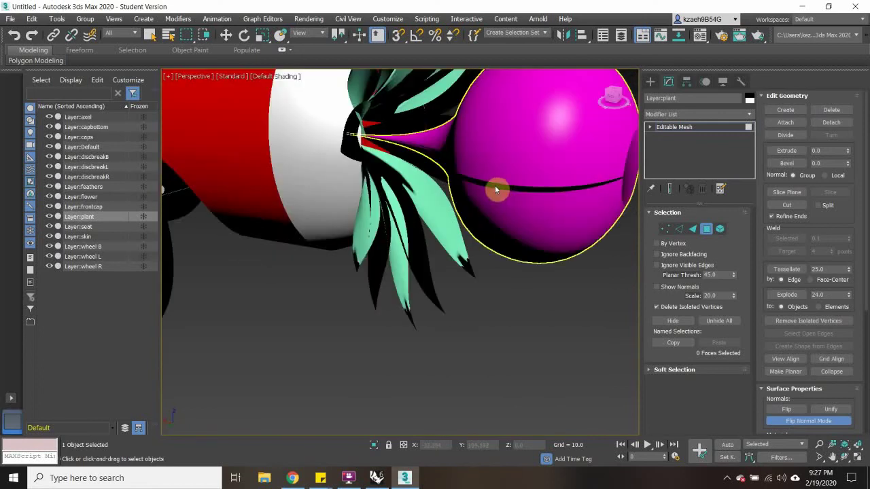
# Check the flipped leaves from the car's other side and leave Flip Normal Mode on the plant mesh.
pyautogui.scroll(-5, 526, 174)
pyautogui.keyDown('alt'); pyautogui.moveTo(561, 266); pyautogui.dragTo(389, 297, button='middle'); pyautogui.keyUp('alt')
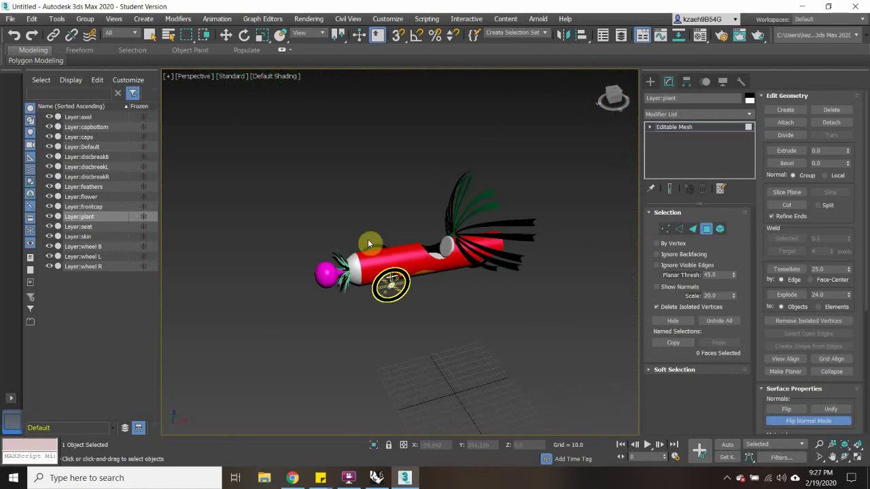
pyautogui.click(383, 260)
pyautogui.scroll(4, 383, 260)
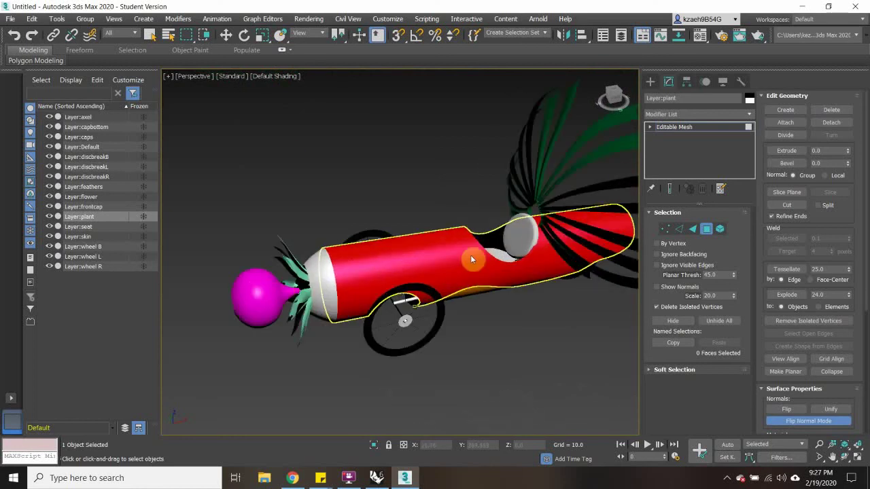
pyautogui.click(668, 127)
pyautogui.press('w')
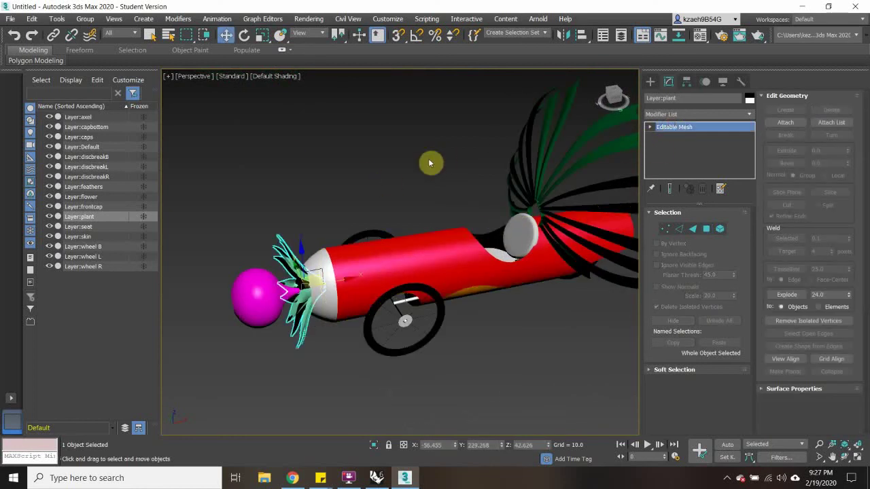
pyautogui.click(687, 127)
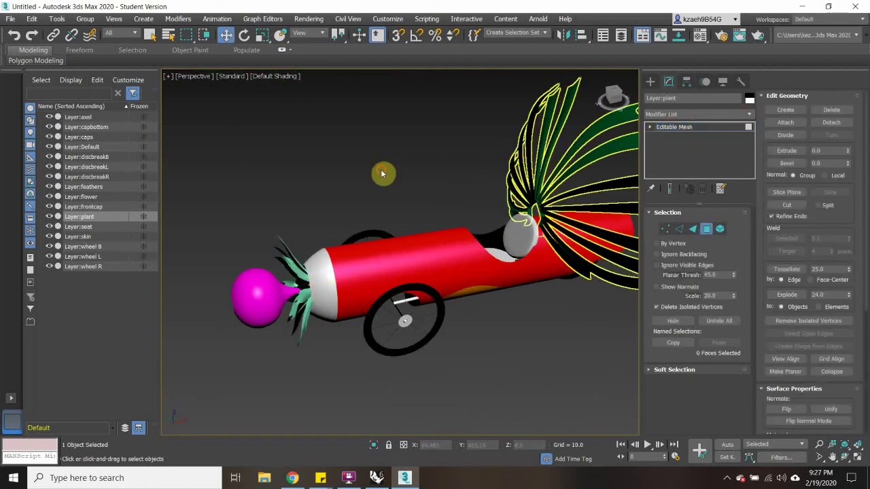
pyautogui.scroll(-5, 383, 174)
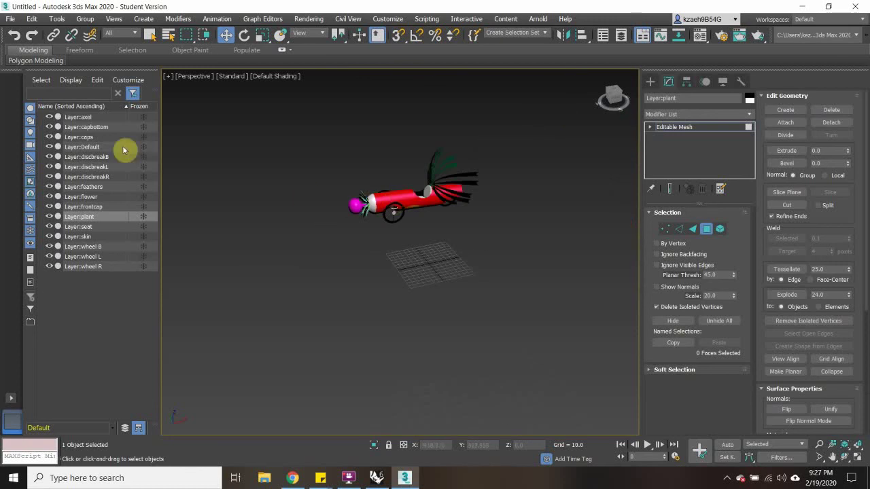
# Select the capbottom, discbreakB, feathers, seat and wheel B layers in turn to locate their parts, and clear the selection.
pyautogui.click(87, 126)
pyautogui.click(89, 156)
pyautogui.click(88, 186)
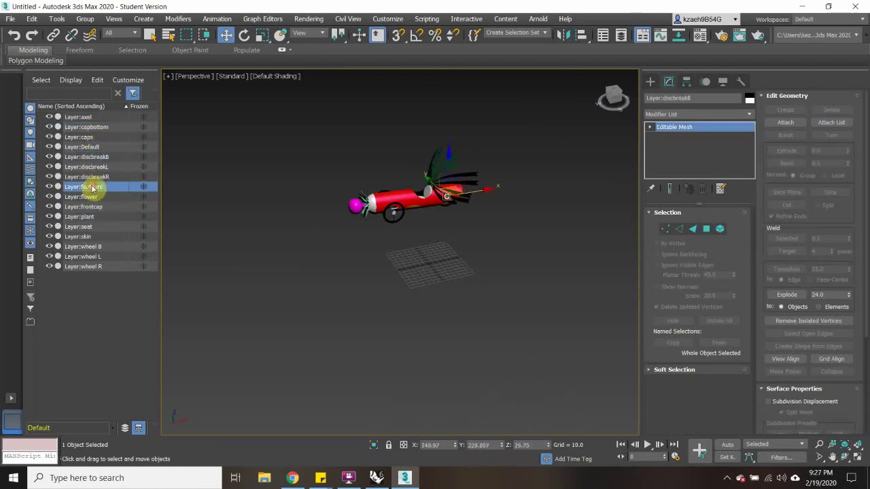
pyautogui.click(96, 226)
pyautogui.click(98, 246)
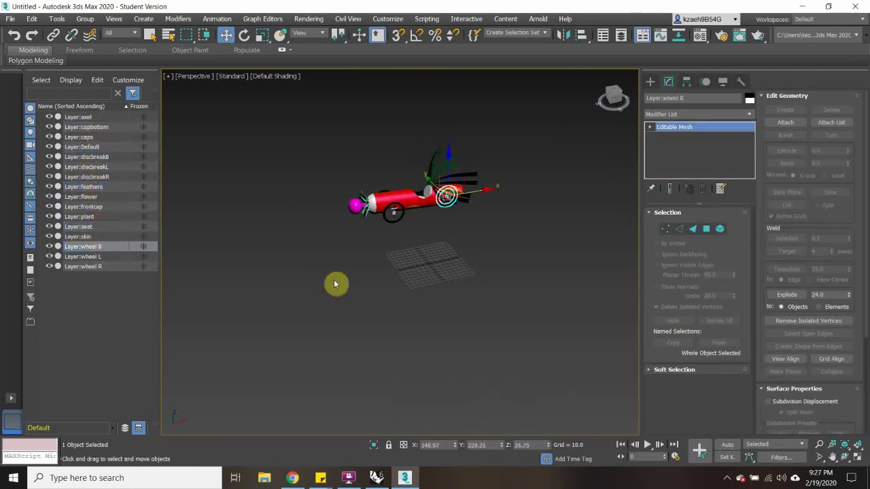
pyautogui.click(387, 286)
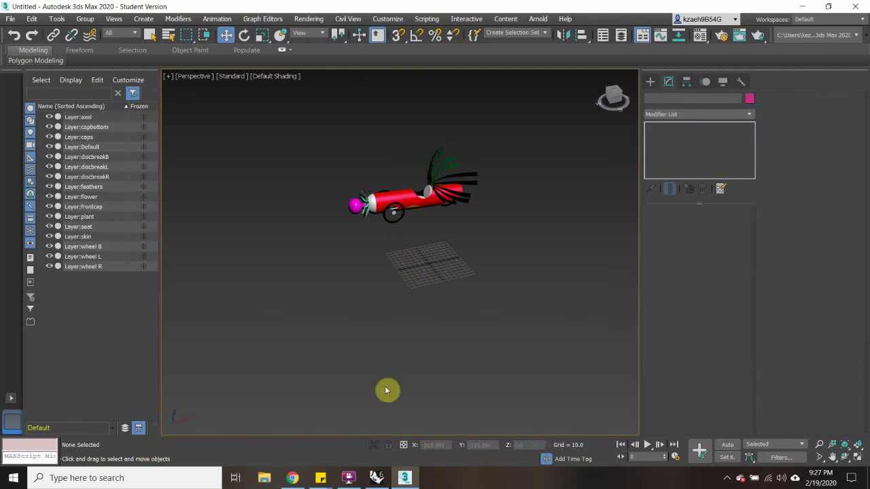
pyautogui.scroll(-3, 472, 316)
pyautogui.scroll(2, 471, 316)
pyautogui.scroll(4, 379, 180)
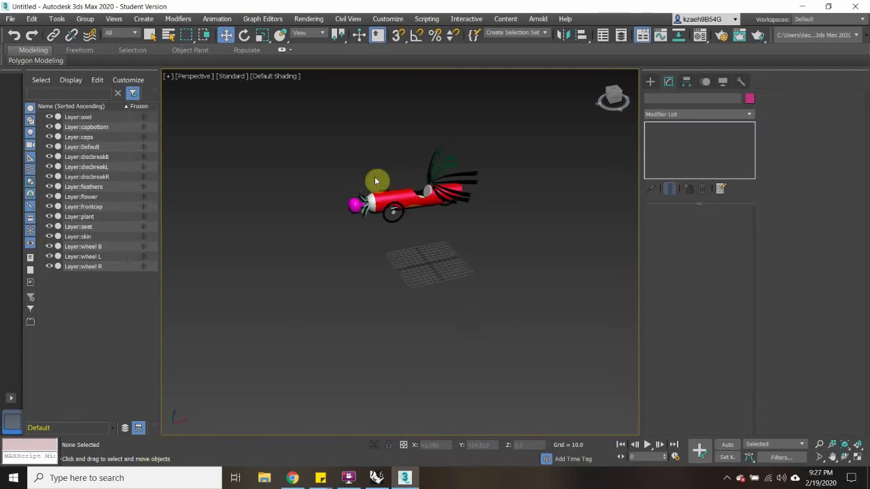
pyautogui.scroll(2, 378, 180)
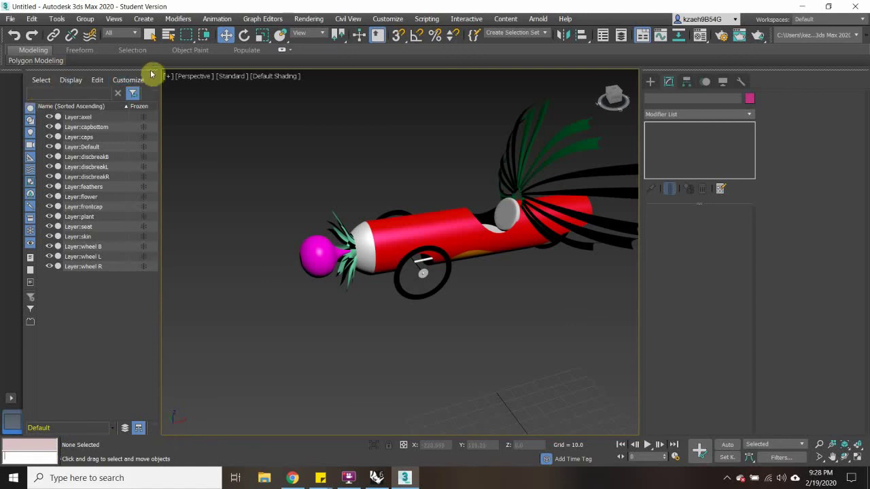
# Undock the Scene Explorer, shrink it to a small floating window and place it beside the car over the viewport.
pyautogui.moveTo(151, 74); pyautogui.dragTo(153, 102)
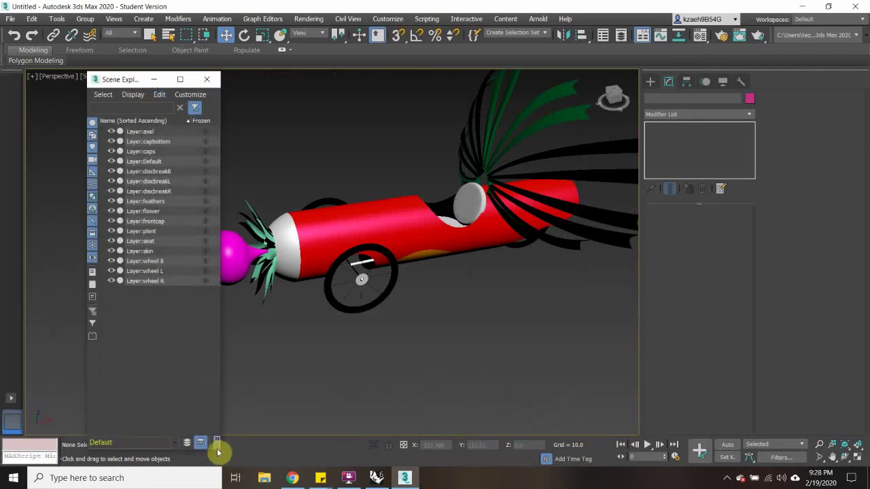
pyautogui.moveTo(220, 450); pyautogui.dragTo(178, 218)
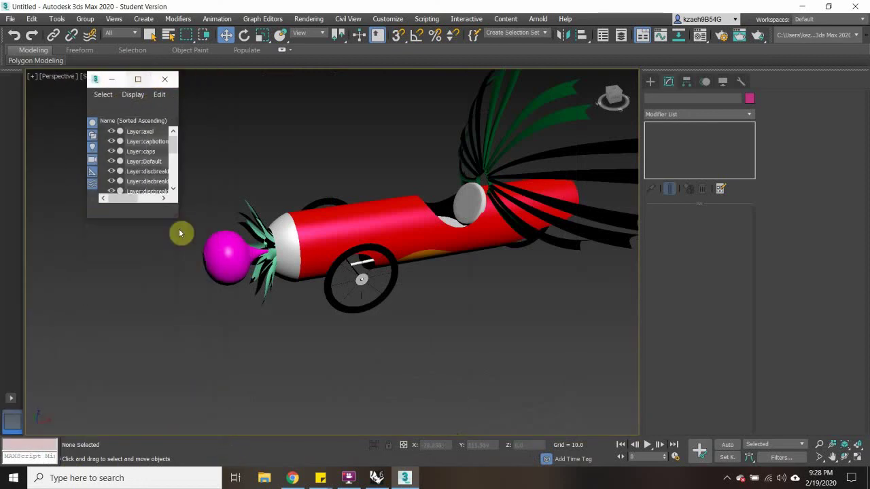
pyautogui.moveTo(178, 218); pyautogui.dragTo(196, 315)
pyautogui.click(100, 80)
pyautogui.click(125, 80)
pyautogui.moveTo(103, 78); pyautogui.dragTo(25, 83)
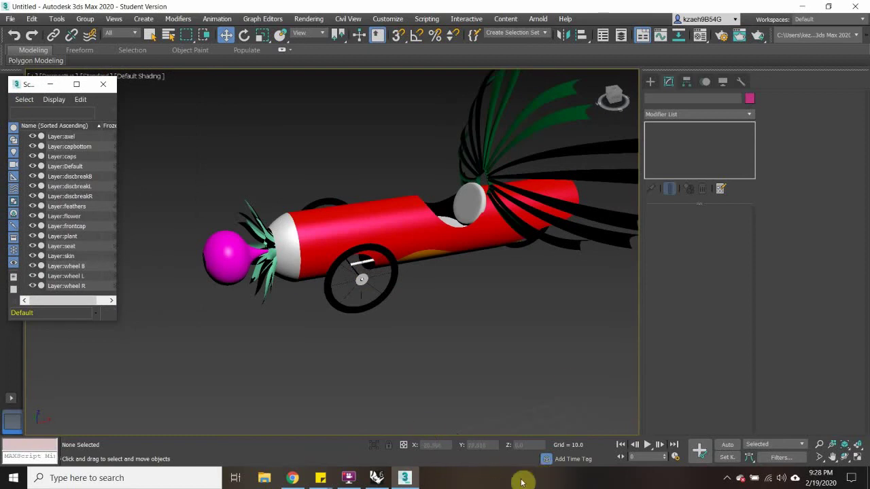
# Try restoring the maximized application window and stretching it to fit the screen.
pyautogui.click(828, 5)
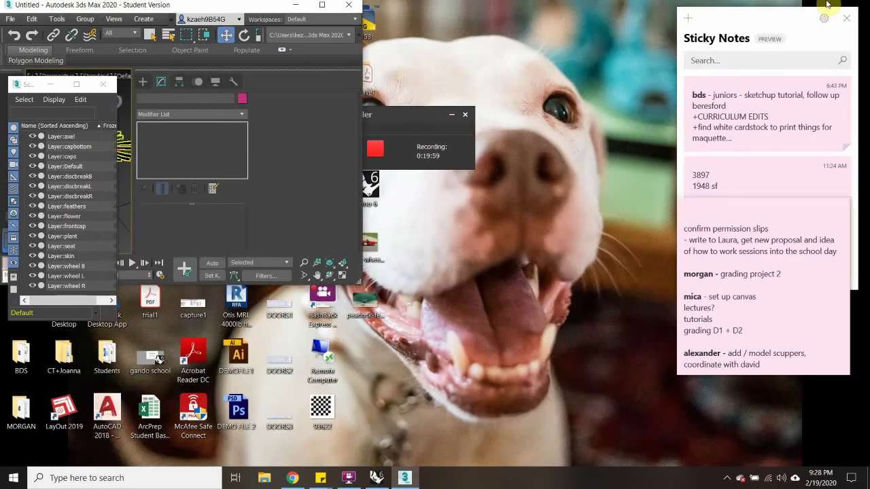
pyautogui.moveTo(362, 283); pyautogui.dragTo(855, 466)
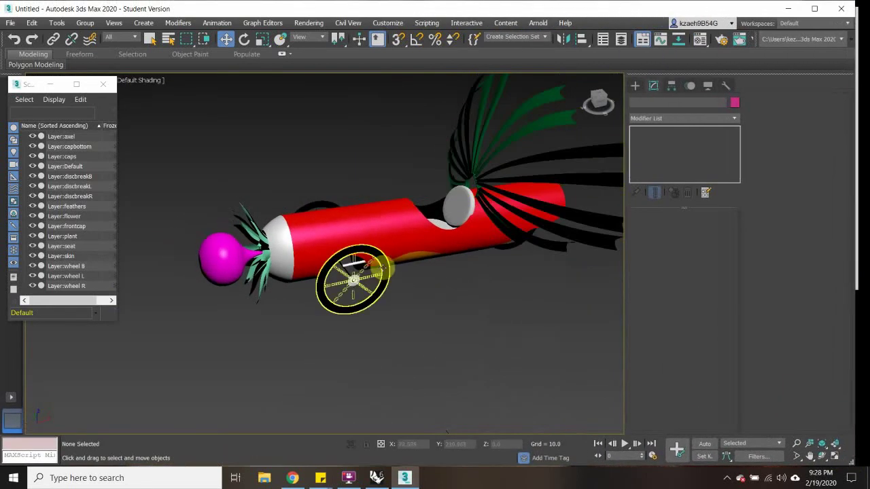
pyautogui.scroll(-3, 421, 282)
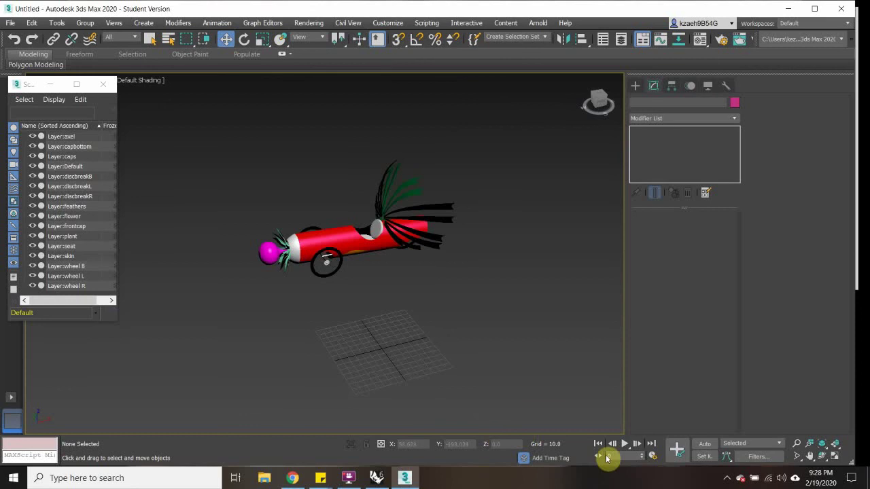
pyautogui.click(705, 456)
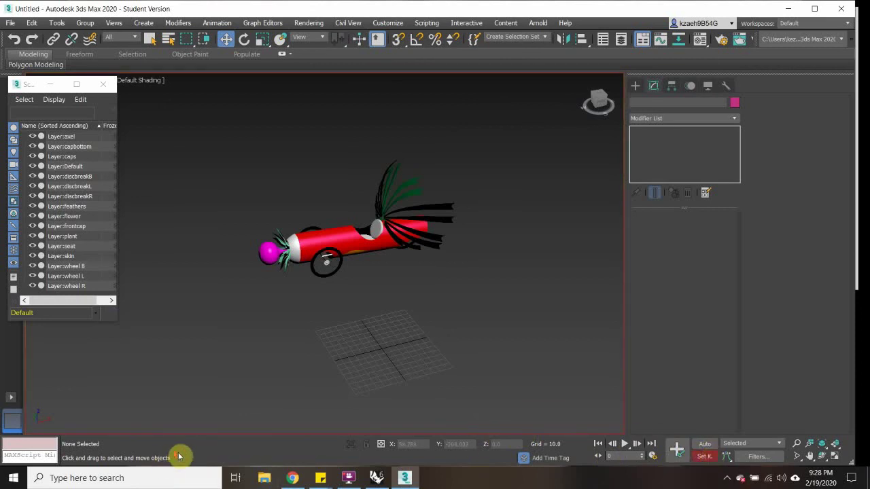
pyautogui.moveTo(856, 271); pyautogui.dragTo(817, 284)
pyautogui.click(779, 7)
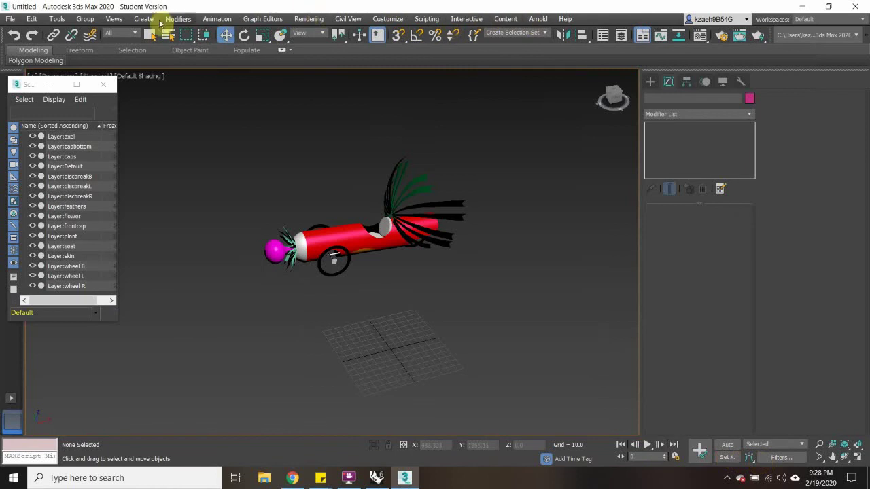
# Examine the Safe Frames options in the Viewport Configuration and cancel without changes.
pyautogui.click(114, 18)
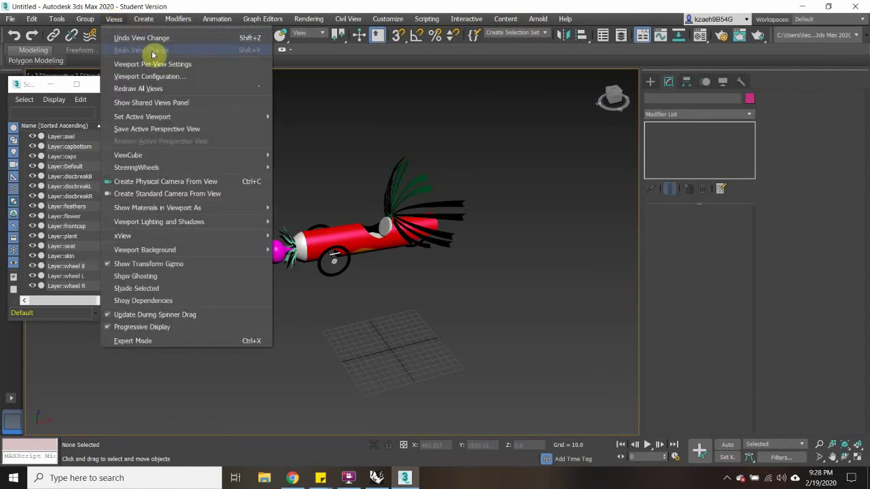
pyautogui.click(162, 77)
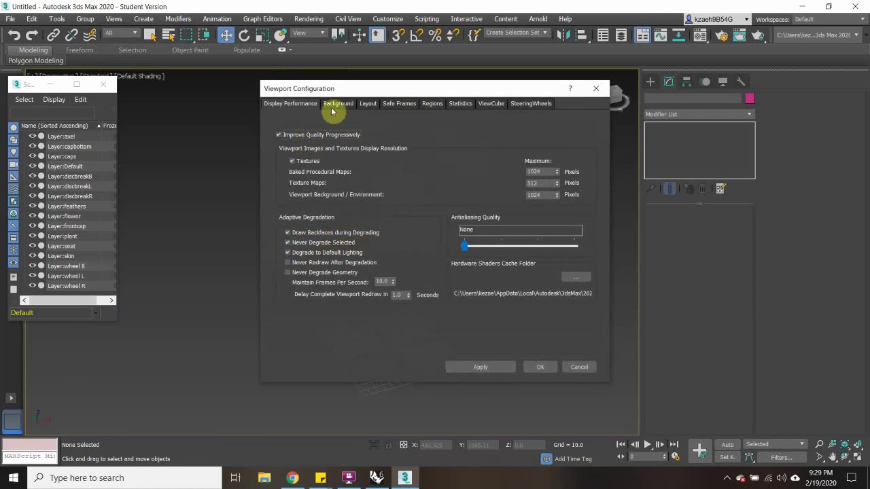
pyautogui.click(397, 104)
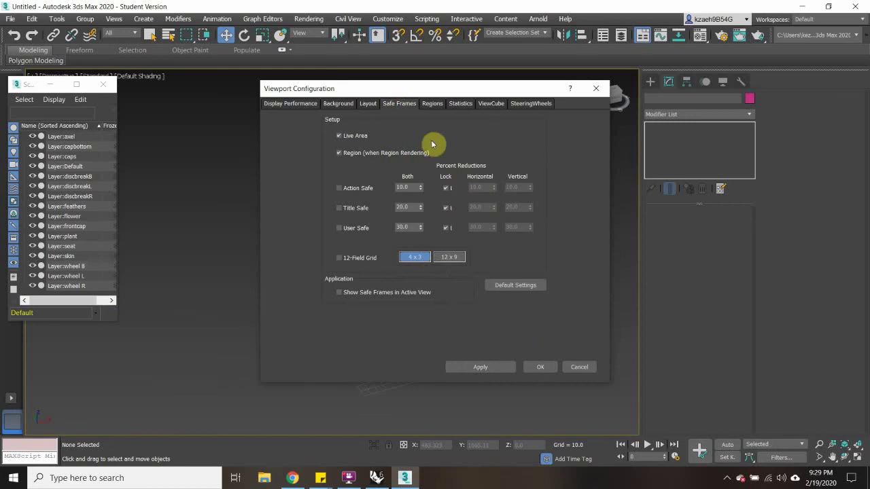
pyautogui.click(577, 366)
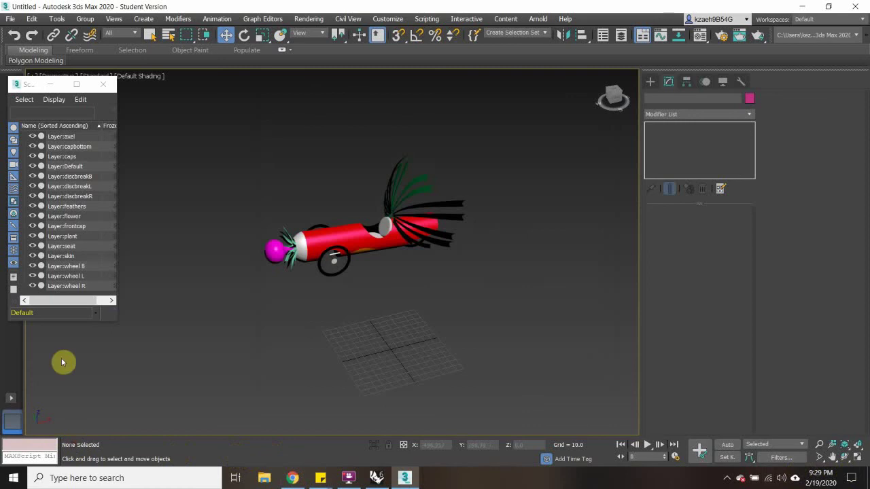
# In Render Setup, set the time output to Active Time Segment and the area to render to Selected, and close it.
pyautogui.click(208, 21)
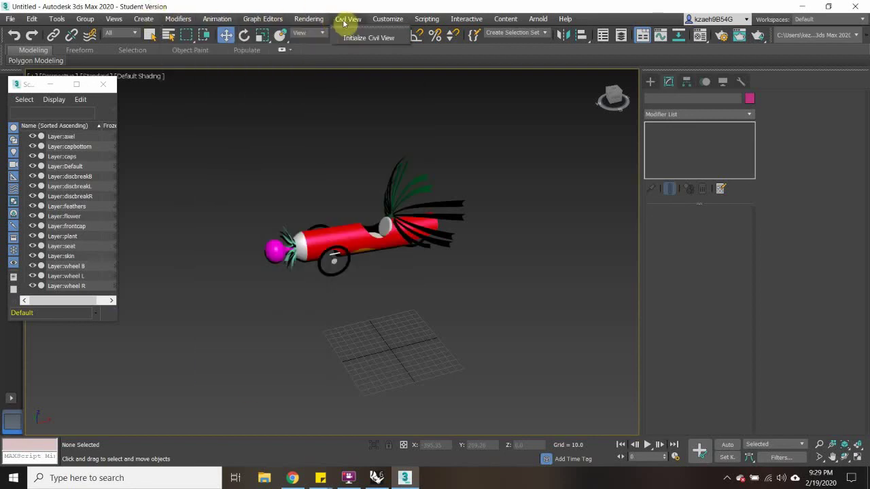
pyautogui.click(309, 18)
pyautogui.click(321, 74)
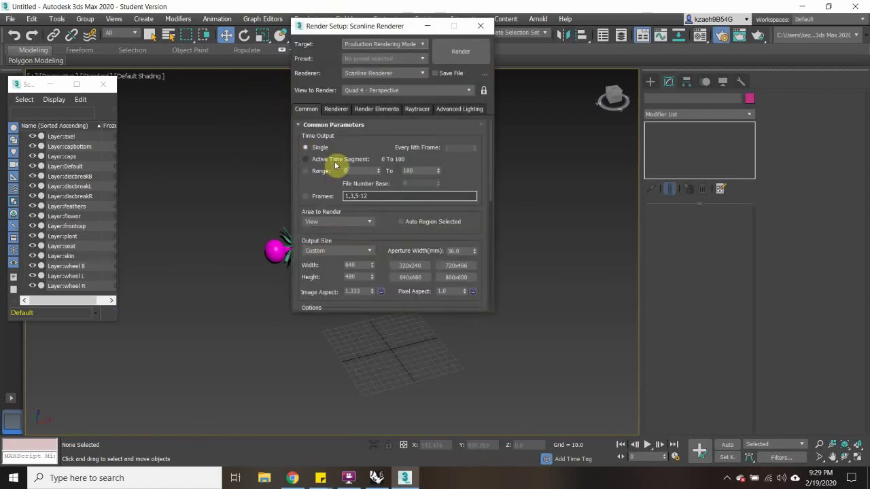
pyautogui.click(314, 161)
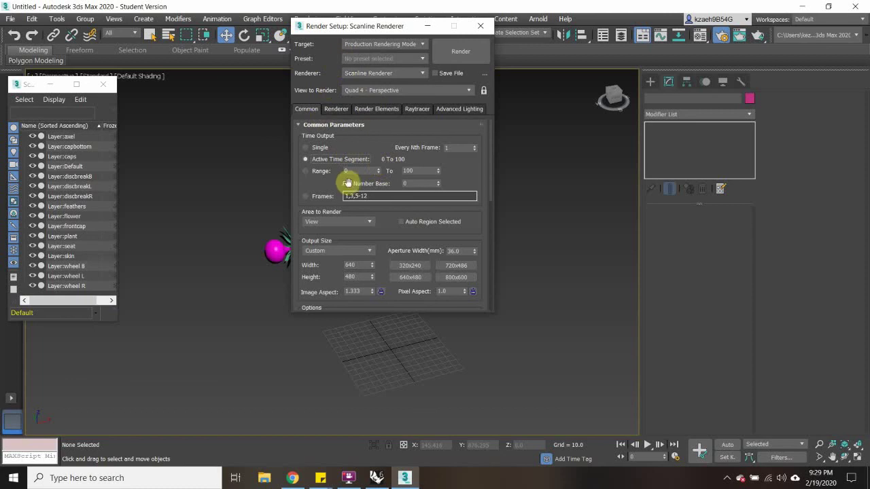
pyautogui.scroll(-3, 348, 182)
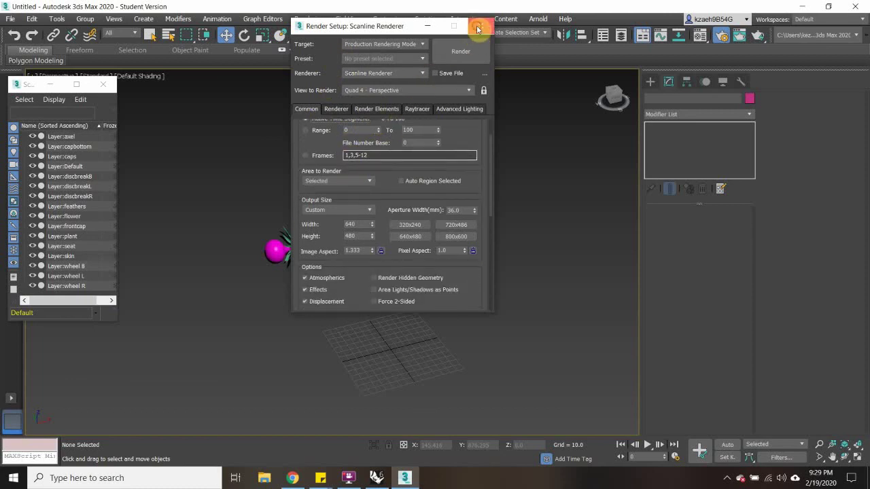
pyautogui.click(478, 27)
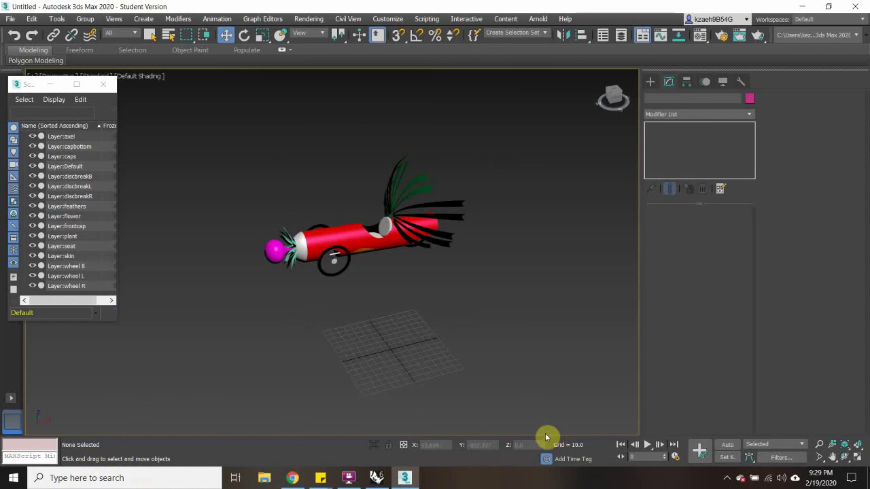
pyautogui.click(570, 461)
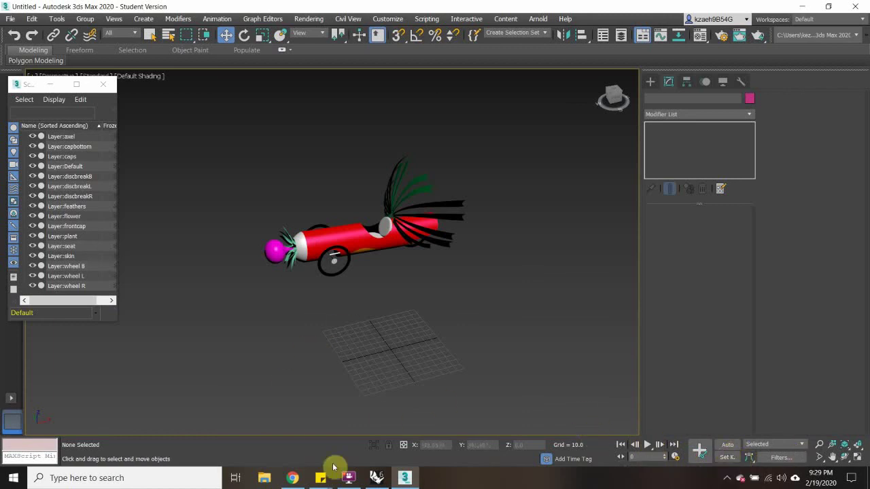
# Switch to Chrome, search for "show timeline 3ds max" in a new window and open Autodesk's article on the missing Timeline and Track Bar.
pyautogui.click(292, 478)
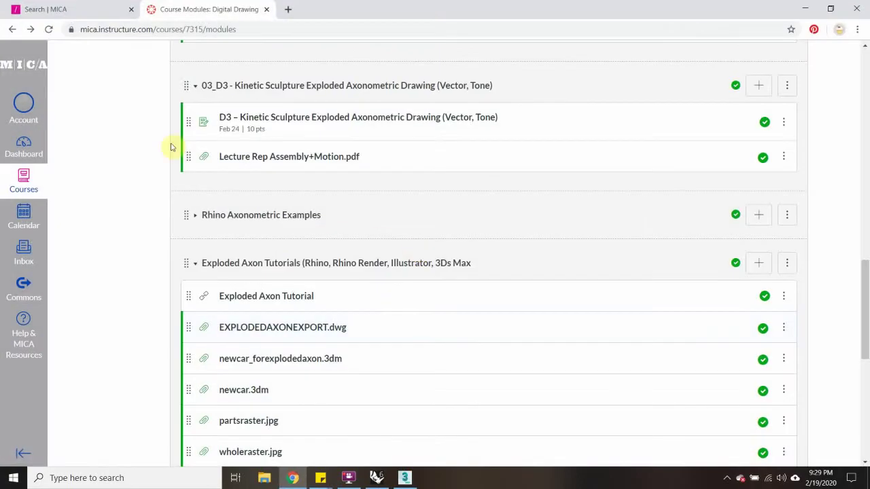
pyautogui.hotkey('ctrl', 'n')
pyautogui.write('show tim')
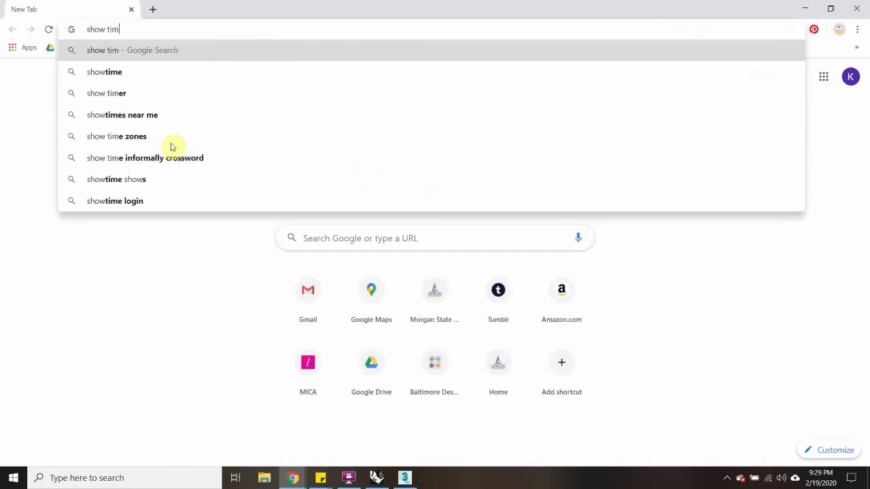
pyautogui.write('eline 3ds max')
pyautogui.press('Return')
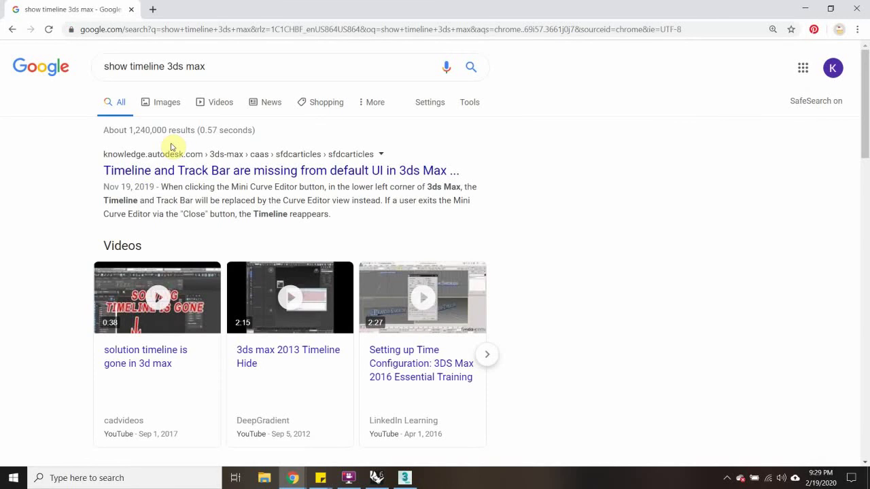
pyautogui.click(180, 170)
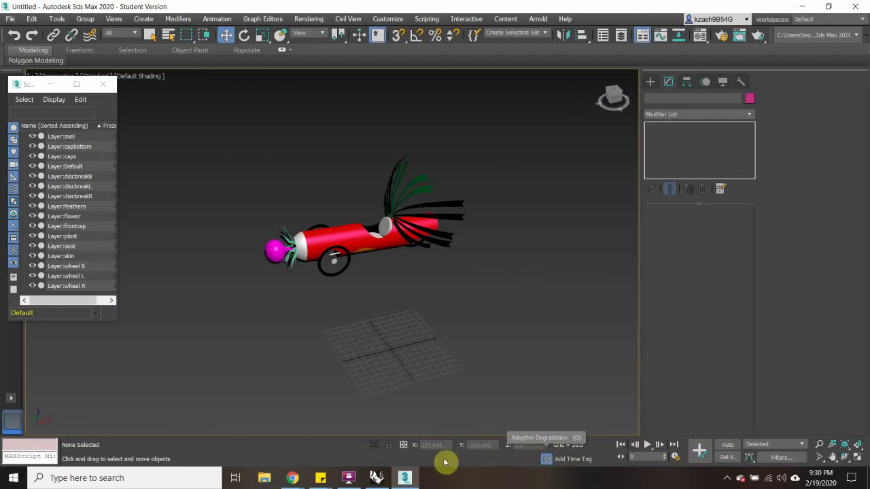
# Read the article's causes and its Enable Show Track Bar solution in Chrome, and return to 3ds Max.
pyautogui.moveTo(292, 478)
pyautogui.click(355, 433)
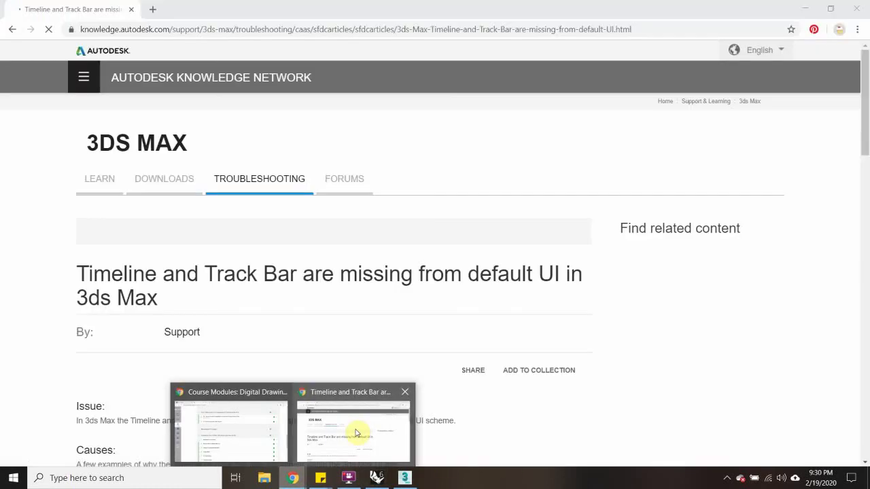
pyautogui.scroll(-5, 312, 309)
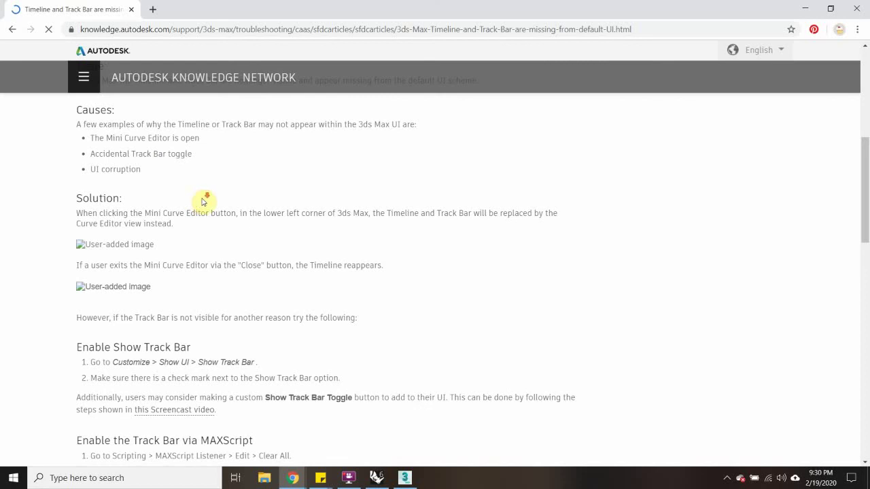
pyautogui.scroll(-2, 203, 201)
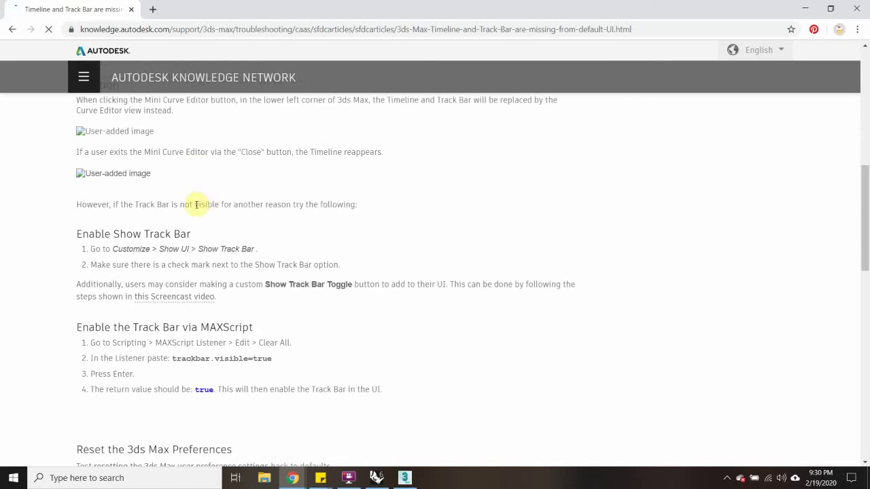
pyautogui.click(804, 9)
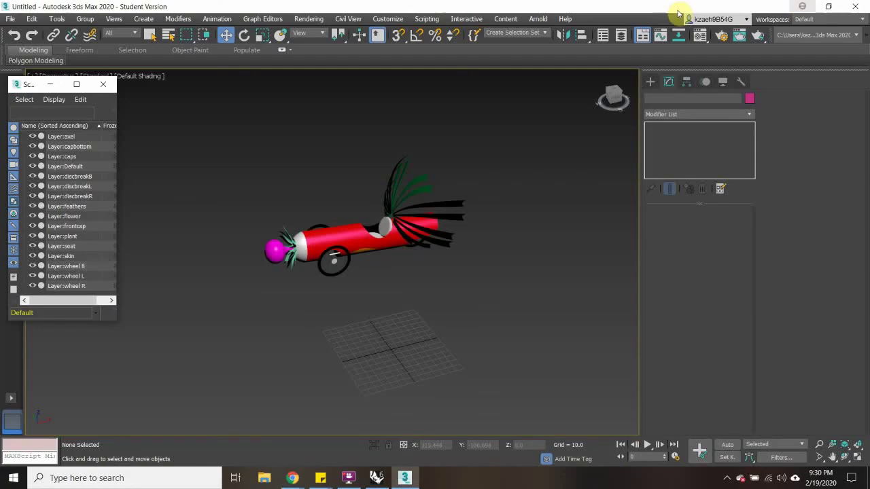
# Try twice to turn on the Show Track Bar option of the user interface.
pyautogui.click(397, 19)
pyautogui.moveTo(476, 104)
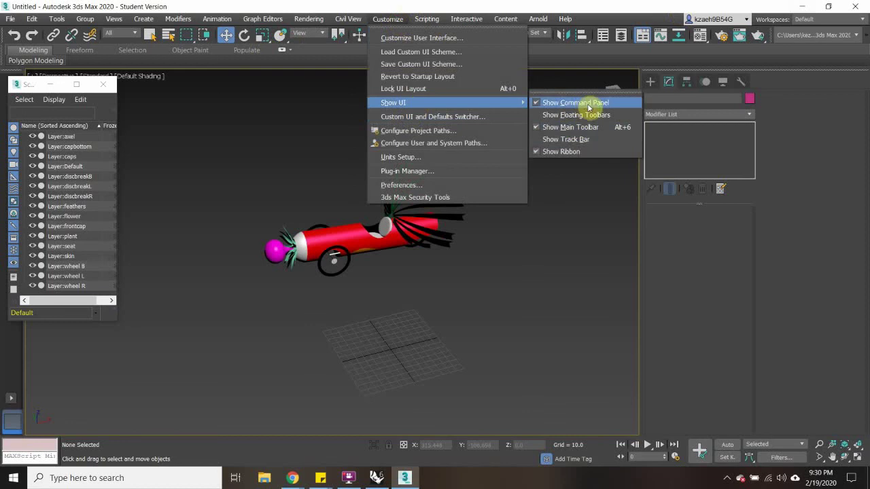
pyautogui.click(575, 141)
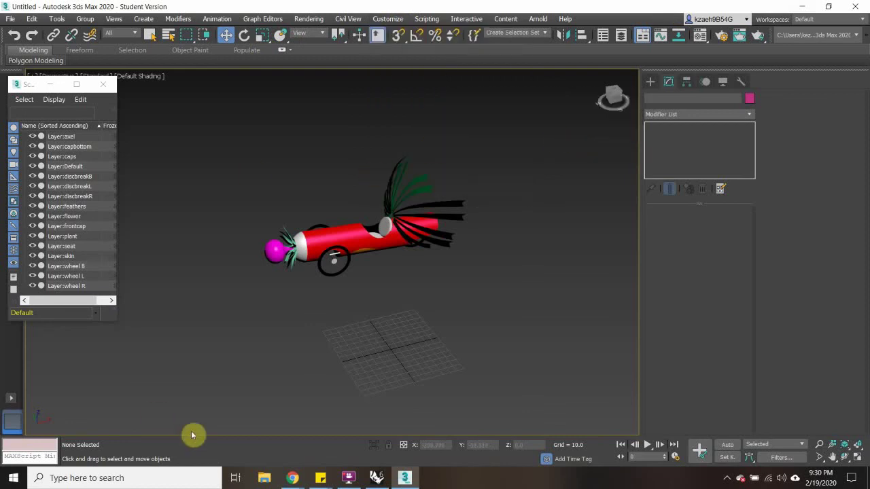
pyautogui.click(381, 18)
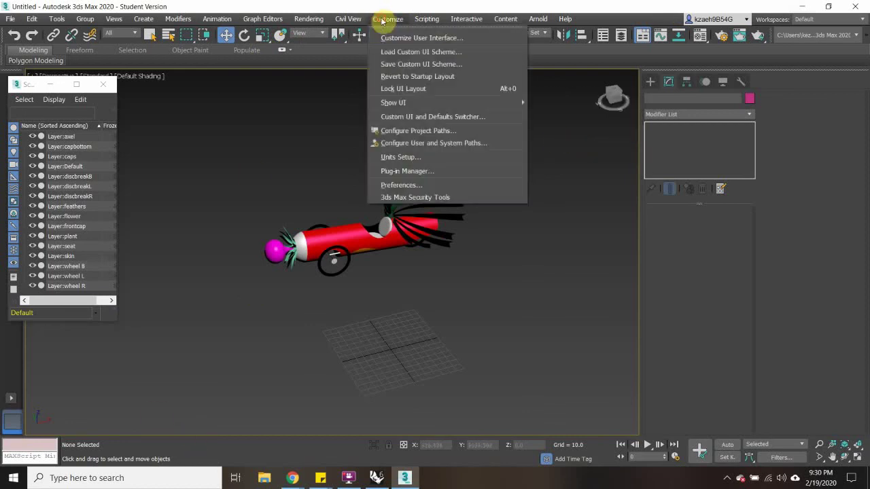
pyautogui.moveTo(450, 102)
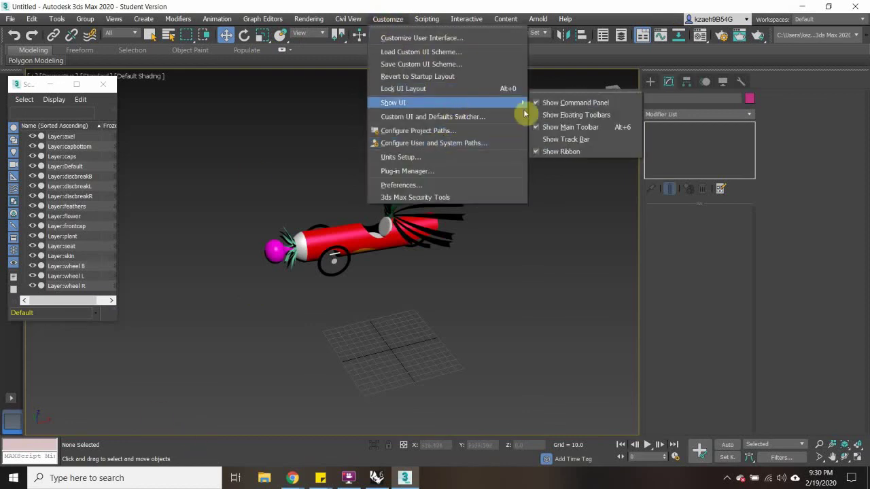
pyautogui.click(539, 140)
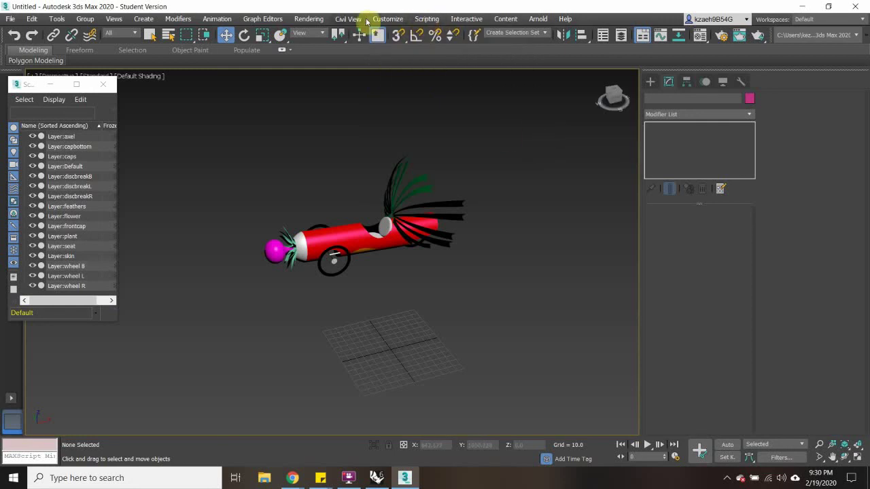
# Revert the user interface to the startup layout, accepting the loss of this session's layout changes.
pyautogui.click(387, 19)
pyautogui.moveTo(442, 107)
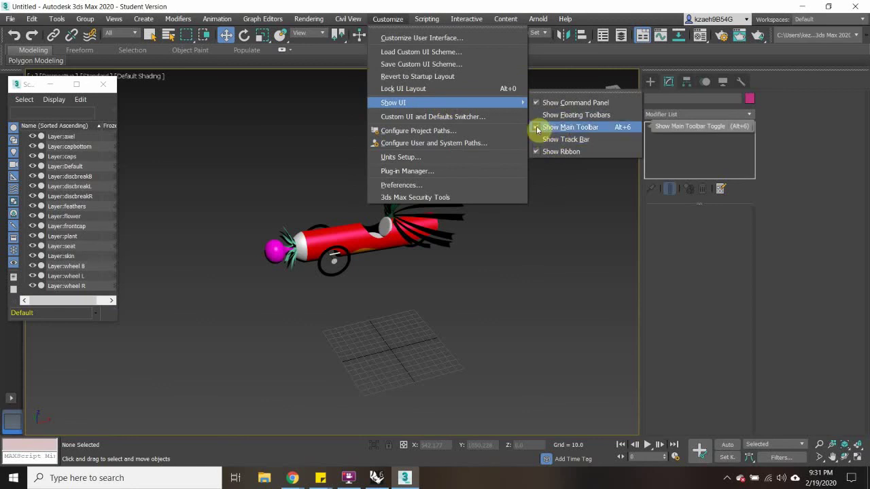
pyautogui.click(417, 77)
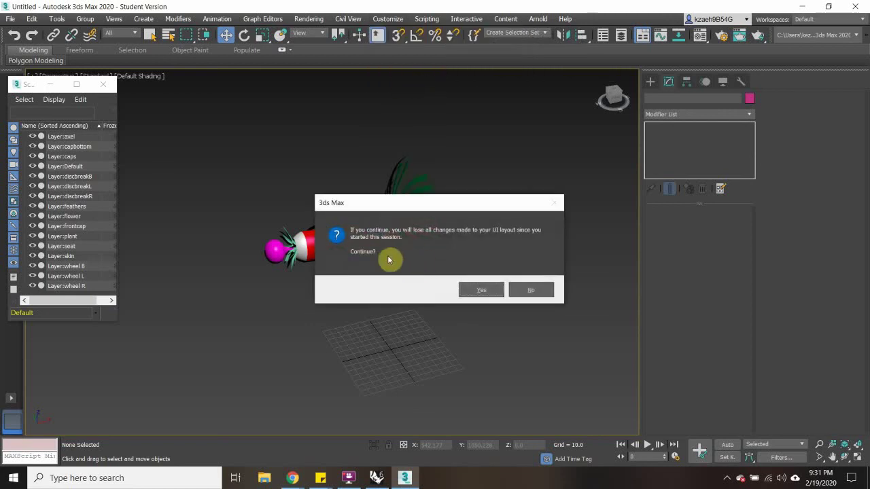
pyautogui.click(482, 291)
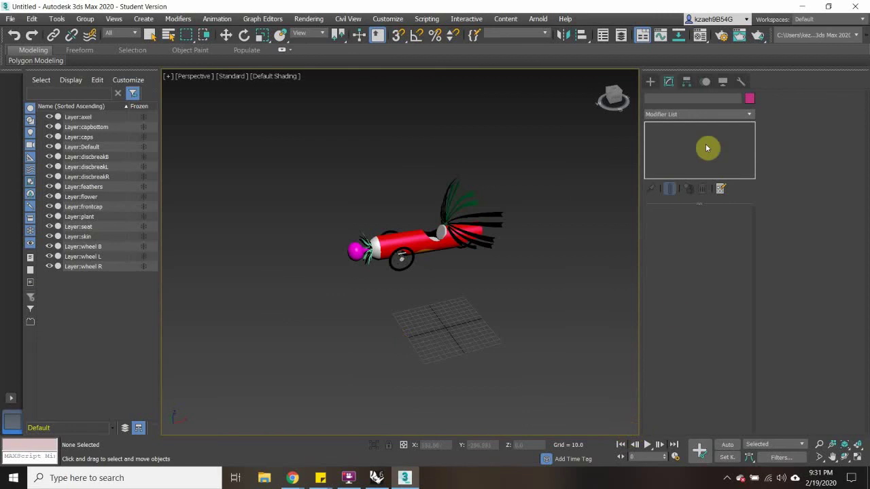
# Narrow the command panel to a single column and undock the Scene Explorer as a floating window over the viewport.
pyautogui.moveTo(640, 125); pyautogui.dragTo(766, 120)
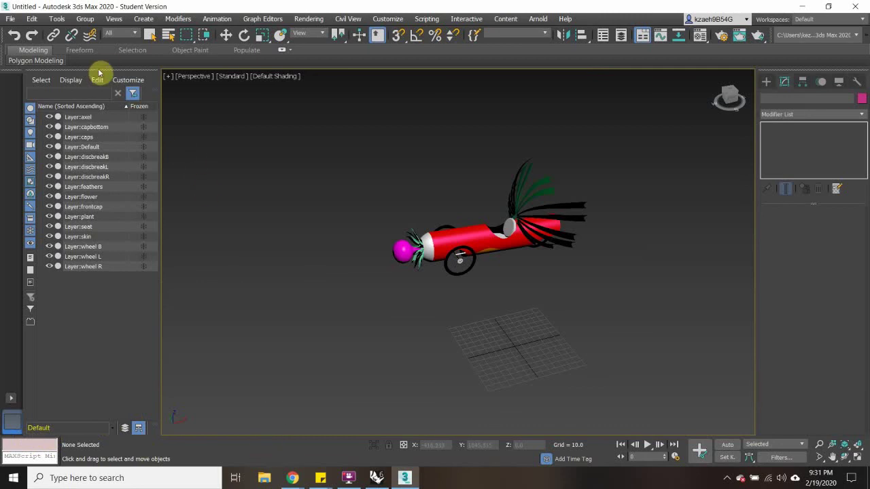
pyautogui.moveTo(91, 80)
pyautogui.mouseDown()
pyautogui.moveTo(85, 95)
pyautogui.moveTo(163, 145)
pyautogui.moveTo(79, 87)
pyautogui.mouseUp()
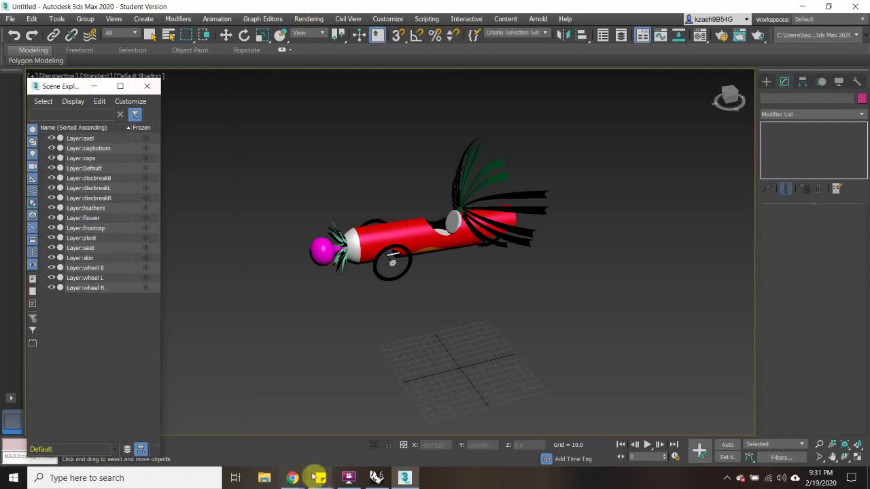
# Switch back to the Autodesk article in Chrome and examine its MAXScript and preference reset solutions.
pyautogui.moveTo(292, 475)
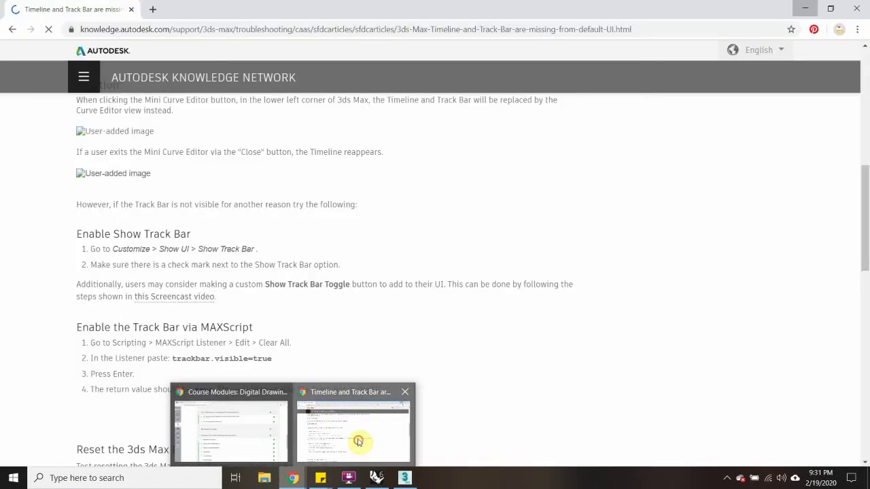
pyautogui.click(361, 445)
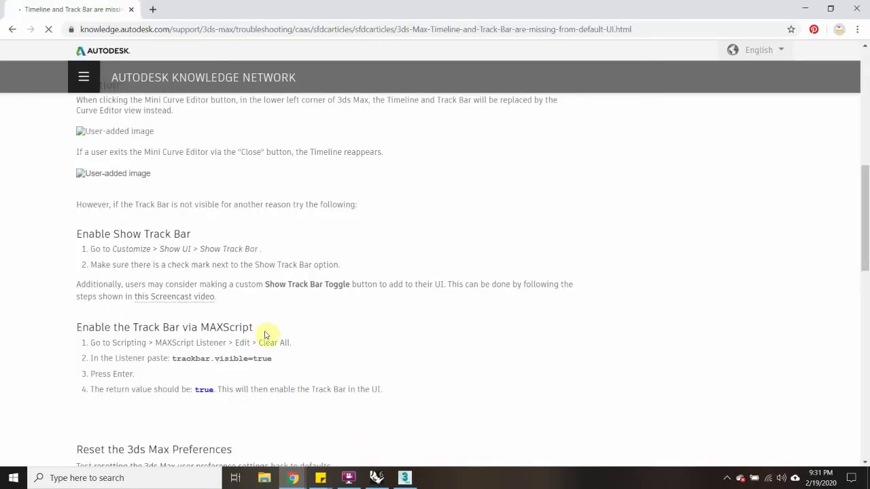
pyautogui.scroll(-2, 265, 334)
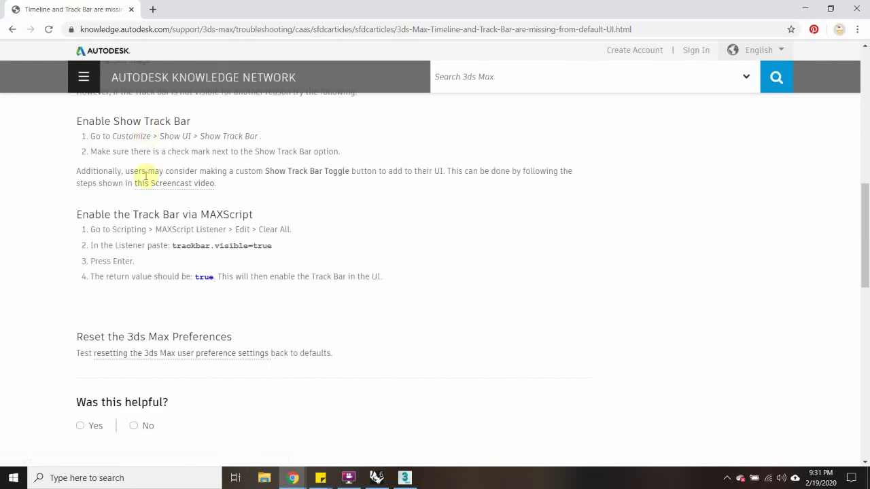
# Rate the article as not helpful, choosing incorrect, incomplete, or confusing information as the reason, and dismiss the survey invitation.
pyautogui.click(134, 426)
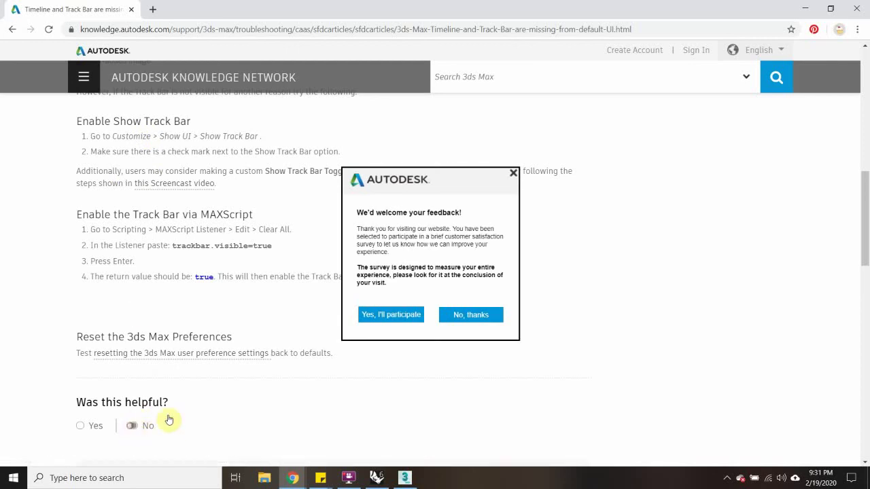
pyautogui.click(512, 177)
pyautogui.scroll(-3, 245, 328)
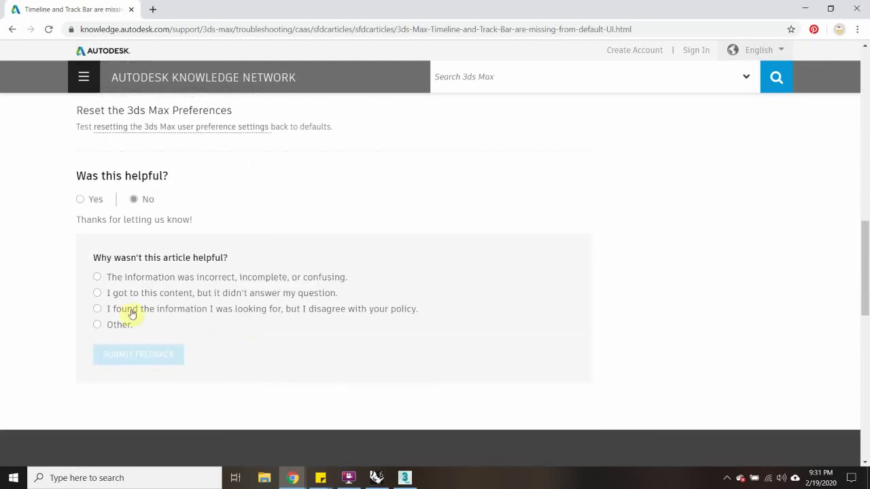
pyautogui.click(97, 278)
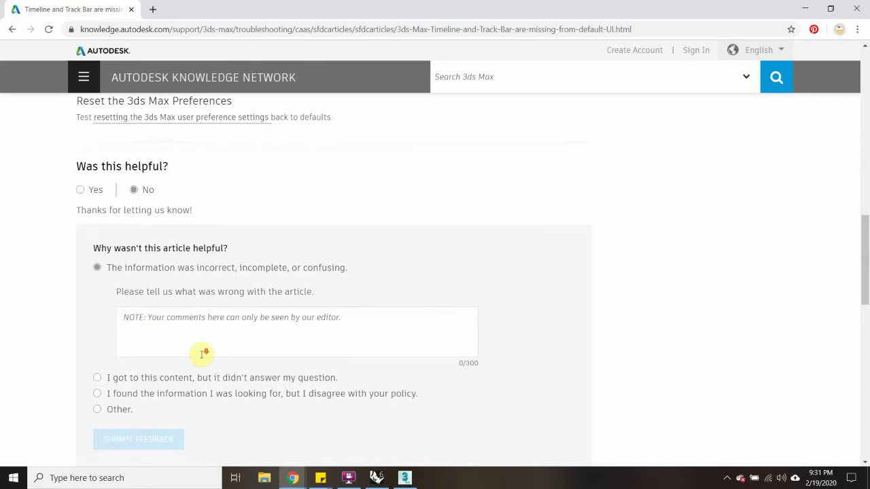
pyautogui.scroll(-2, 202, 354)
pyautogui.scroll(20, 197, 354)
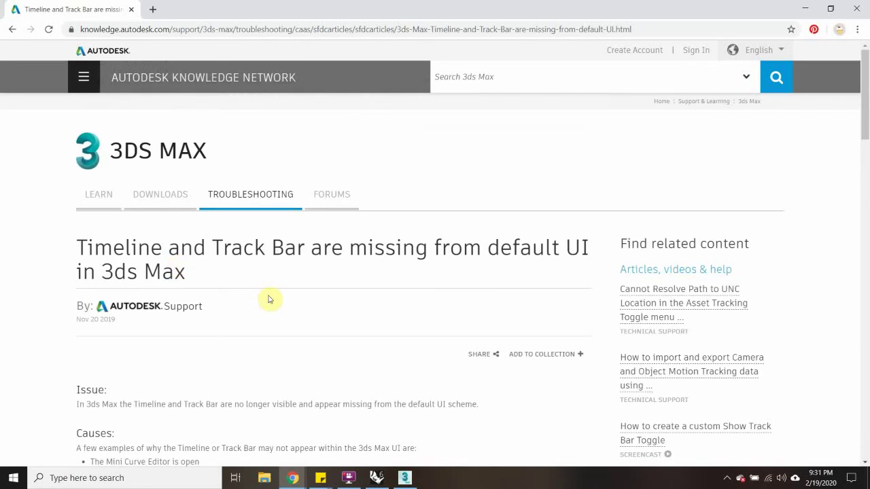
# Return to the search results and open the Autodesk forum thread on the missing Timeline and Trackbar in 3ds Max 2019.
pyautogui.click(15, 30)
pyautogui.scroll(-2, 155, 186)
pyautogui.click(189, 161)
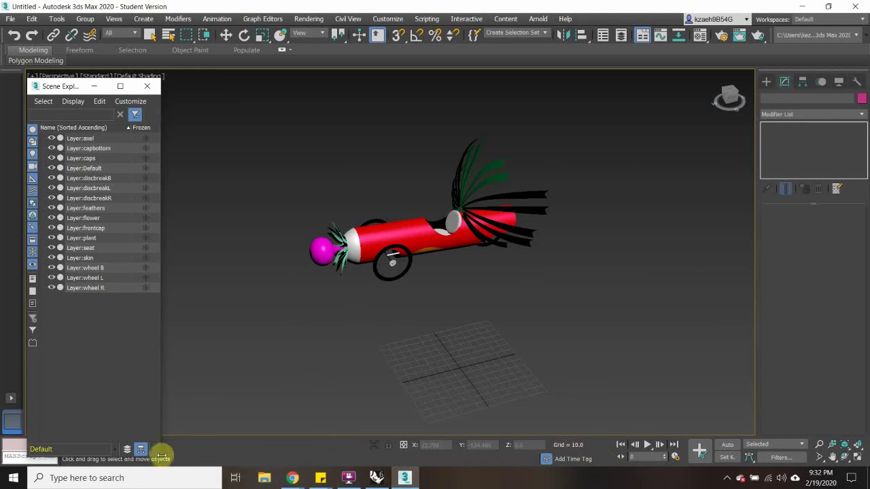
# Make the floating Scene Explorer in 3ds Max wider and shorter so it ends below the layer list.
pyautogui.moveTo(158, 459); pyautogui.dragTo(209, 356)
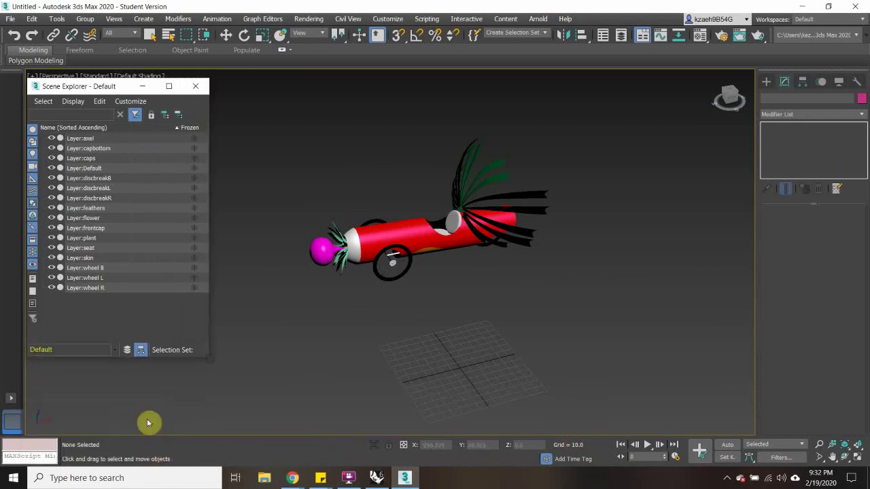
pyautogui.click(33, 448)
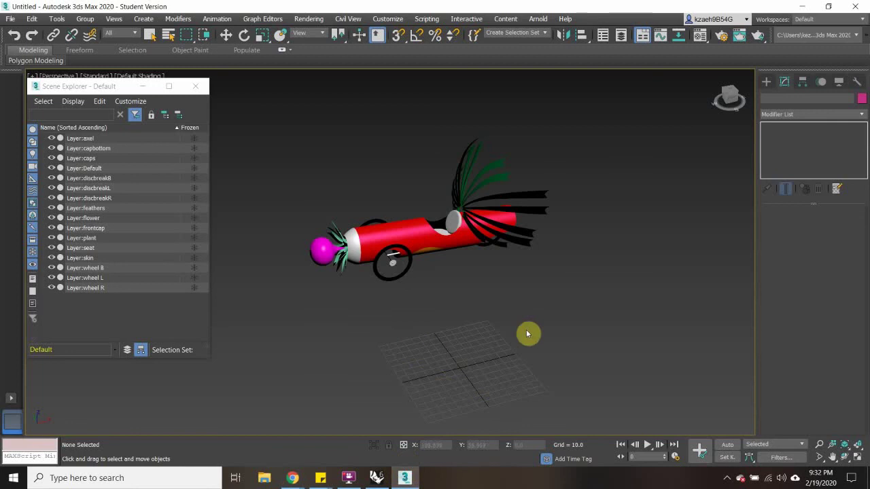
# Set the animation end time to 50 in the Time Configuration and apply it.
pyautogui.click(675, 460)
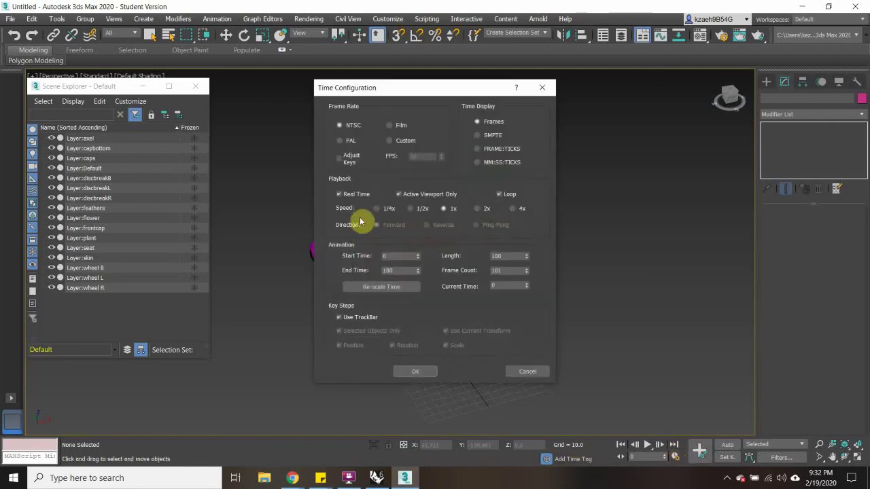
pyautogui.doubleClick(393, 271)
pyautogui.moveTo(399, 271); pyautogui.dragTo(355, 270)
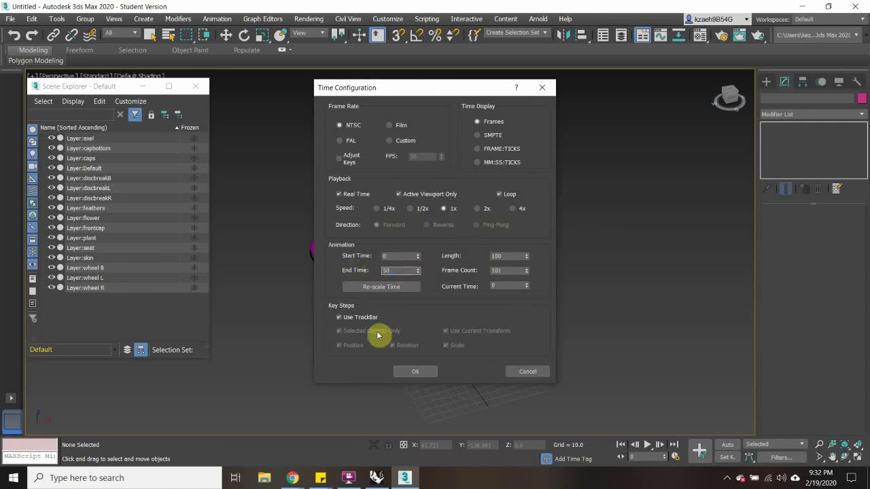
pyautogui.click(416, 371)
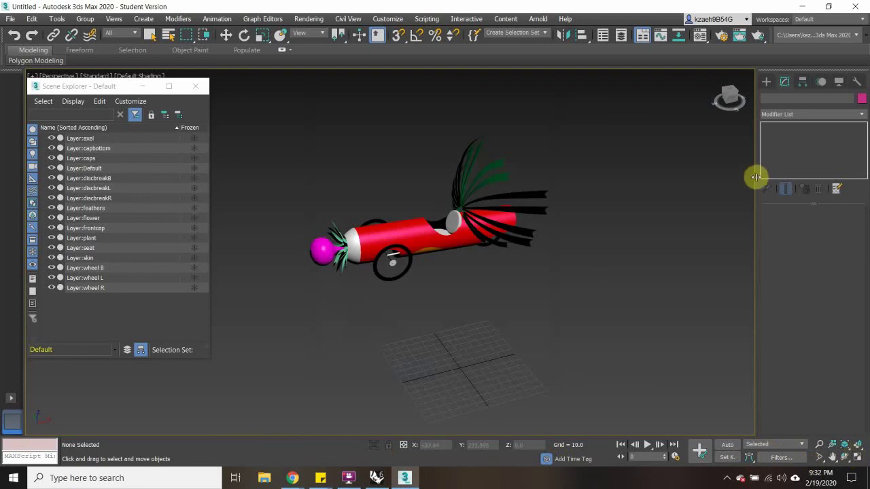
# Read the forum reply in Chrome about enabling the Time Slider from the Scene Explorer's top edge, and return to 3ds Max.
pyautogui.moveTo(292, 477)
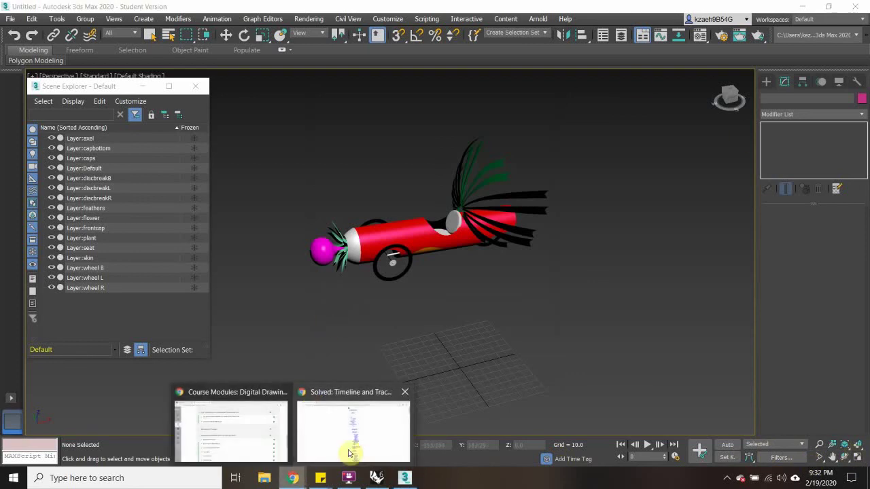
pyautogui.click(348, 451)
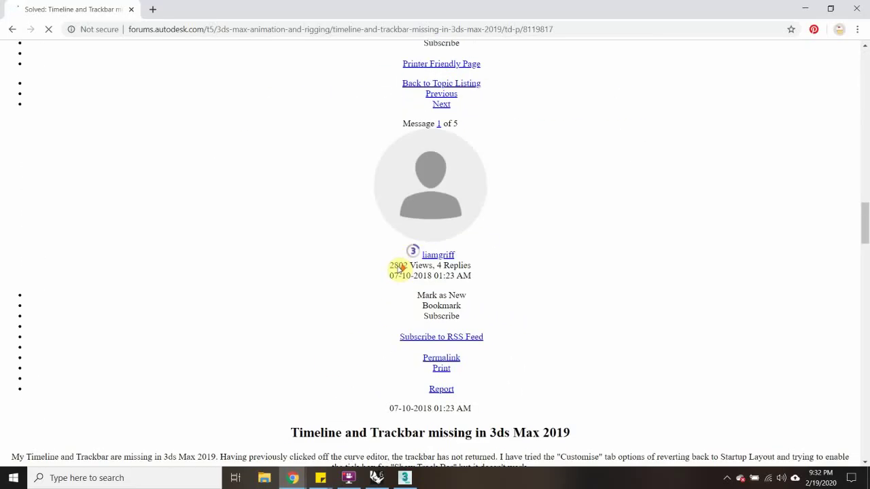
pyautogui.scroll(-10, 399, 269)
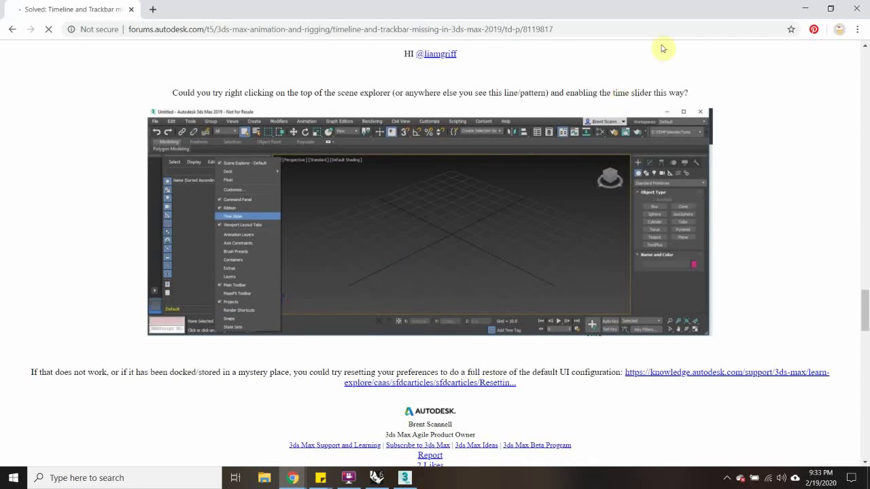
pyautogui.click(792, 9)
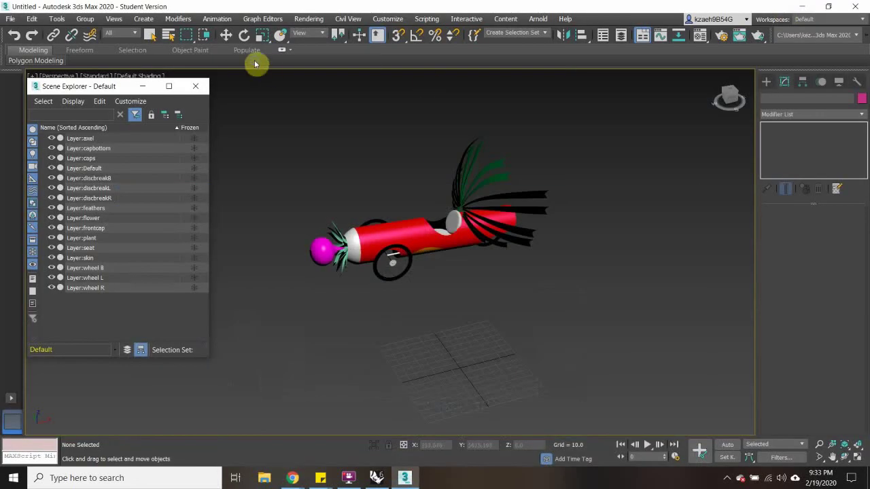
pyautogui.rightClick(256, 64)
pyautogui.moveTo(286, 74)
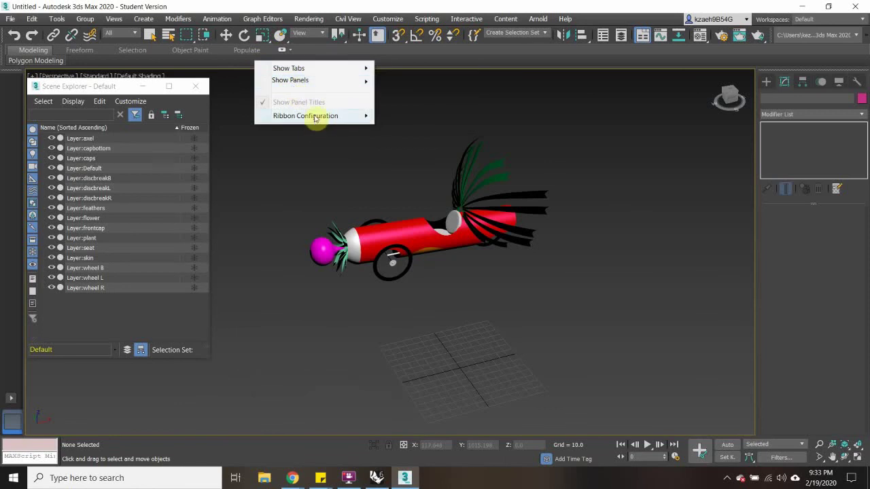
pyautogui.moveTo(315, 119)
pyautogui.press('Escape')
pyautogui.press('Escape')
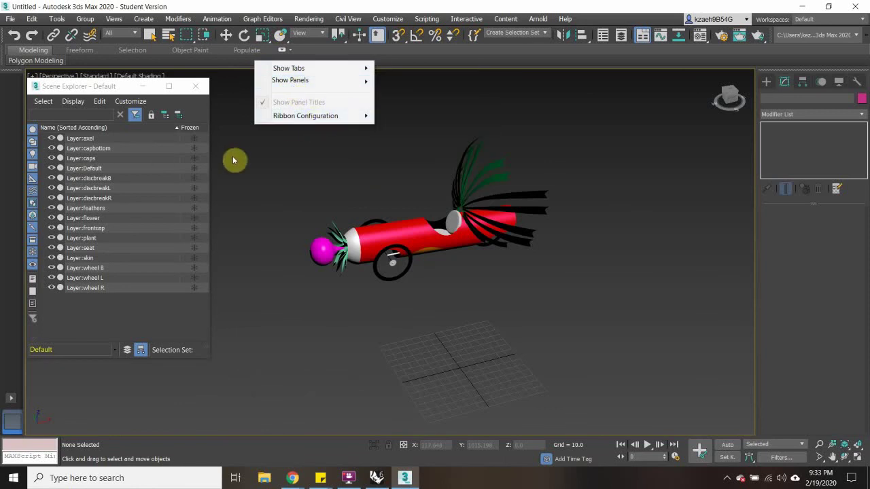
pyautogui.rightClick(234, 118)
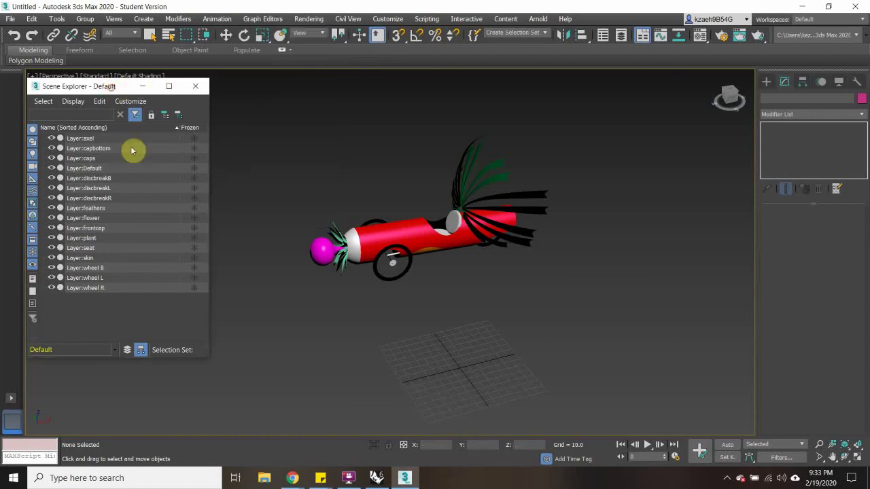
# Move the floating Scene Explorer below the viewport labels and check the Perspective viewport's view, quality and shading options for a timeline setting.
pyautogui.moveTo(89, 88); pyautogui.dragTo(97, 144)
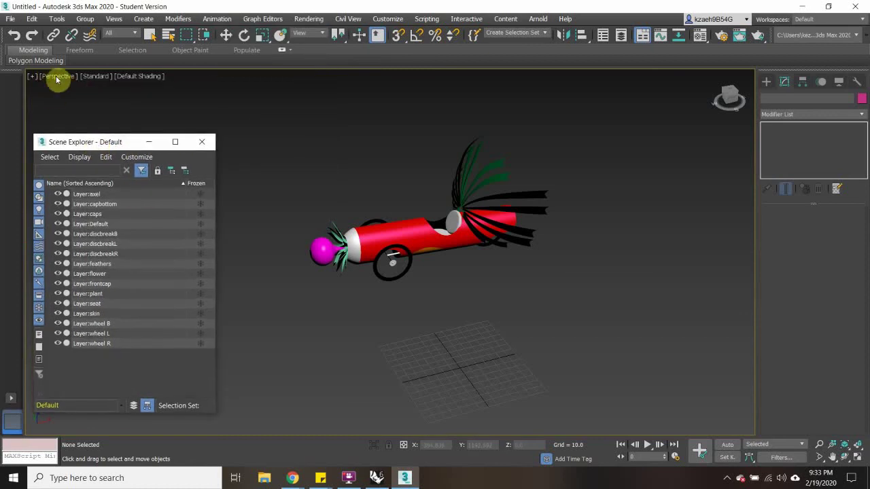
pyautogui.click(57, 79)
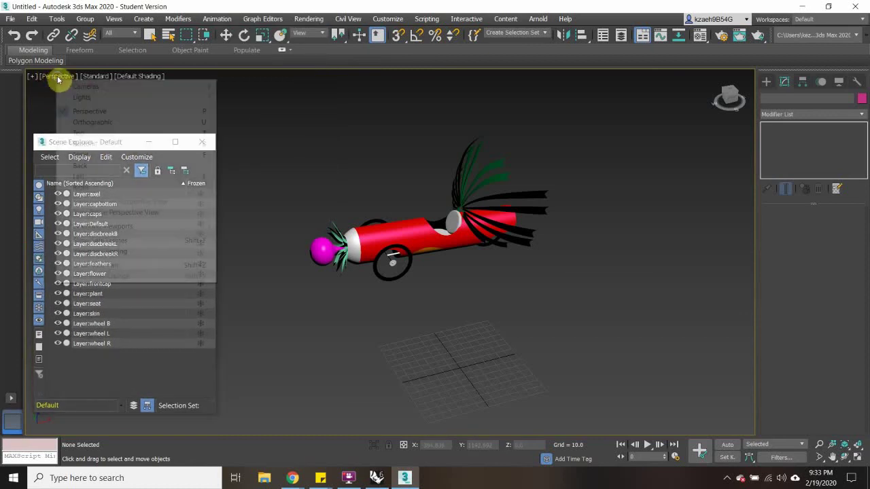
pyautogui.click(103, 76)
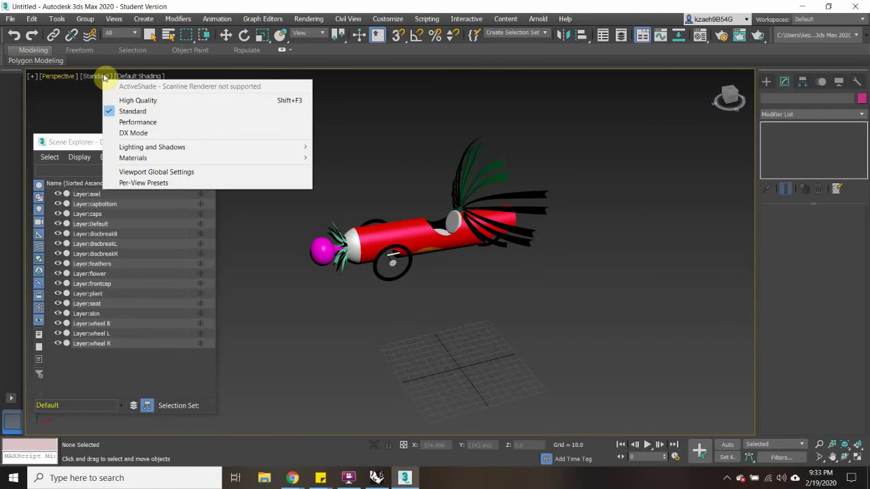
pyautogui.click(140, 77)
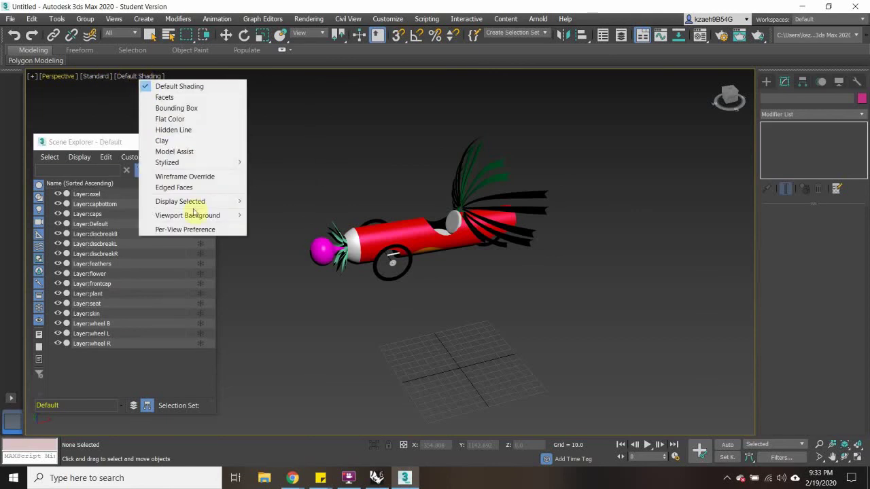
pyautogui.click(299, 136)
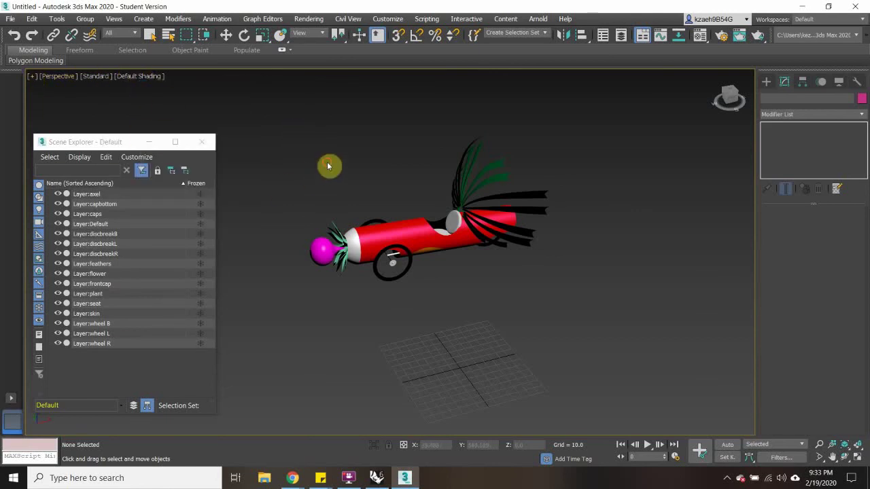
pyautogui.scroll(3, 339, 245)
pyautogui.scroll(-2, 302, 248)
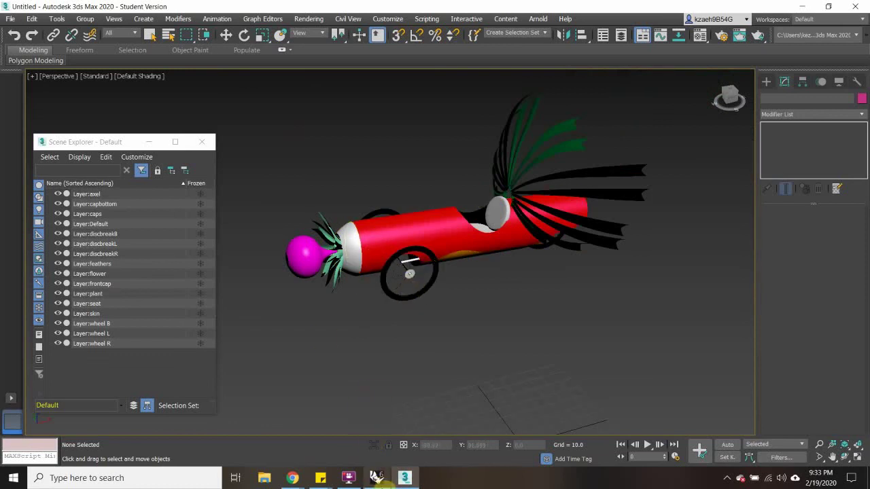
# Switch to Rhinoceros 6 and close it, saving the changes to newcarfor3dsexprt.
pyautogui.click(377, 478)
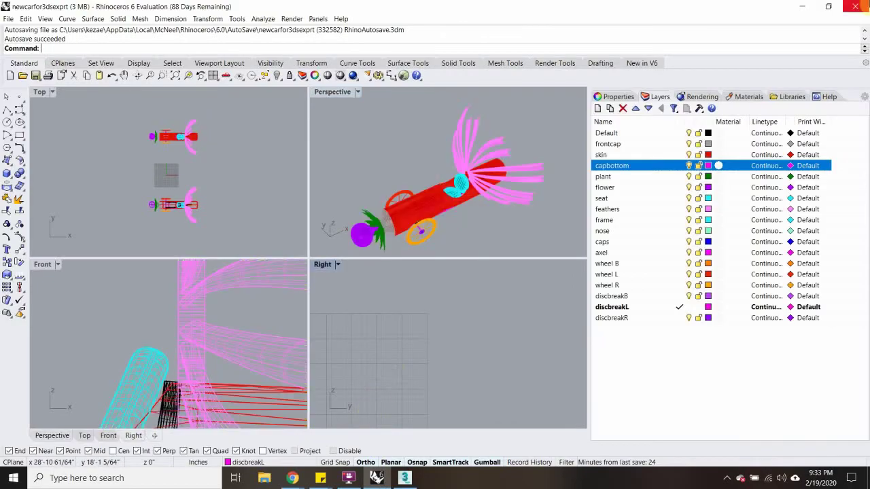
pyautogui.click(855, 6)
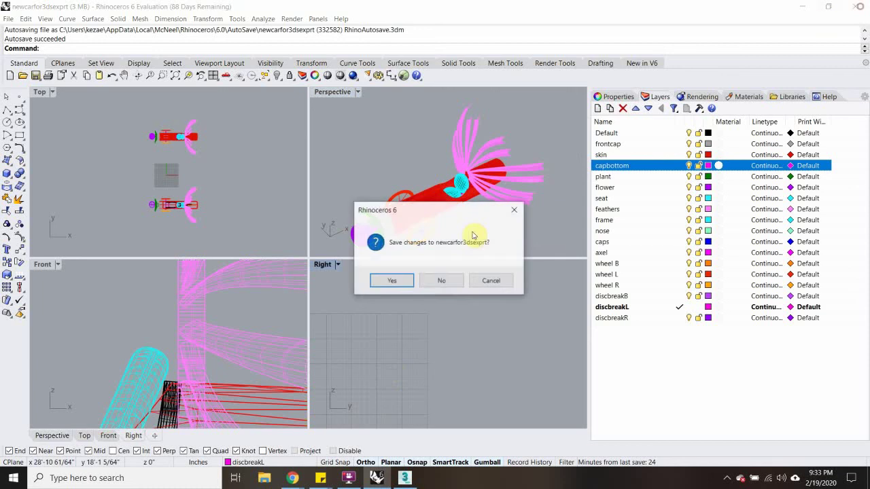
pyautogui.click(392, 281)
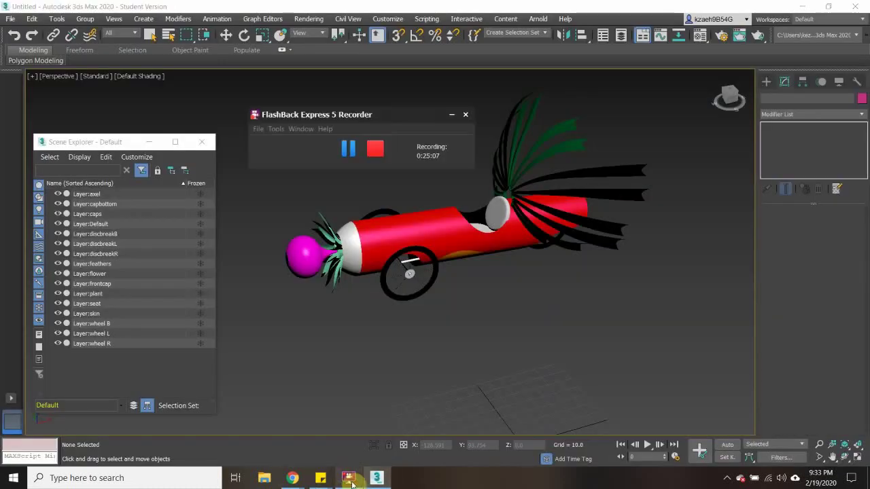